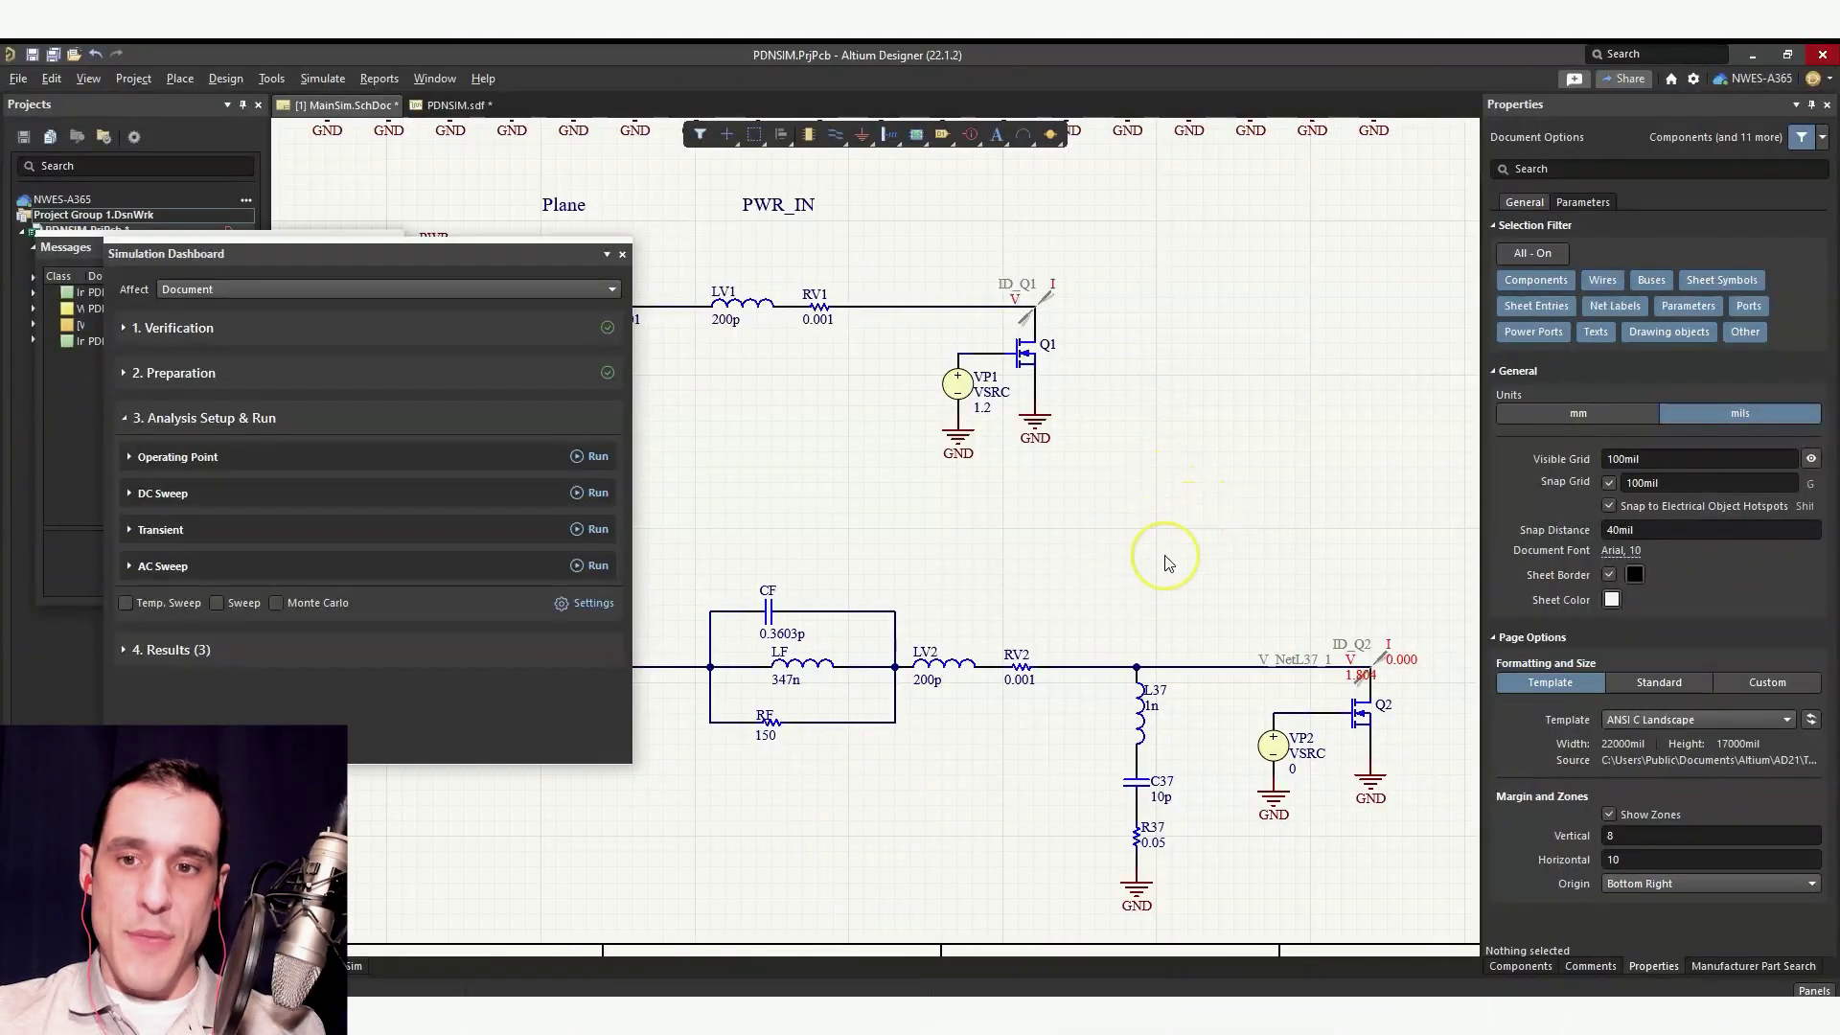
Step: Switch to the browser datasheet and examine the full impedance-frequency graph of the BLM18PG121SN1 ferrite bead
drag(1035, 558, 1204, 543)
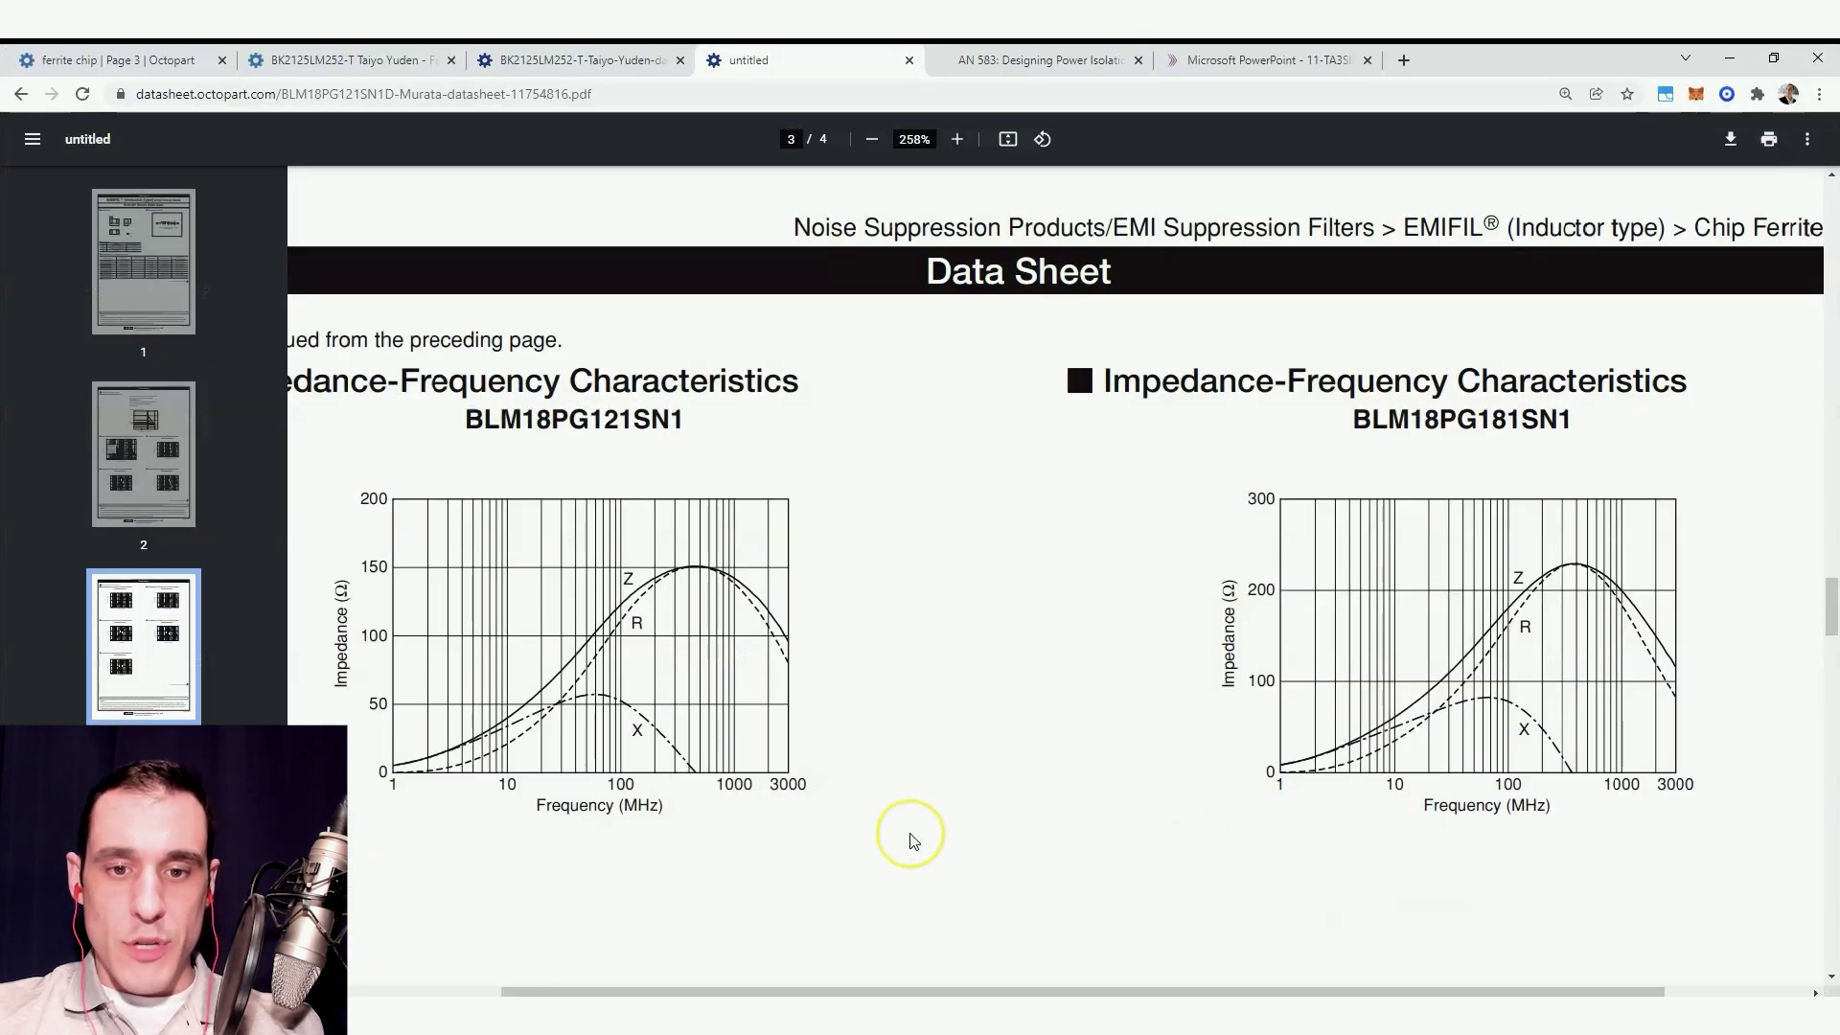
drag(743, 990, 594, 984)
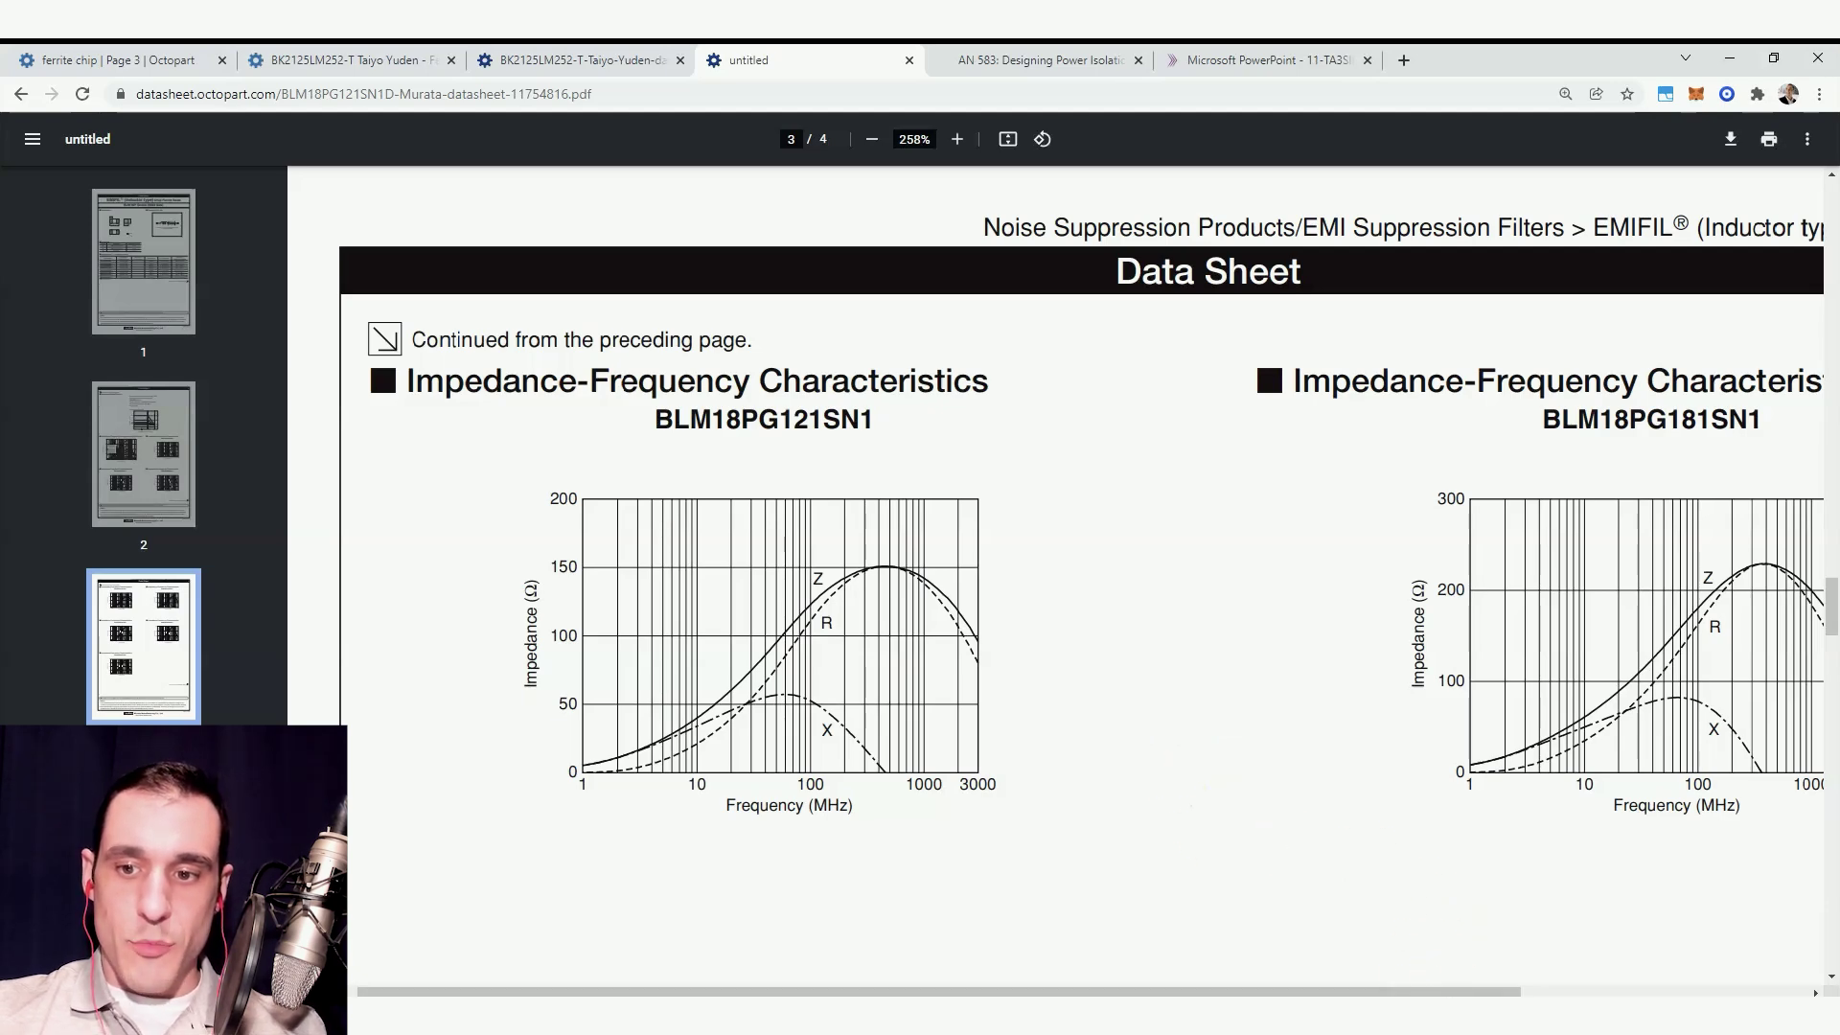
Step: Switch to Altium Designer, highlight the parallel ferrite network of CF, LF and RF in the schematic, and clear the selection
key(alt+Tab)
drag(808, 802, 1072, 559)
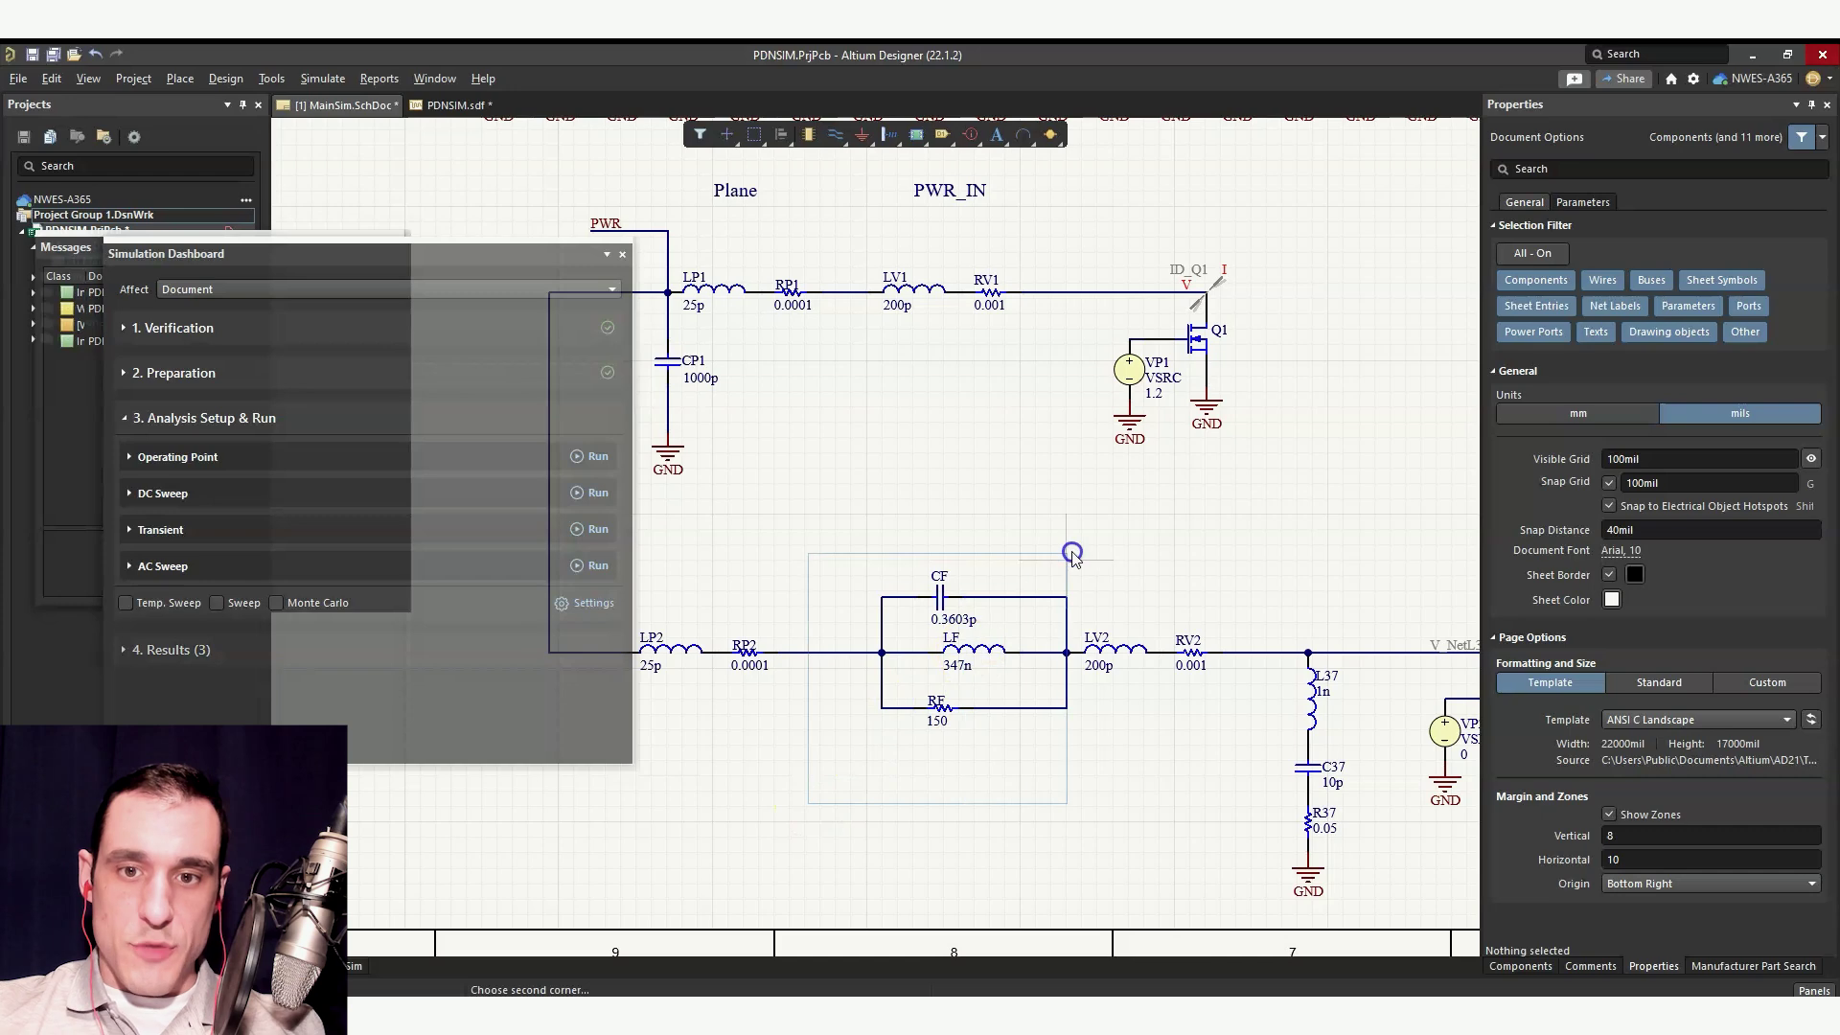
click(1078, 533)
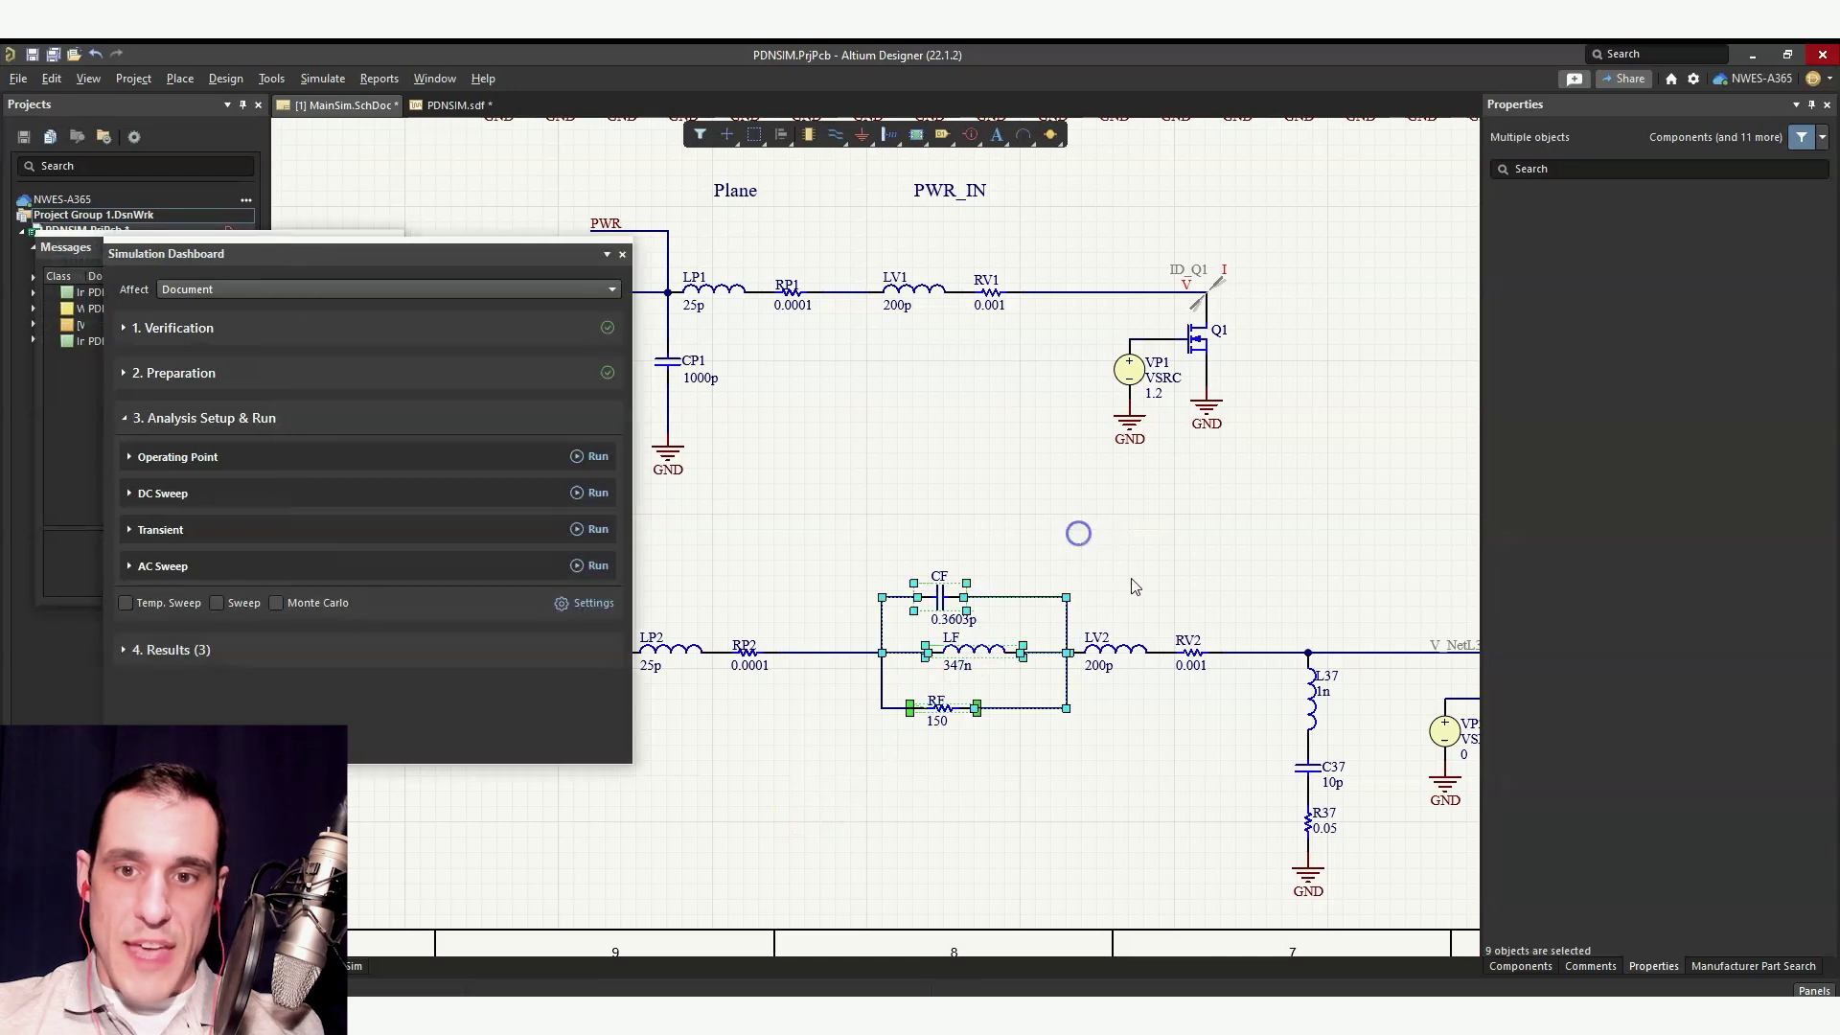
click(1206, 565)
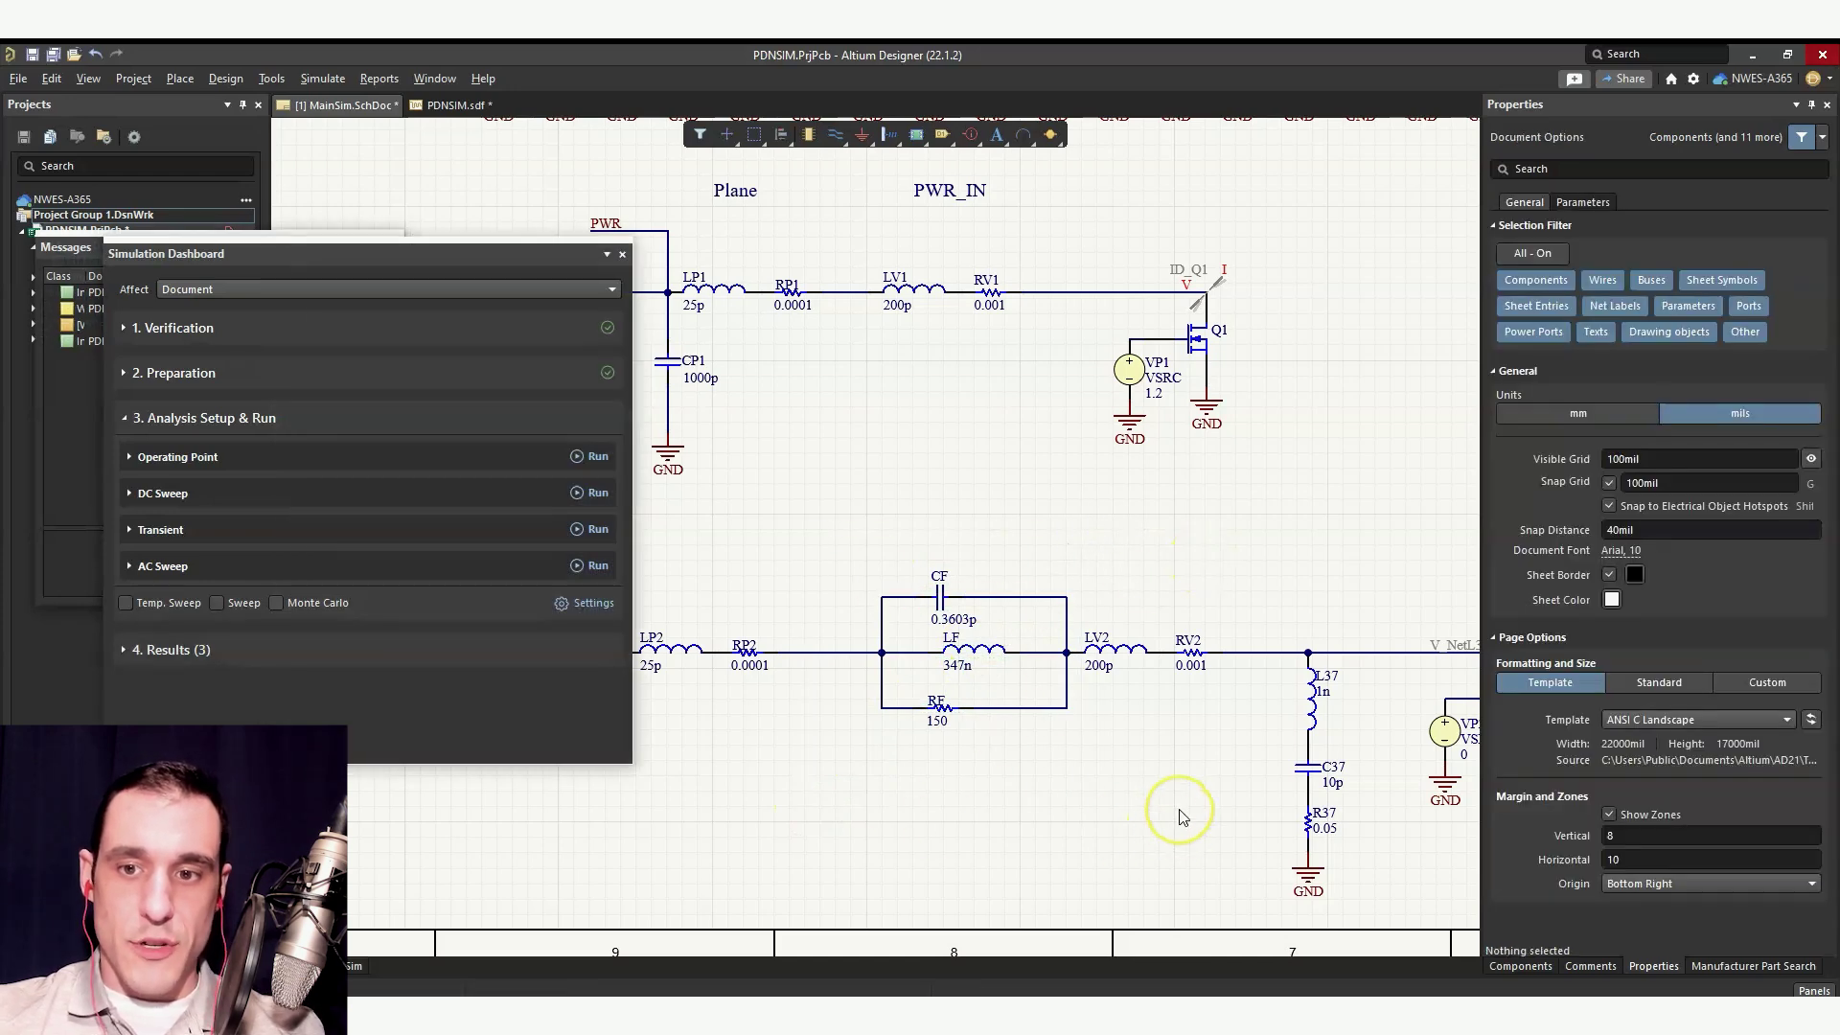
Step: Highlight the shunt decoupling branch of L37, C37 and R37 ahead of Q2, and clear the selection
scroll(1179, 813, right, 5)
click(826, 889)
click(988, 680)
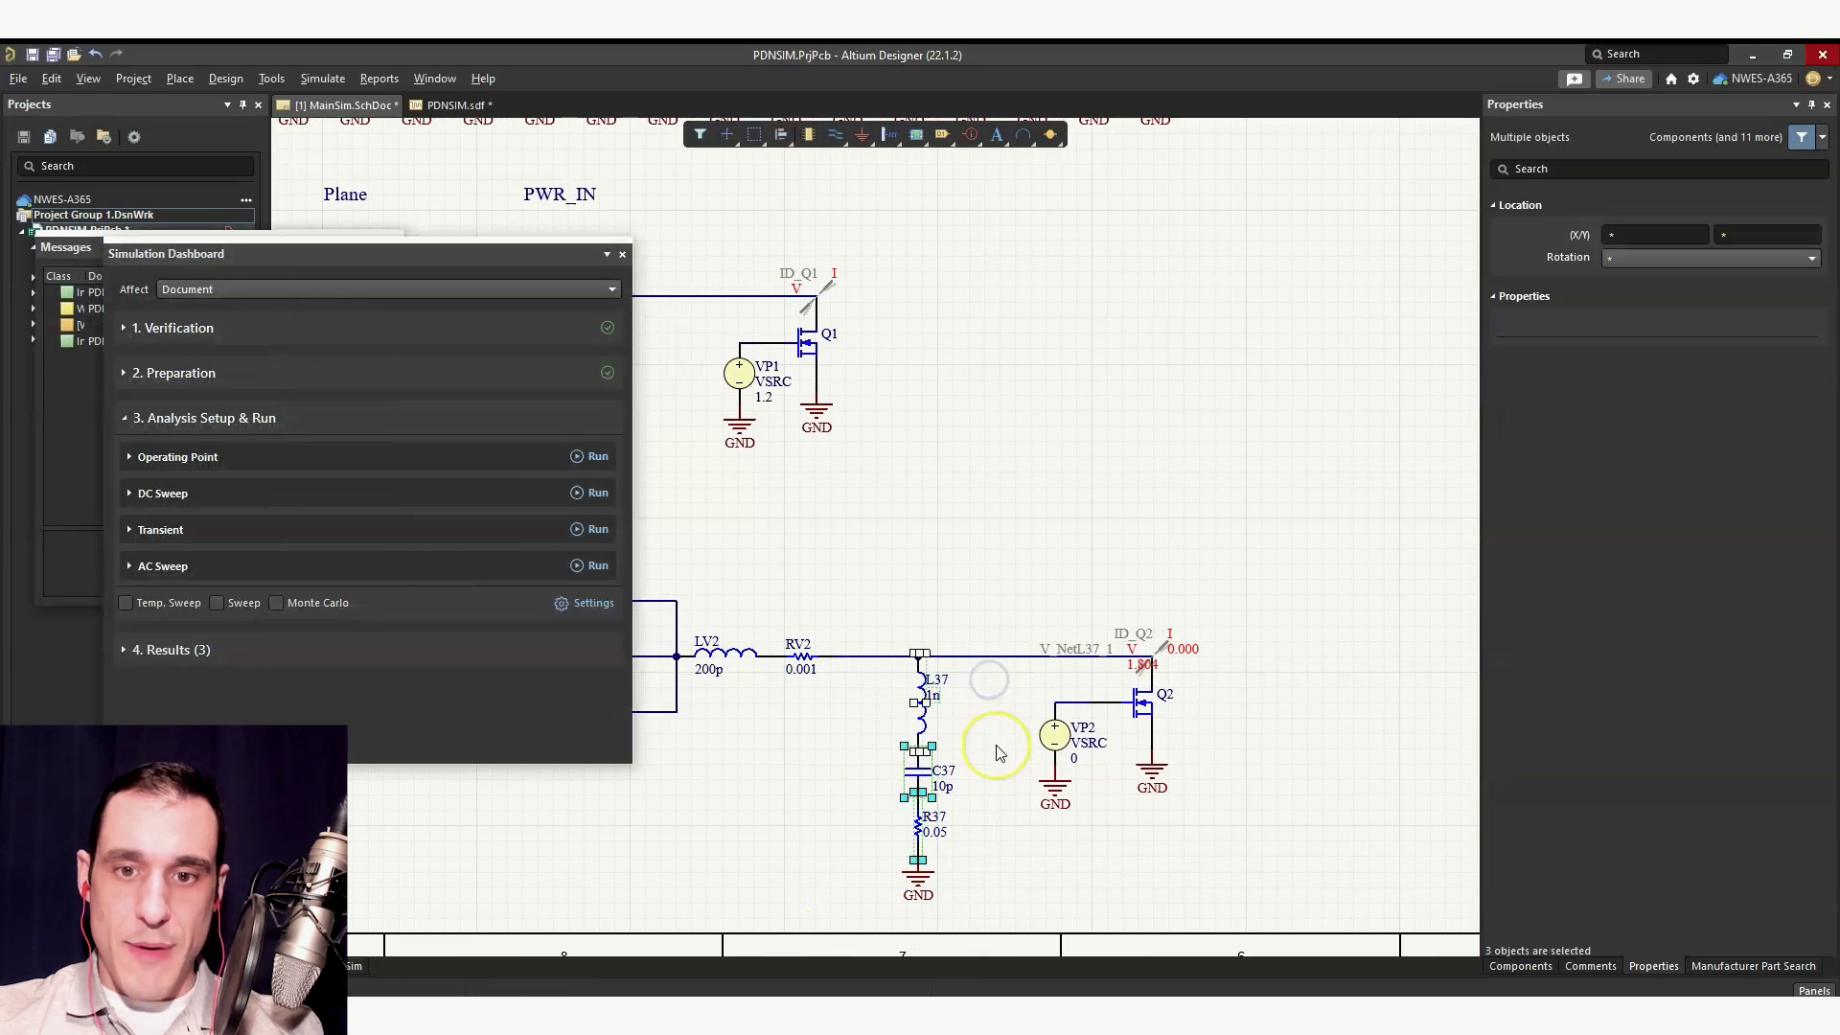
click(1238, 767)
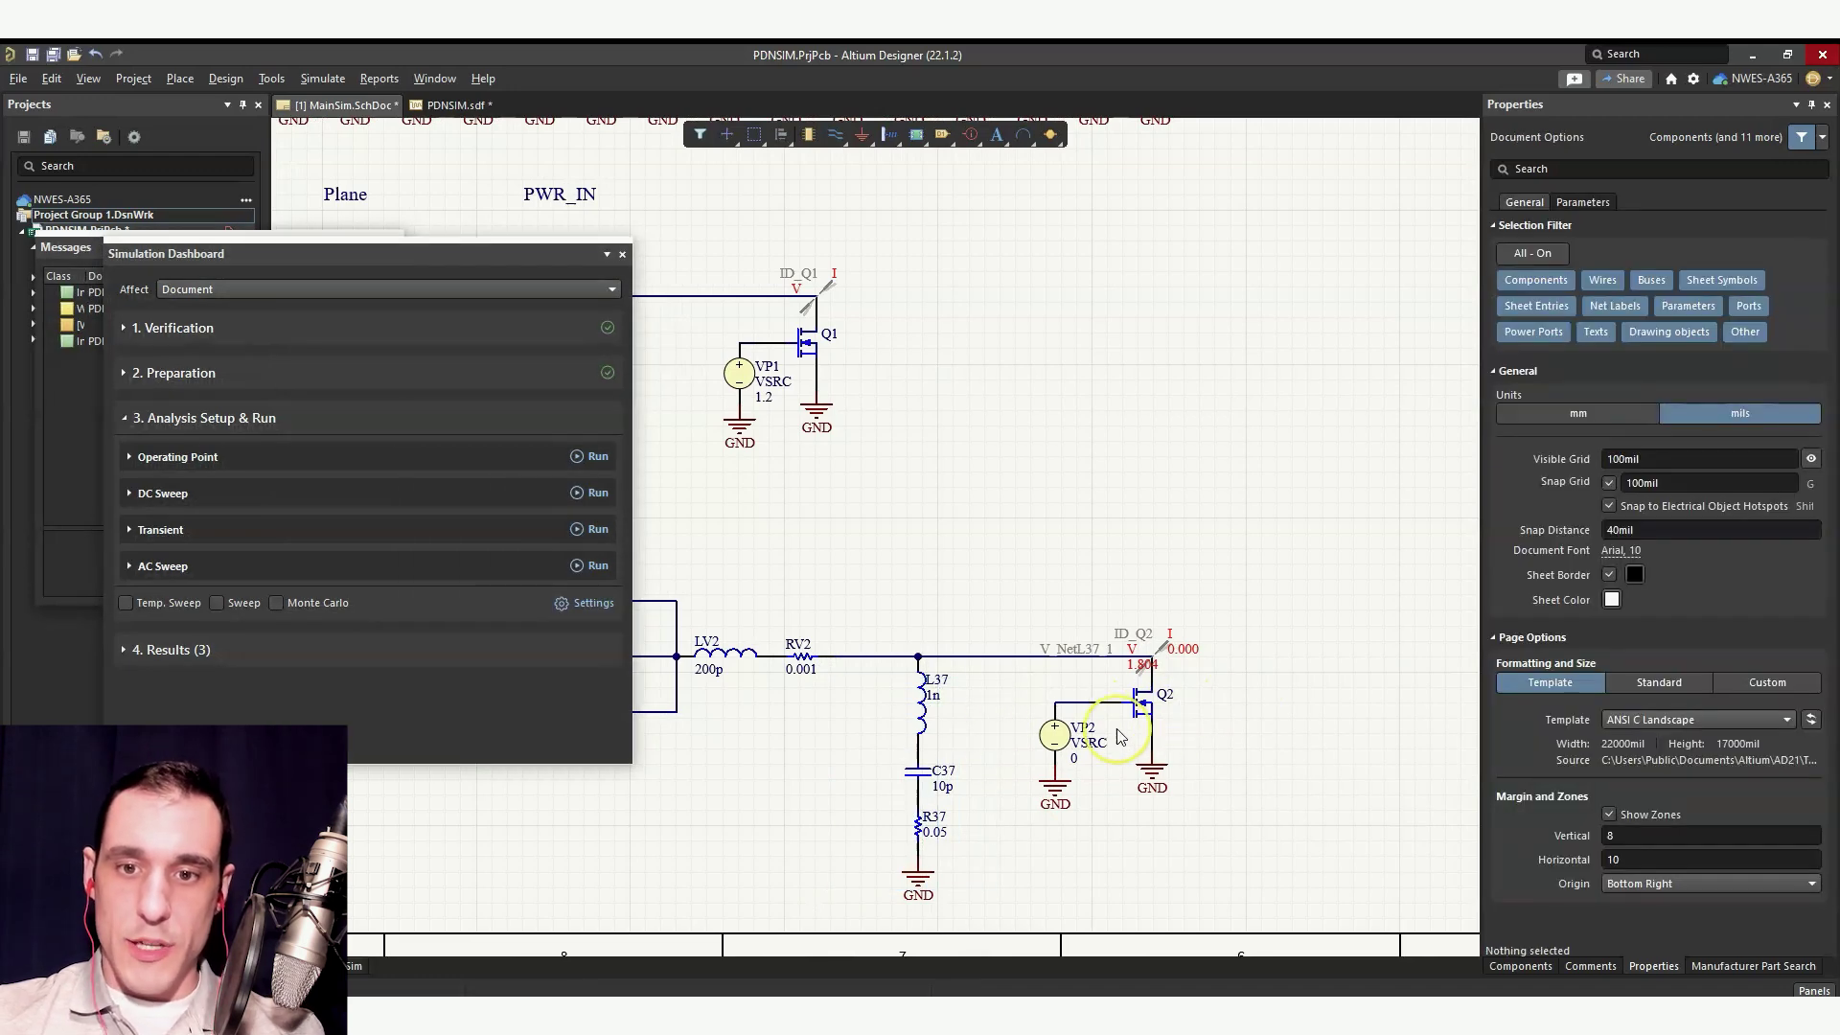
Step: Inspect the Q1 and Q2 supply paths and review the Transient and AC Sweep settings in the simulation dashboard
drag(879, 575, 1294, 608)
drag(798, 572, 891, 585)
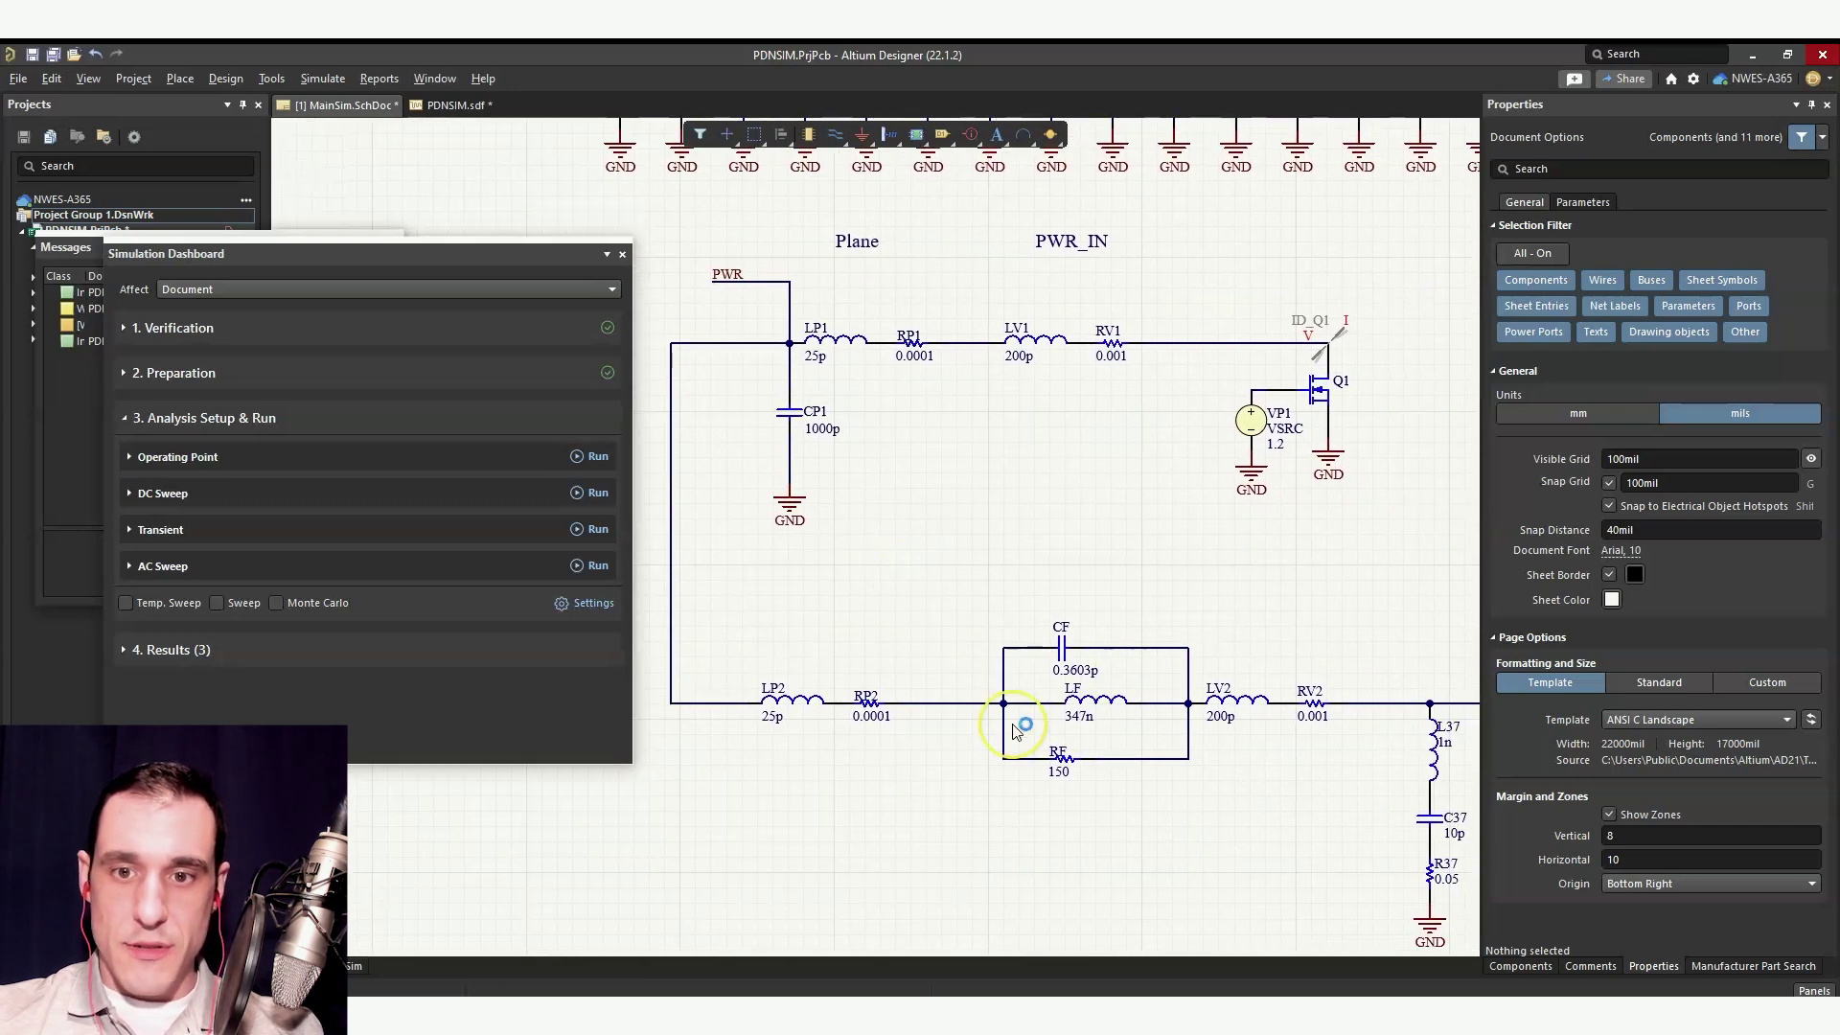
drag(1141, 575, 792, 526)
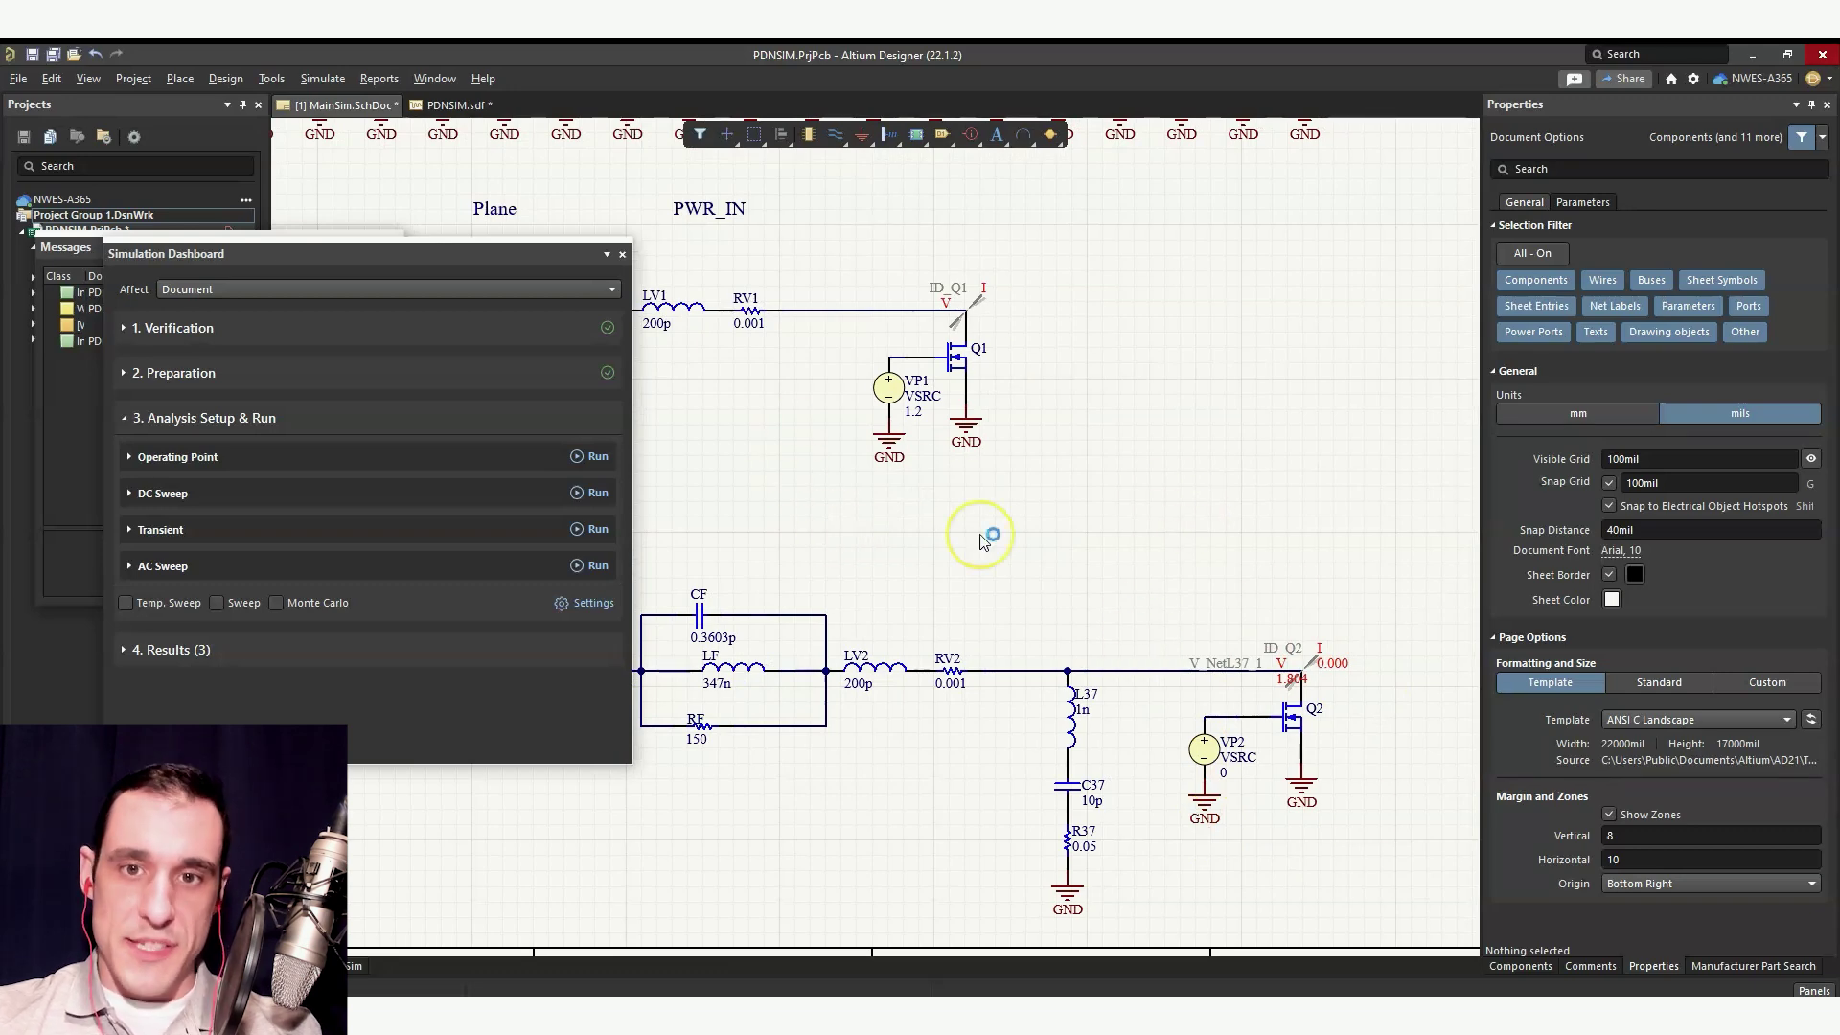
drag(765, 505, 1067, 514)
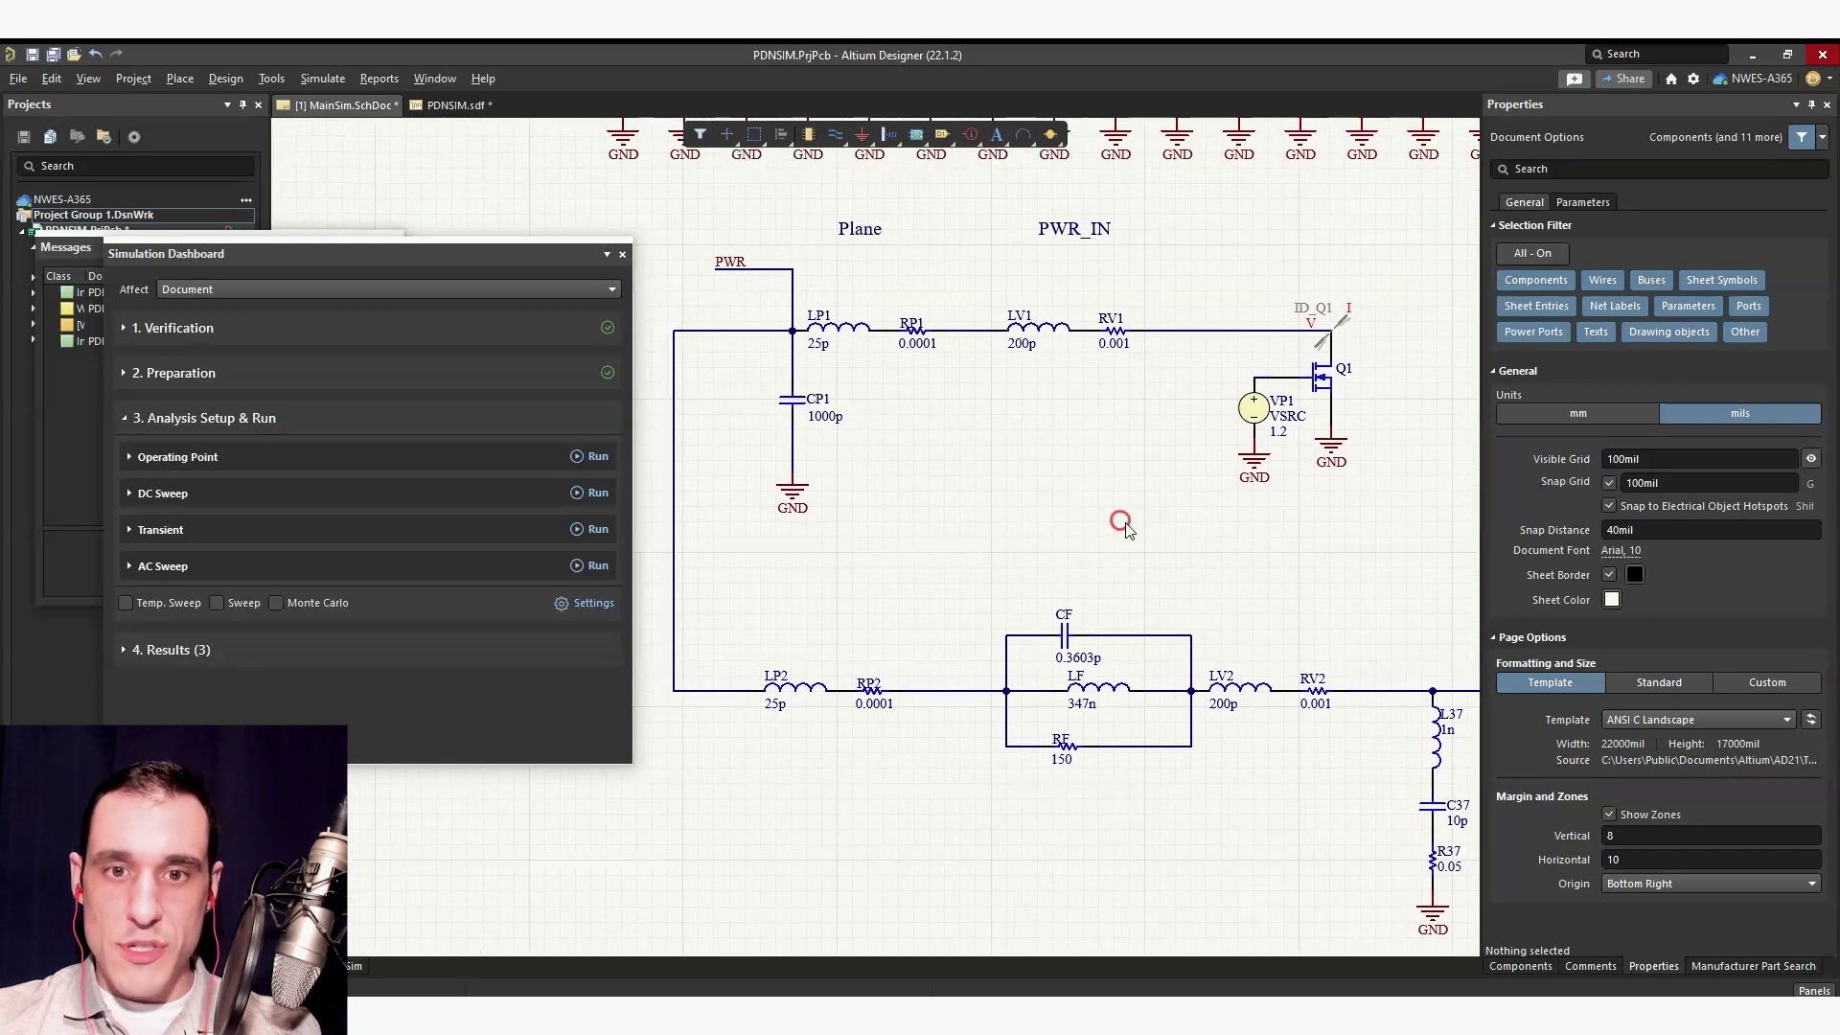
drag(1315, 567, 1156, 506)
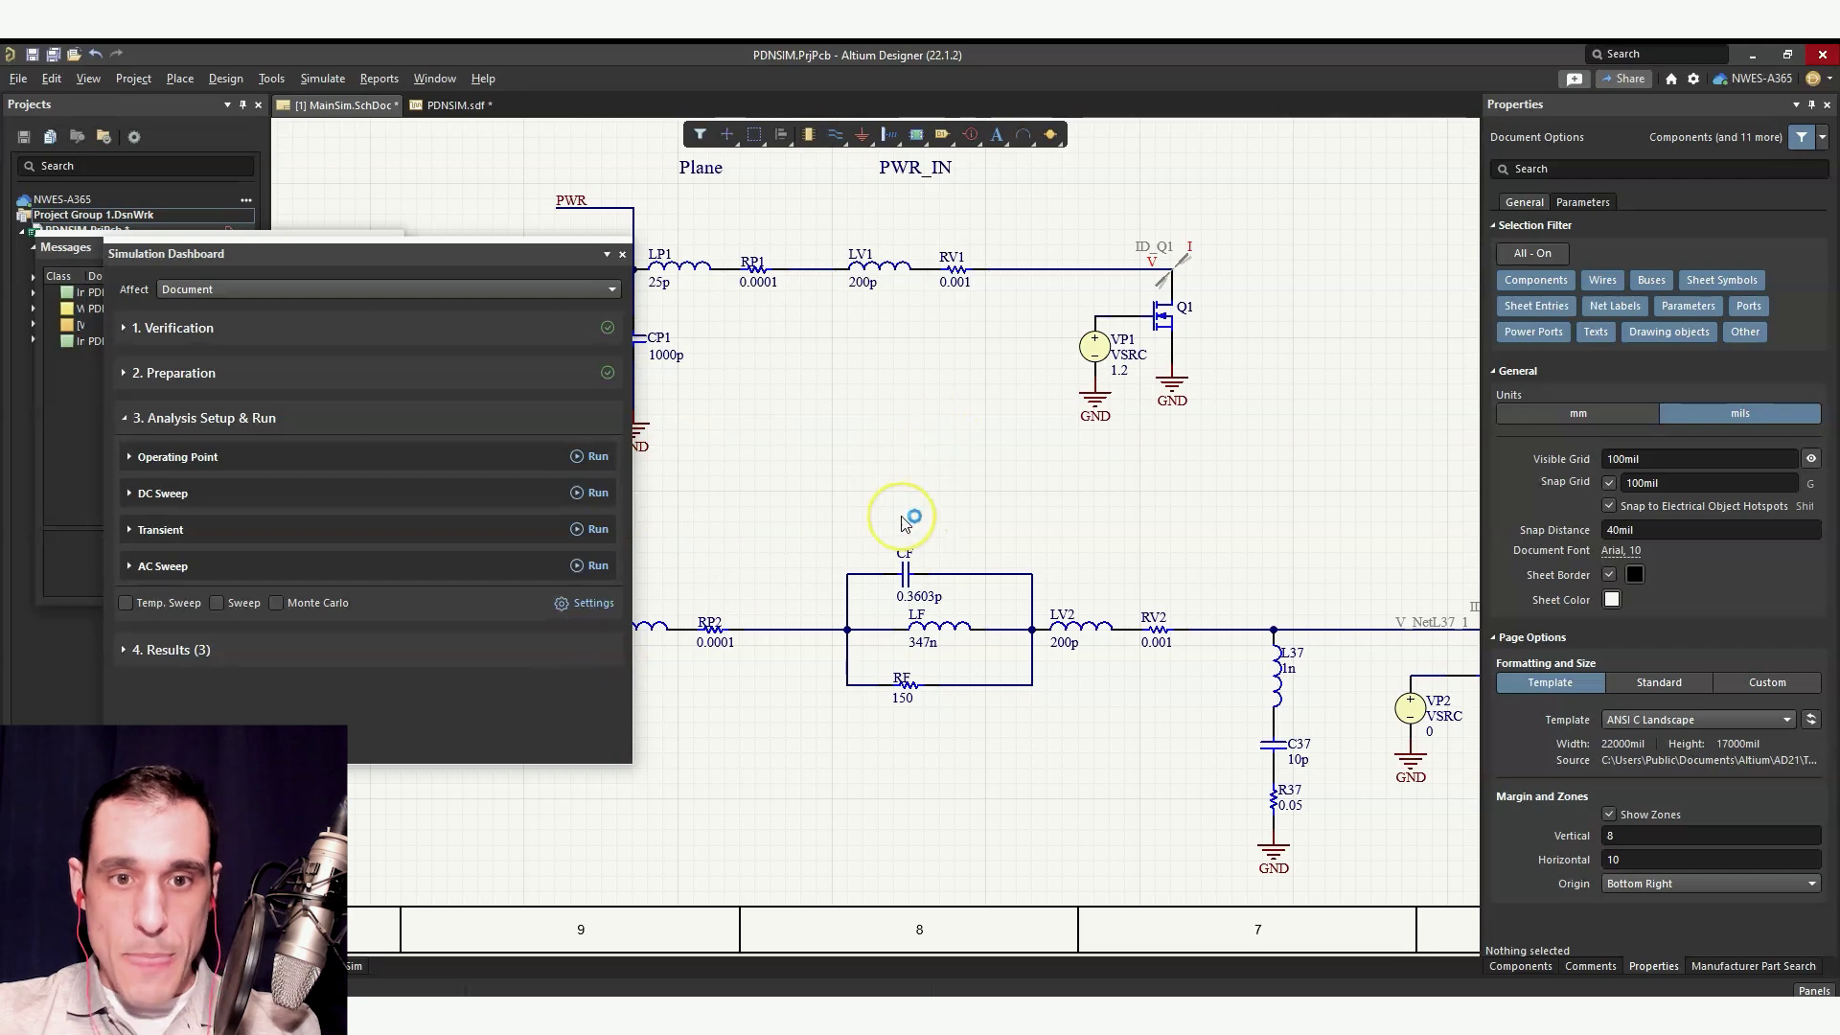
click(132, 534)
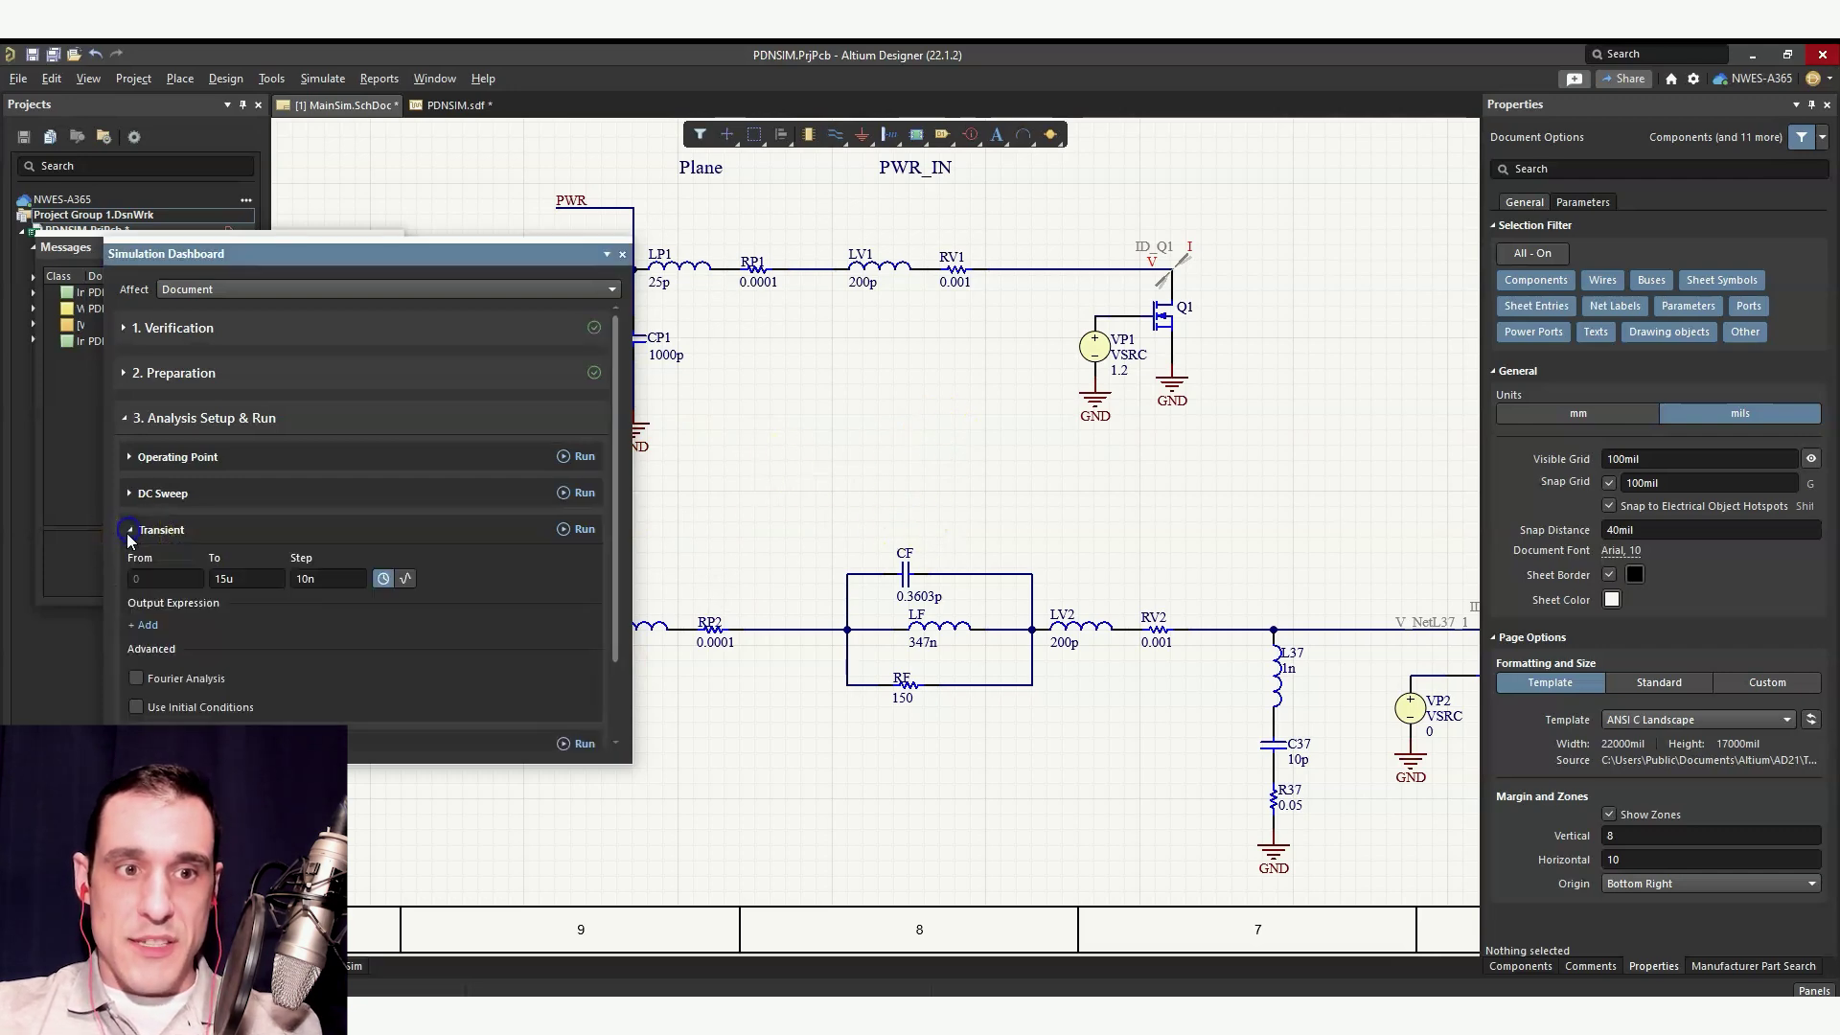
click(163, 744)
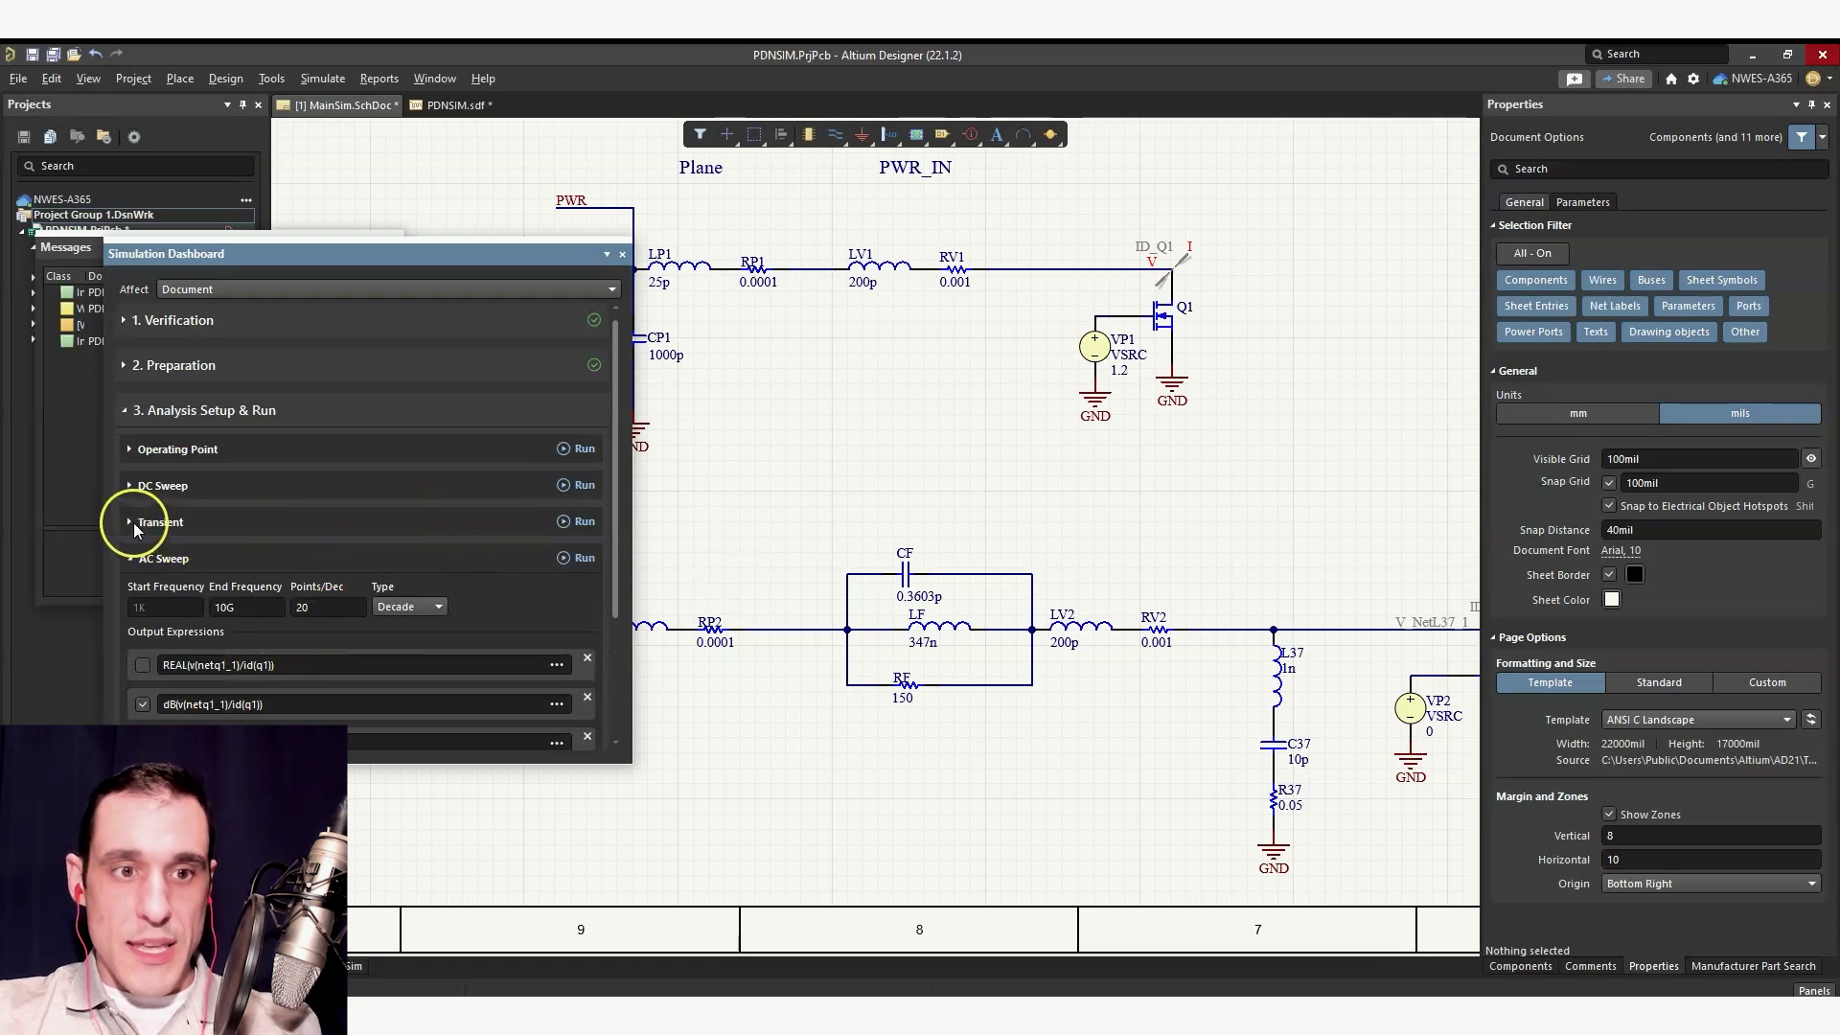
Step: Run the AC Sweep analysis for the power network and close the simulation messages over the resulting plot
drag(1192, 525, 891, 509)
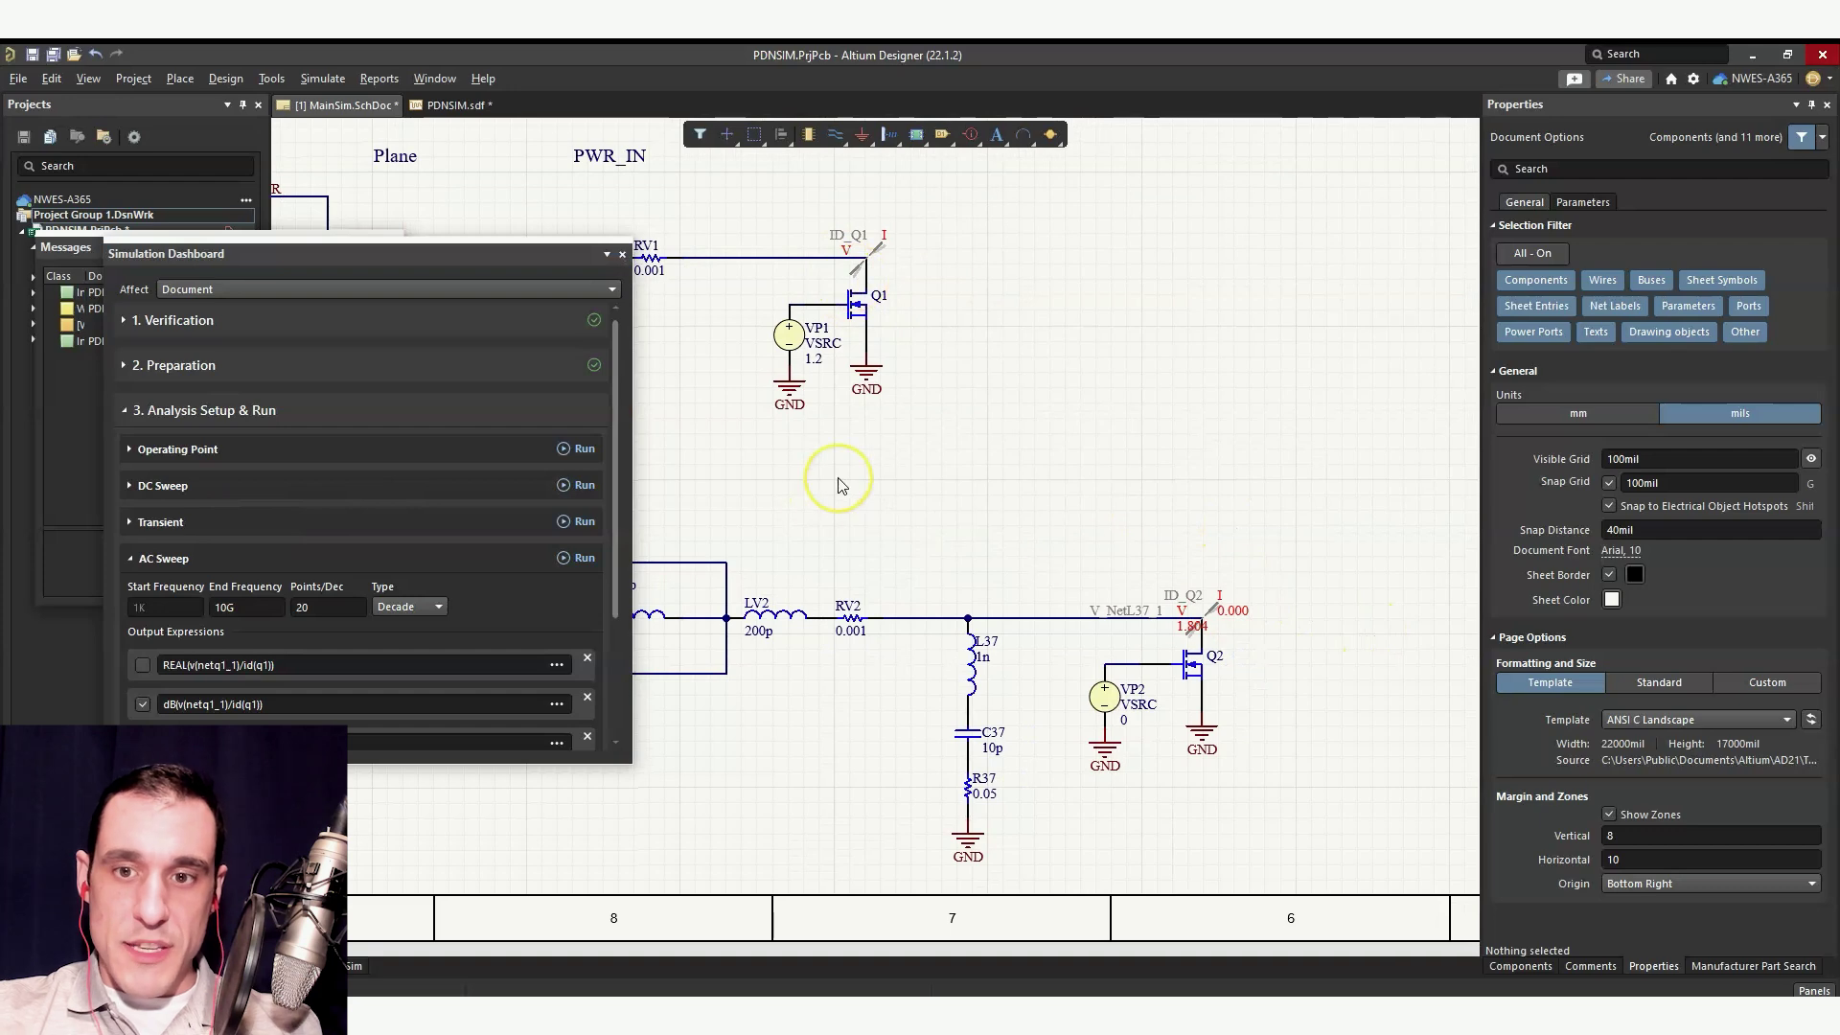
drag(833, 575, 1213, 521)
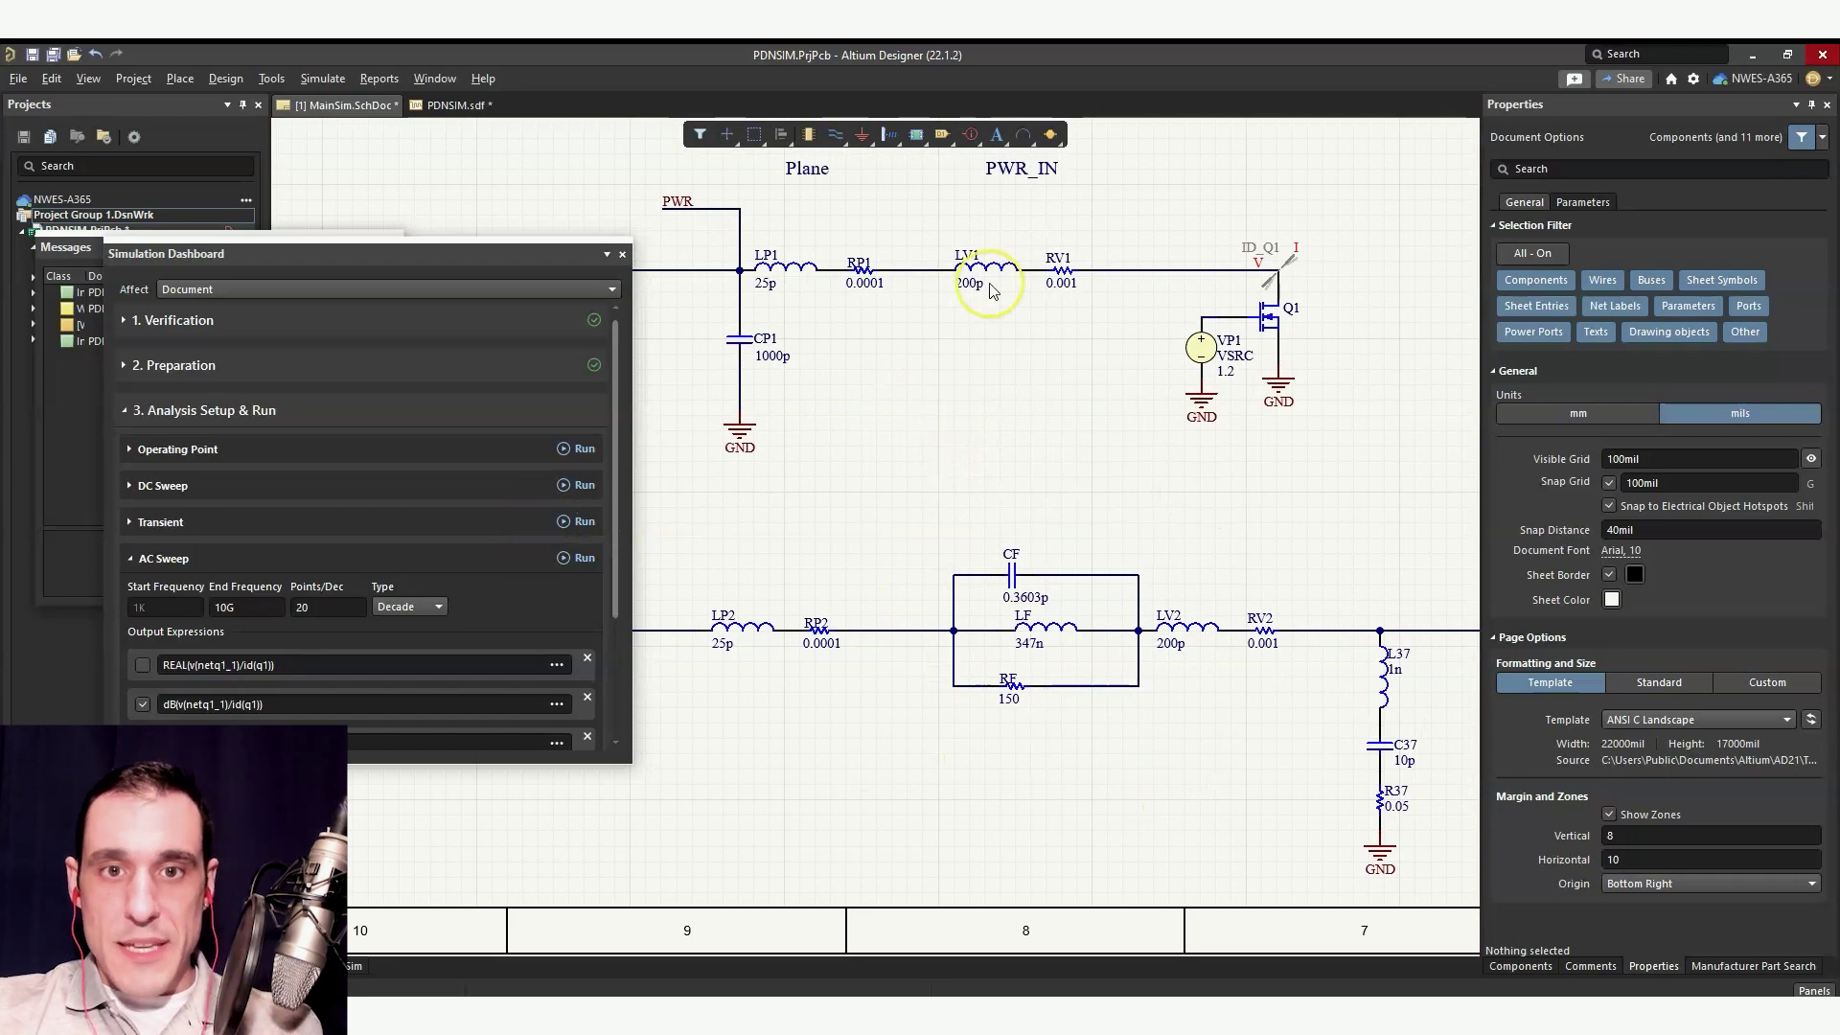
drag(987, 350, 1098, 650)
drag(1246, 575, 1029, 590)
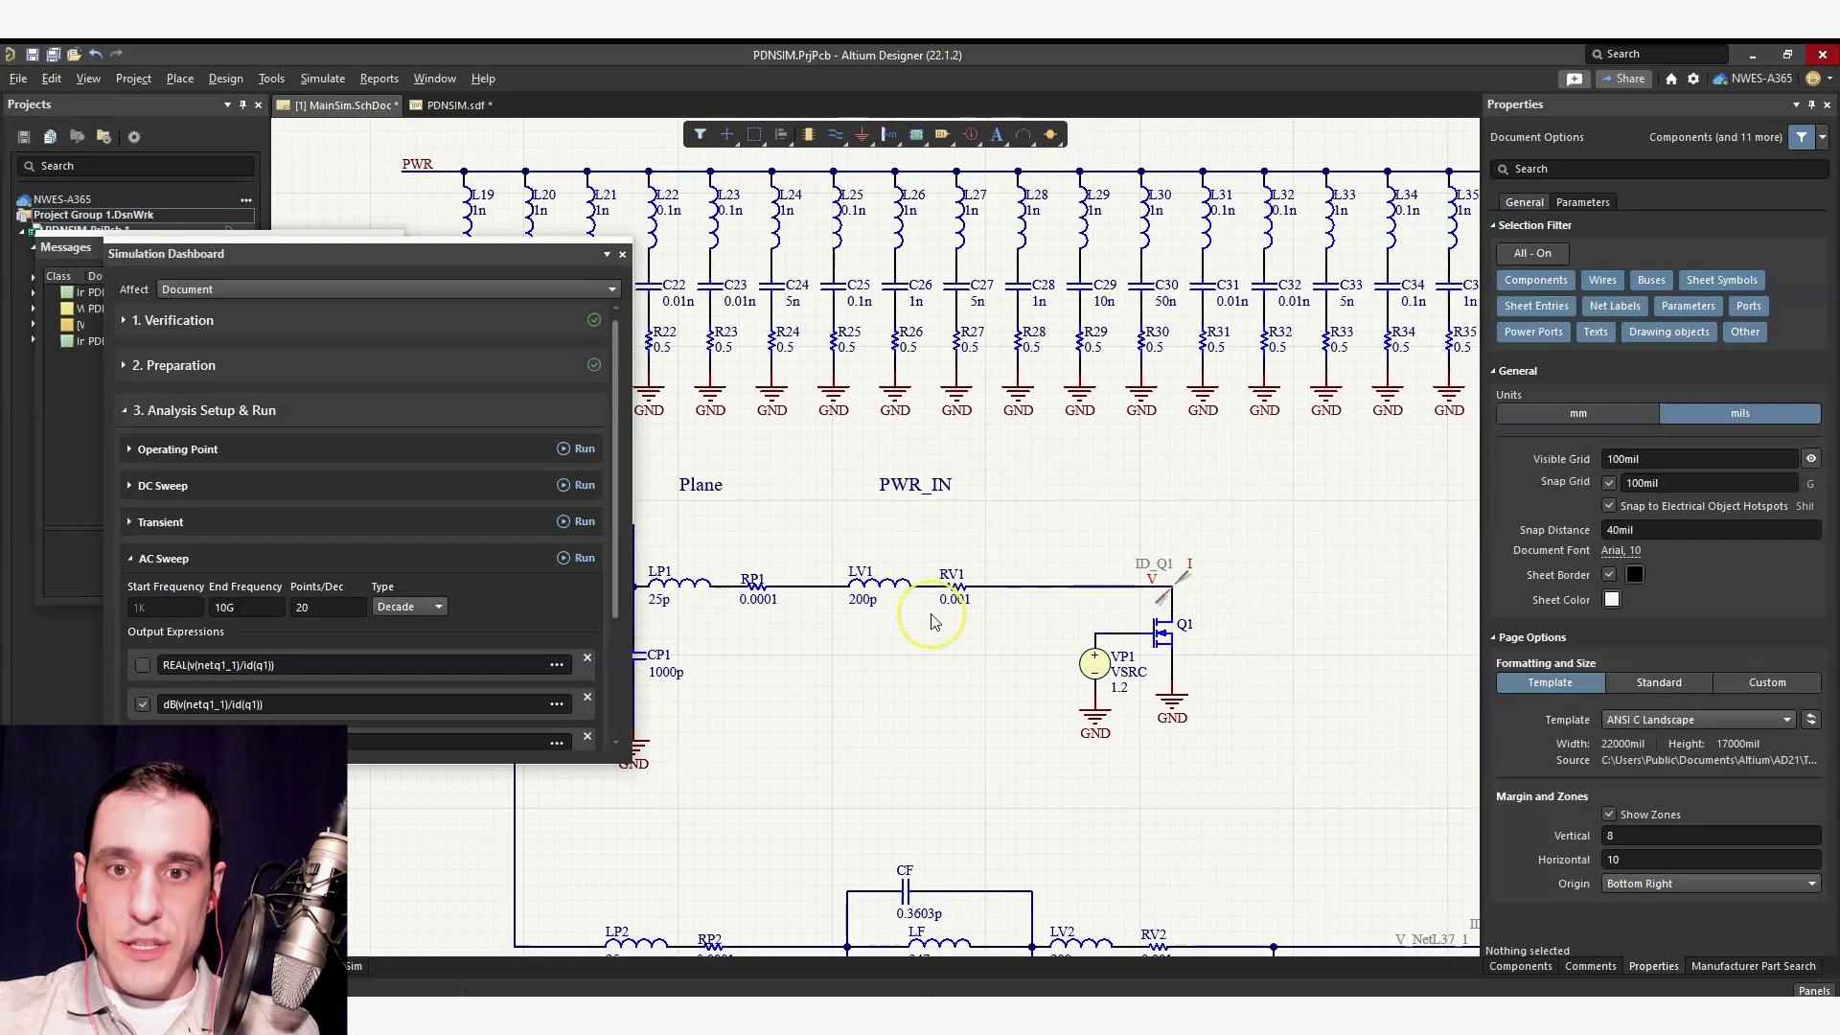
drag(1286, 746, 1254, 521)
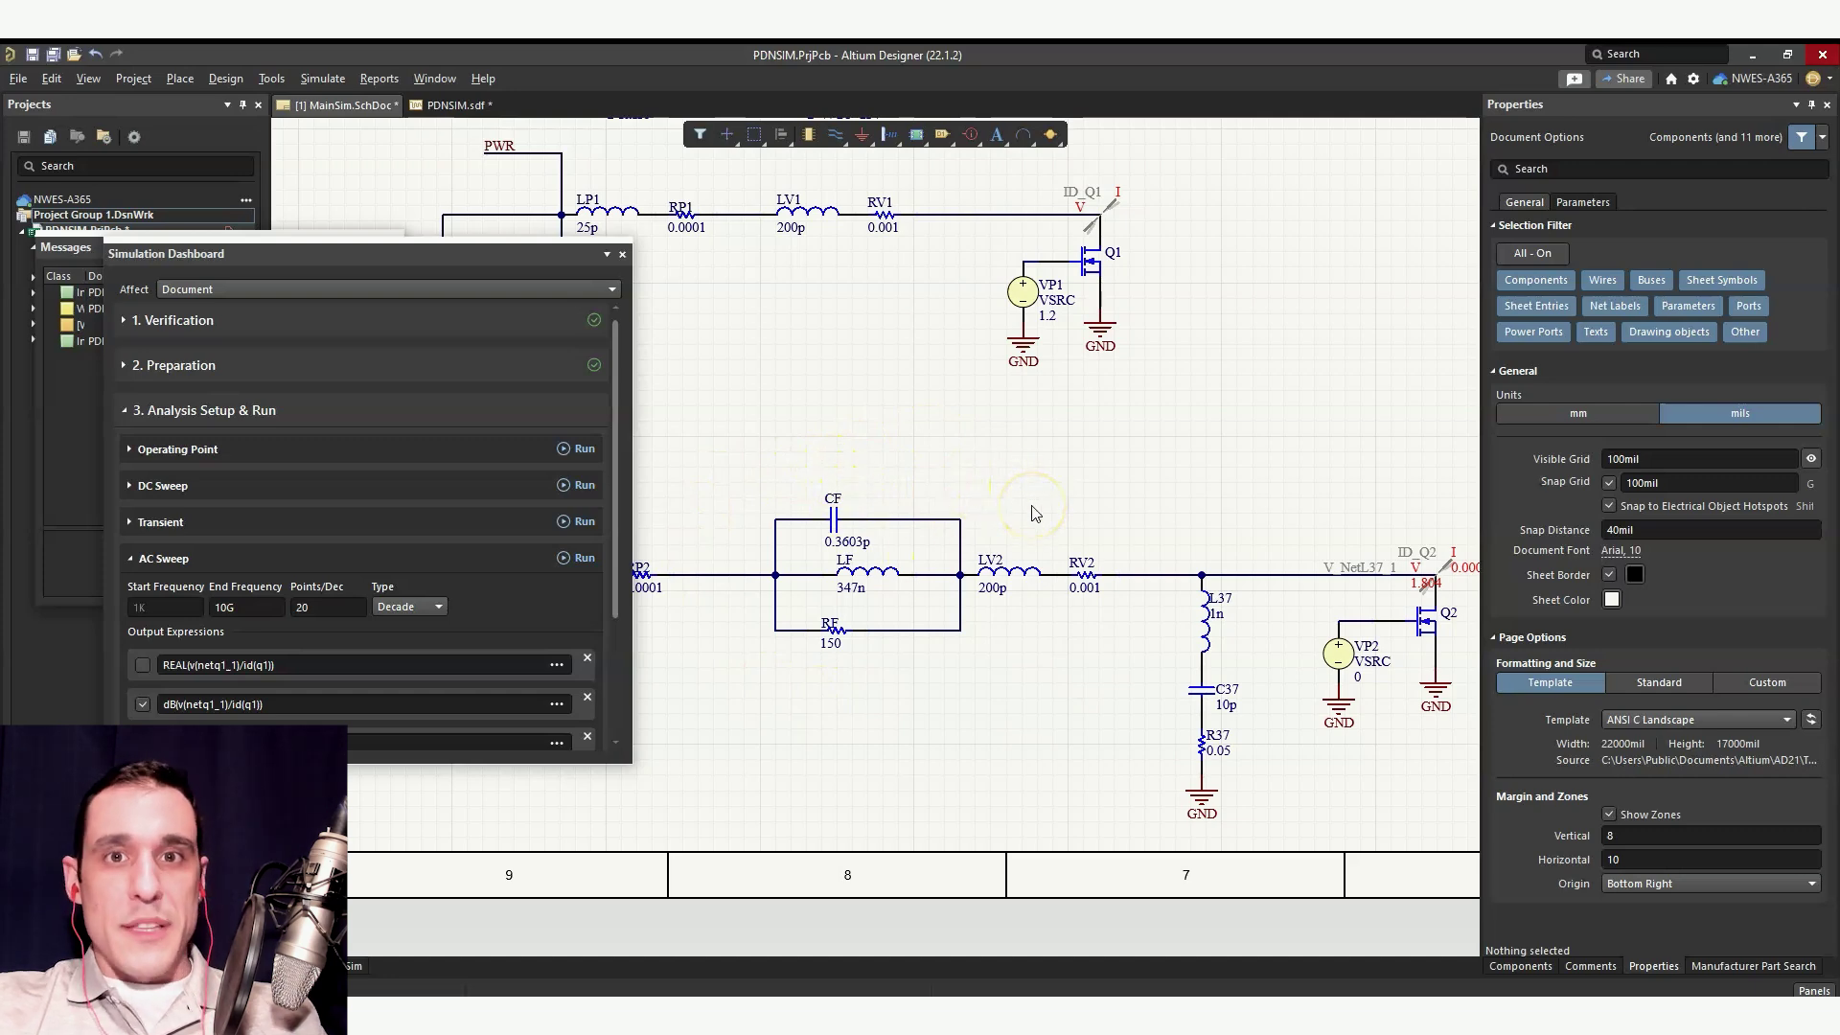
click(582, 565)
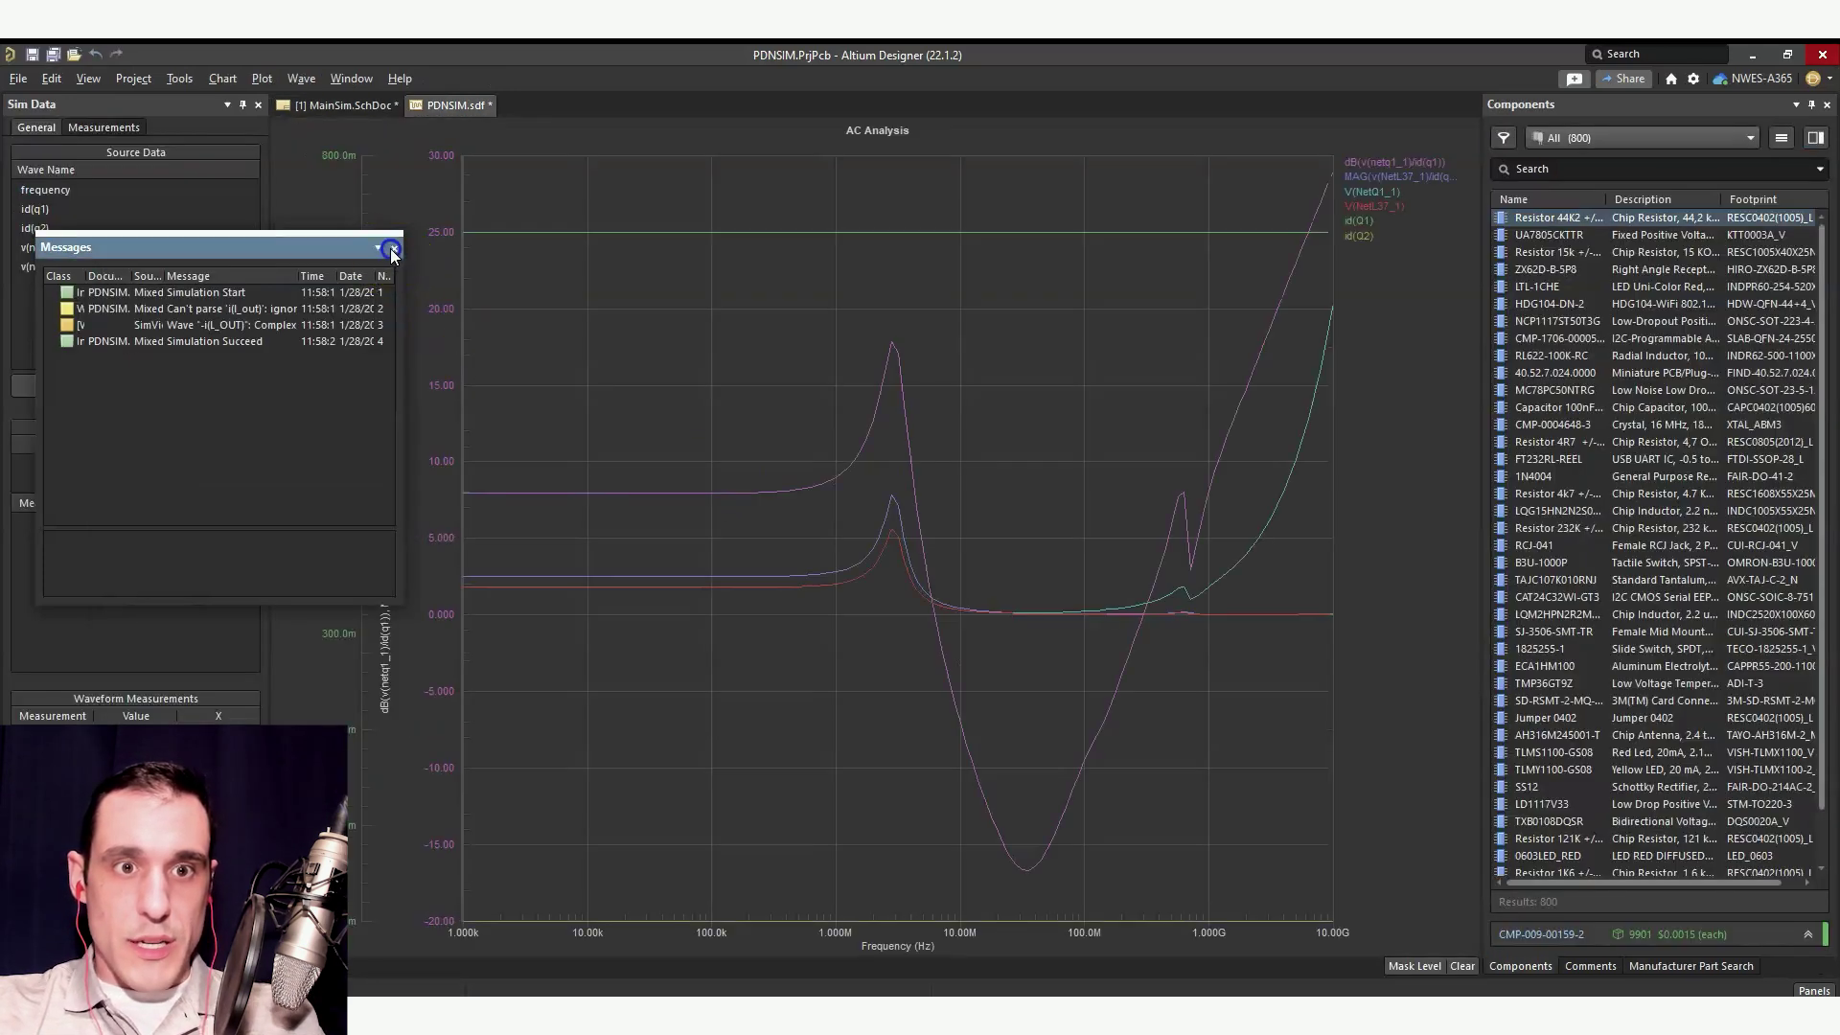
click(393, 247)
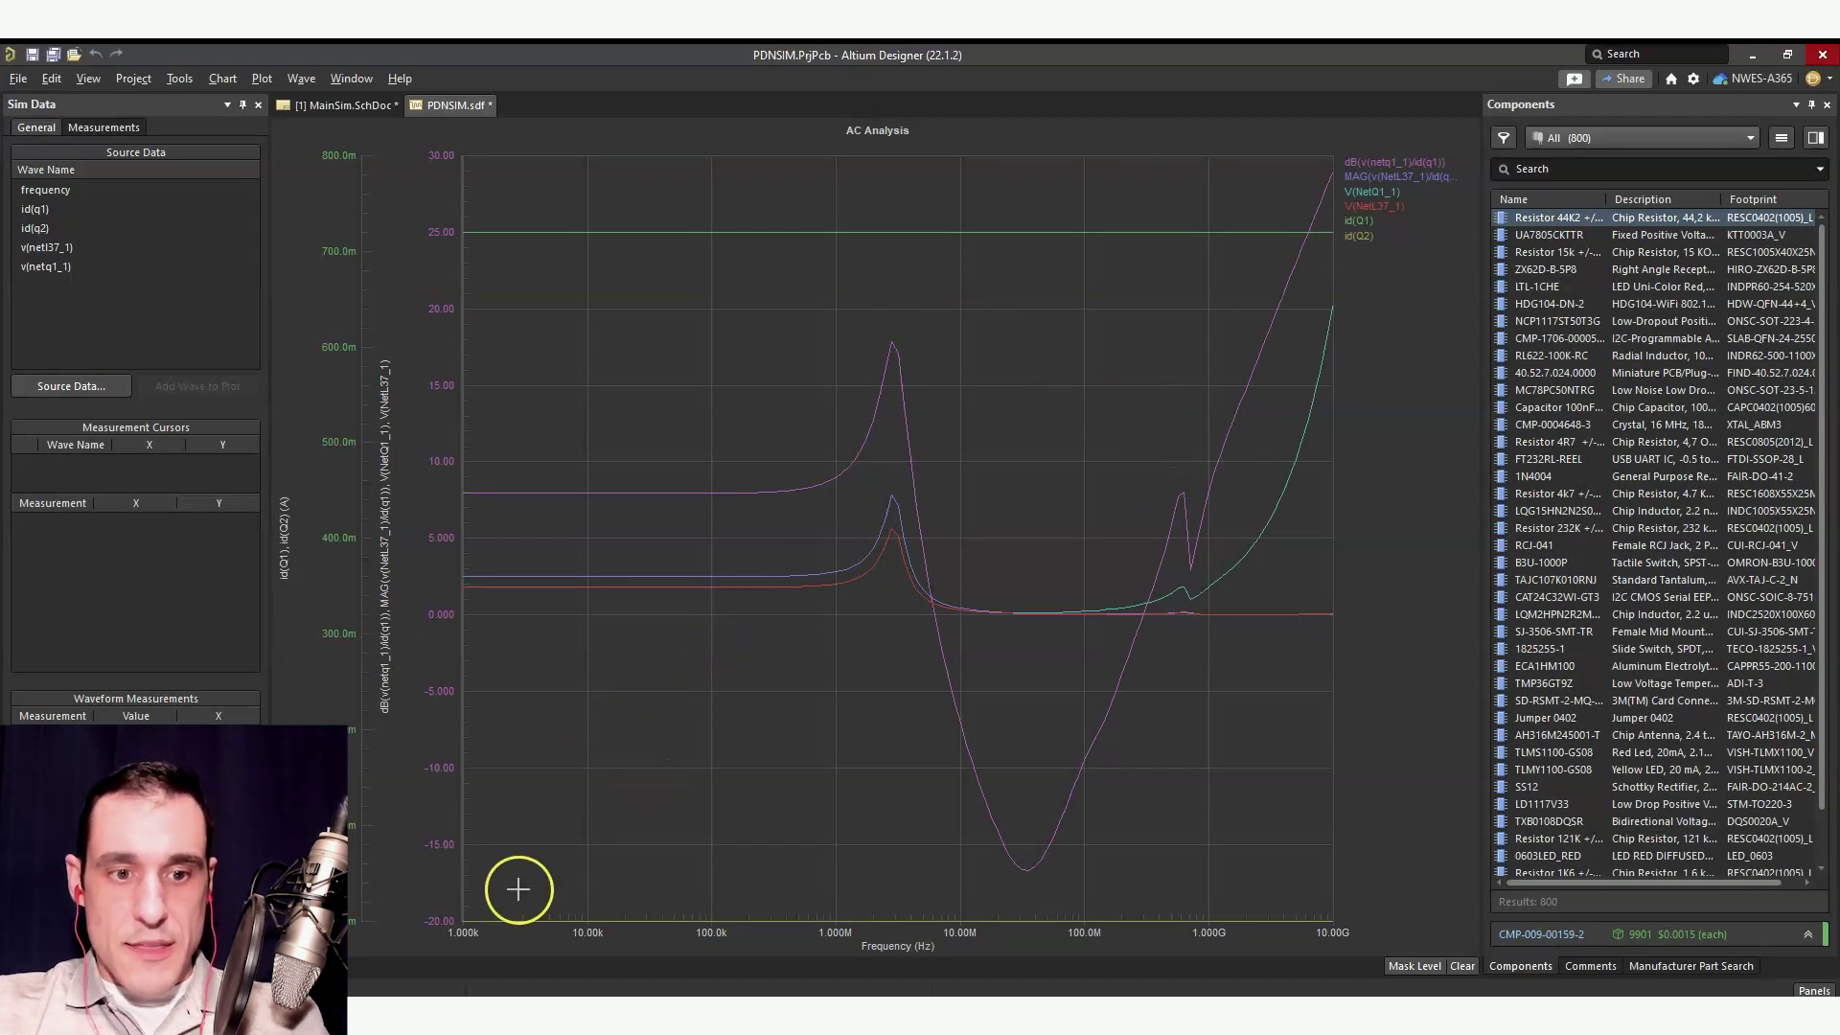
Step: Switch to the browser datasheet and compare the impedance-frequency graphs of the BLM18PG ferrite bead variants
key(alt+Tab)
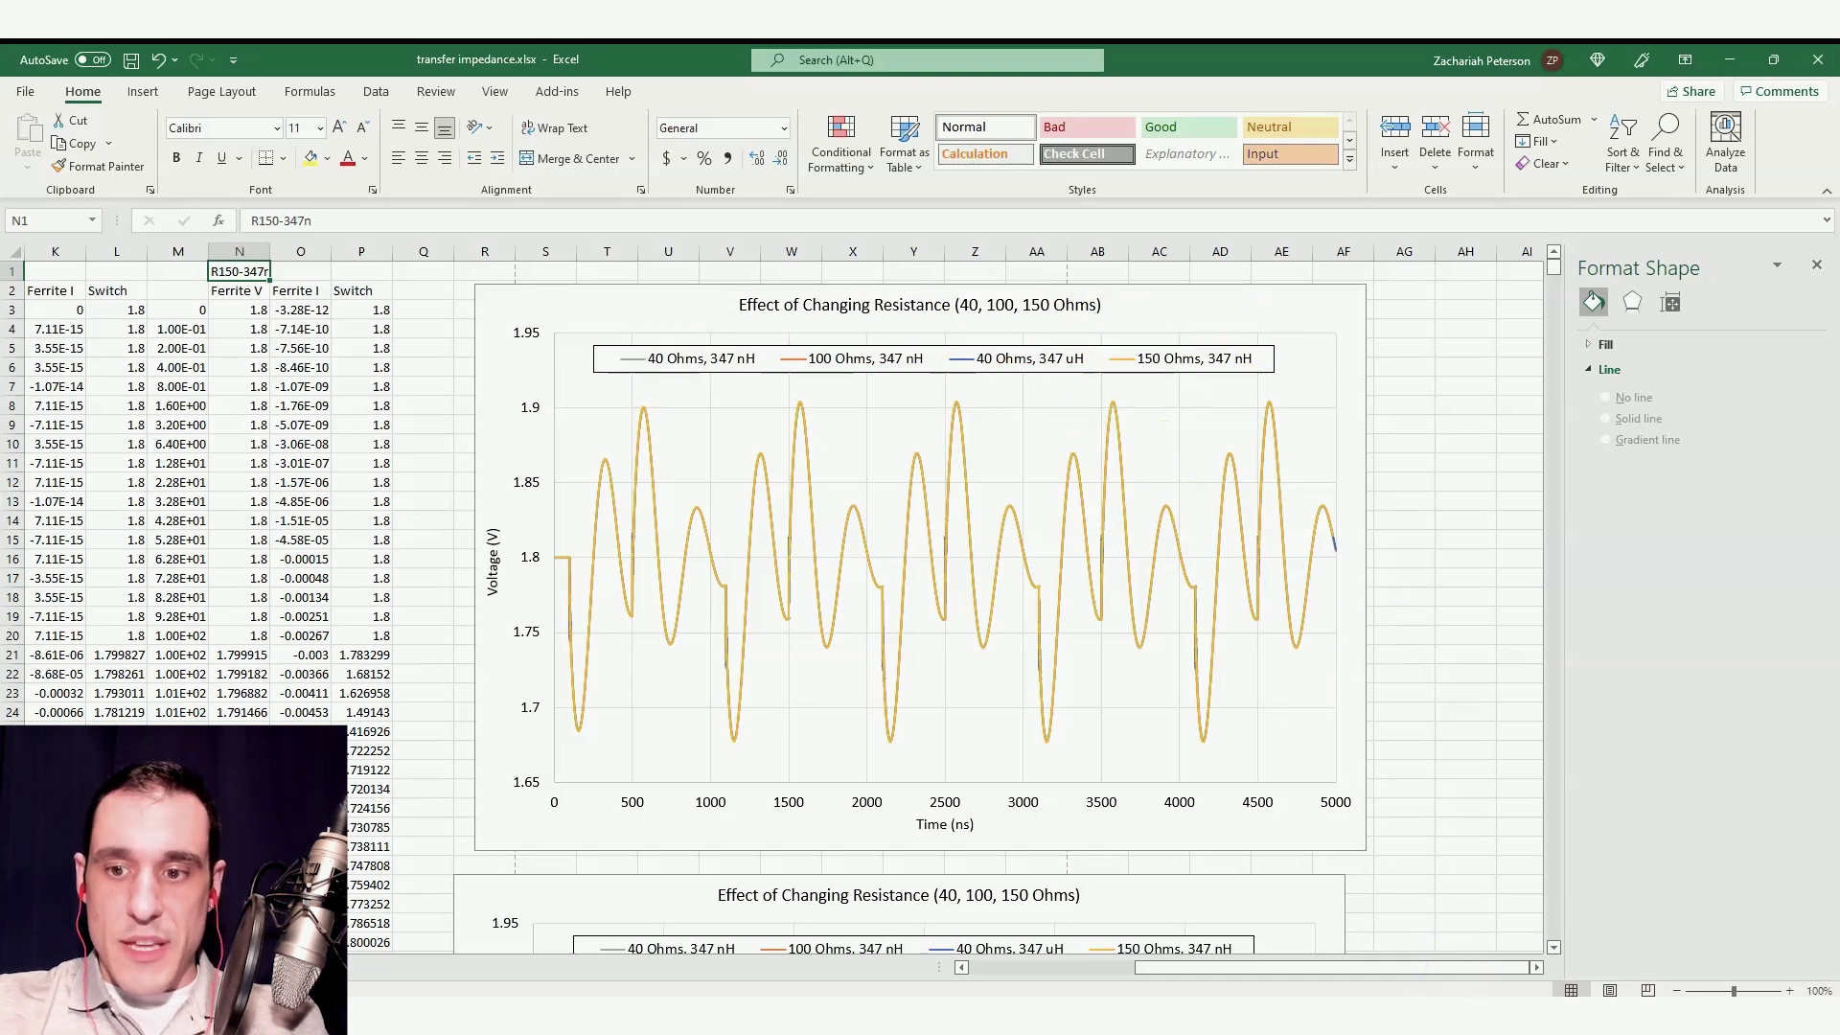
key(alt+Tab)
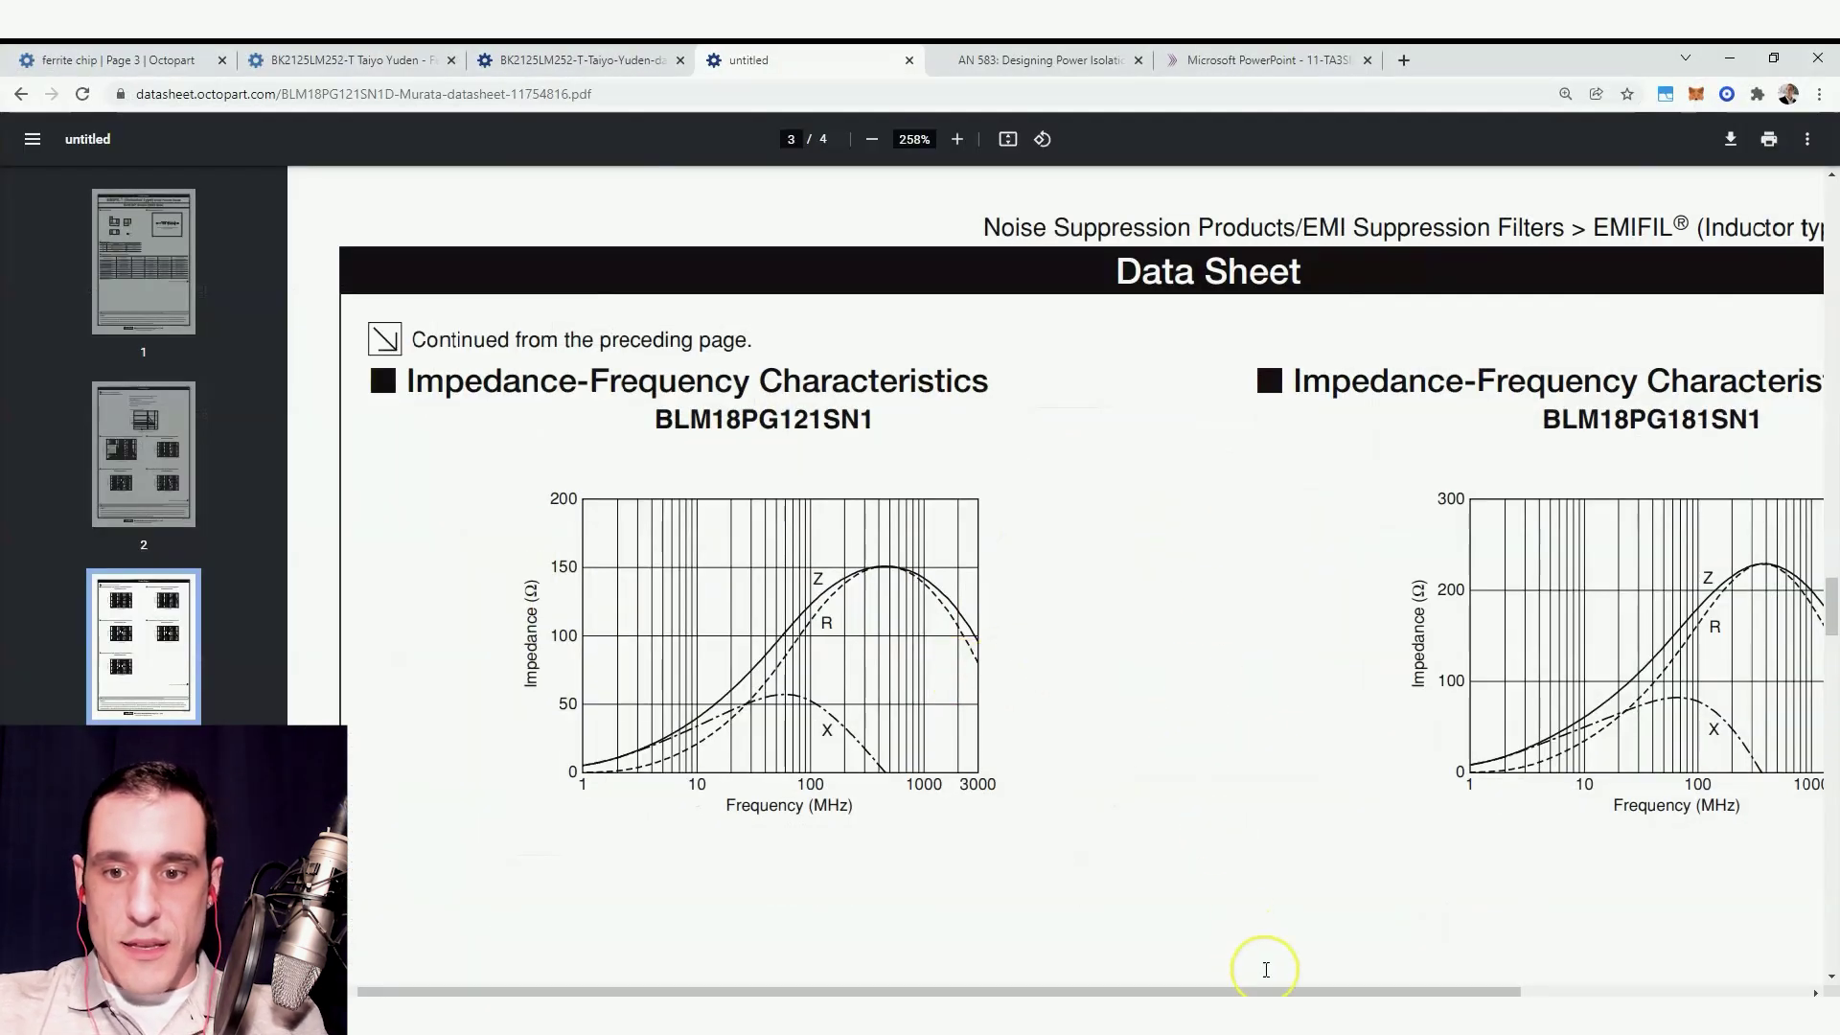
drag(1269, 990, 1504, 938)
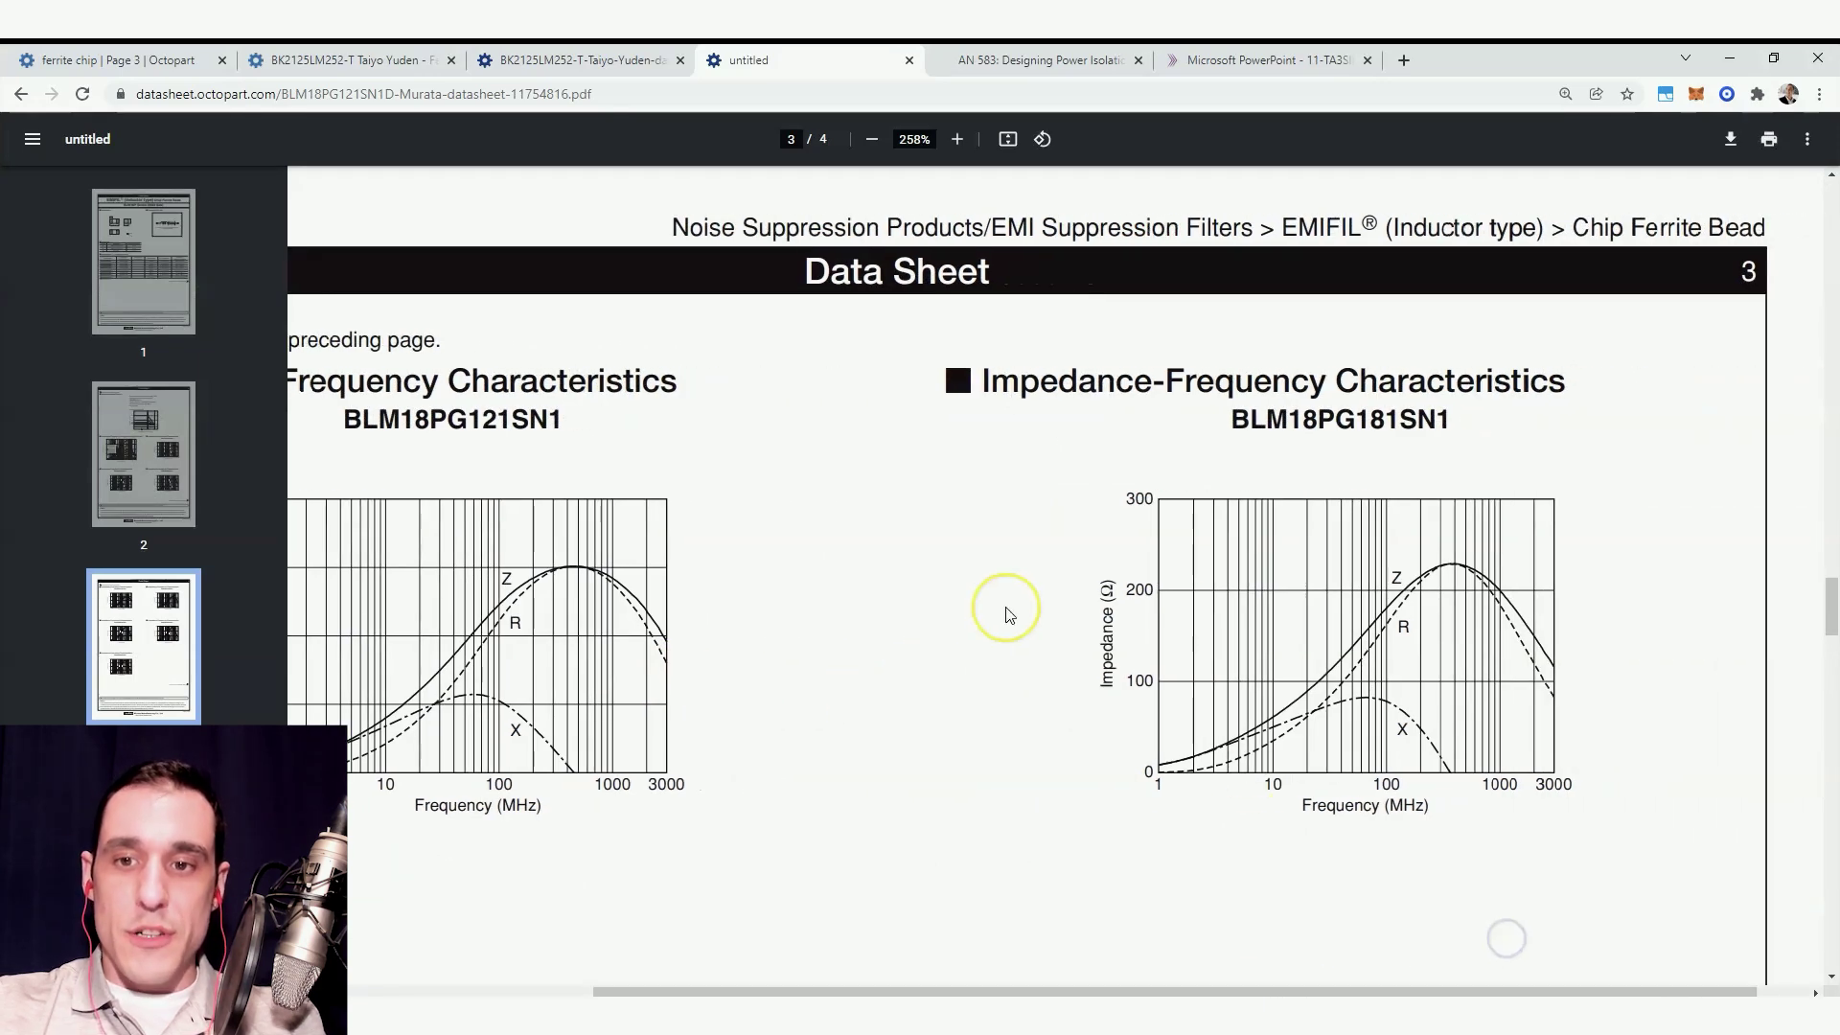
scroll(999, 613, down, 5)
scroll(998, 616, up, 2)
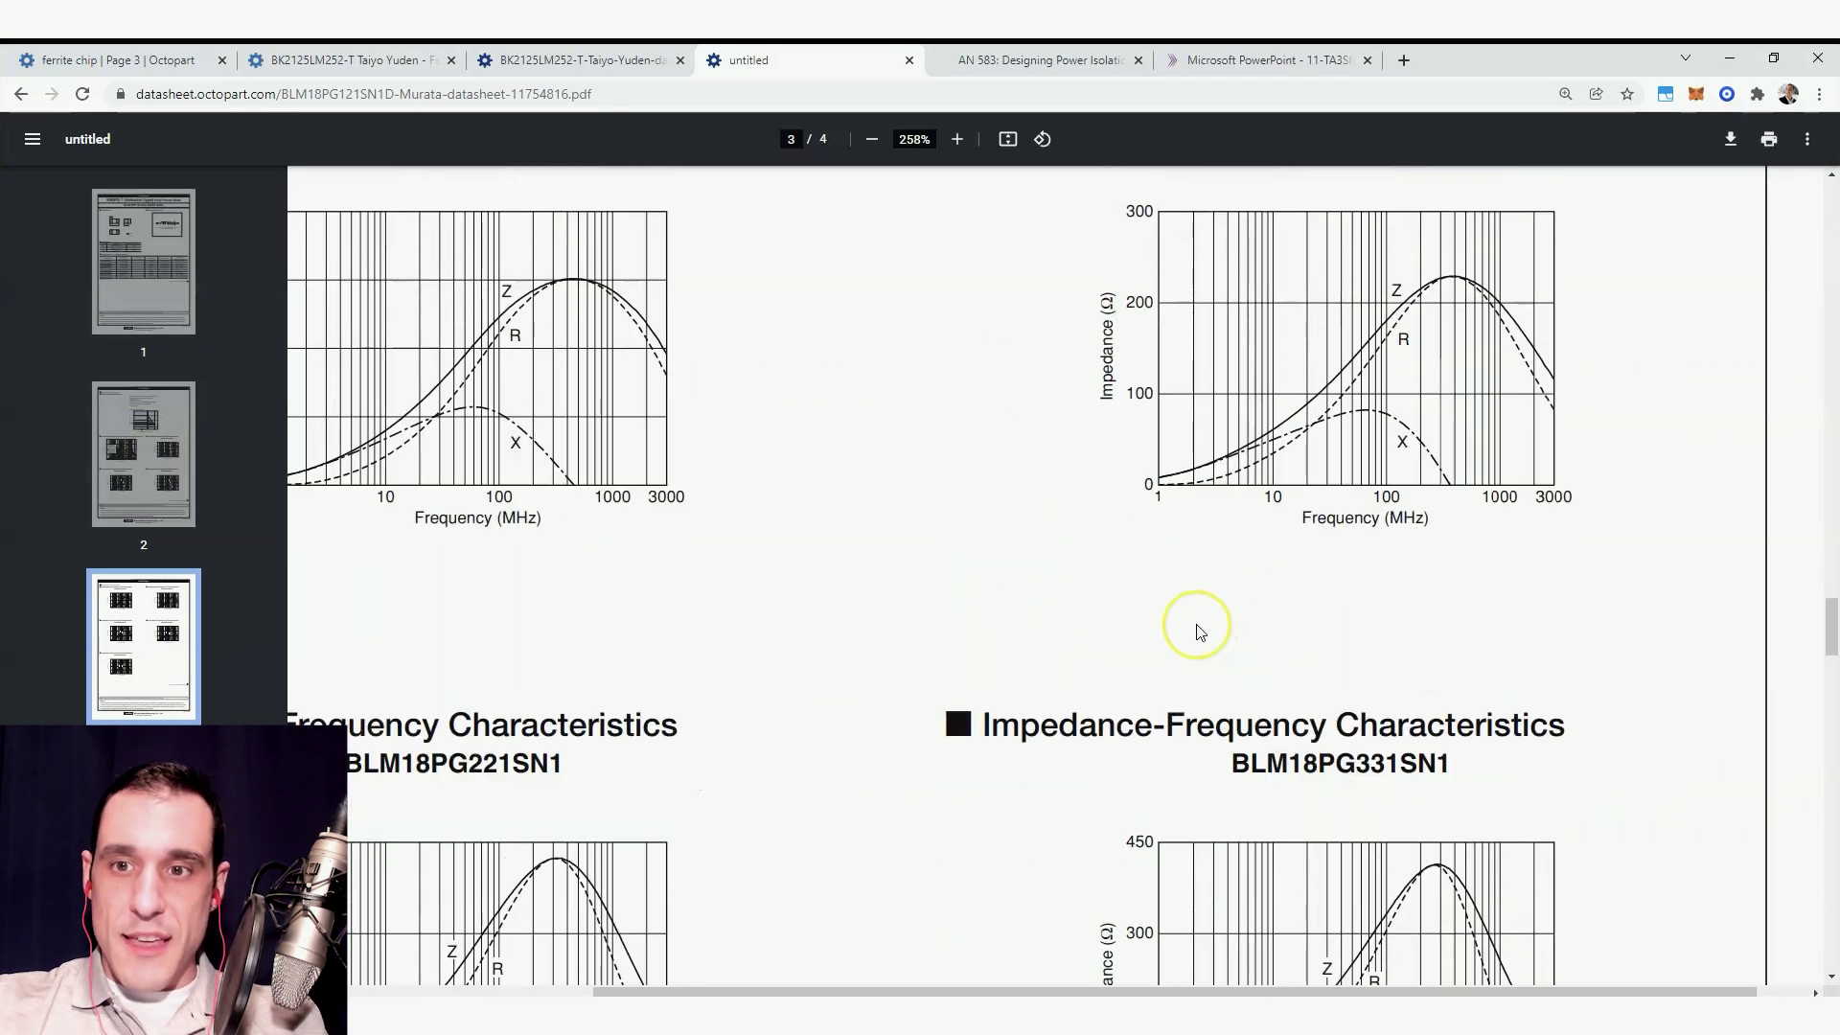
scroll(822, 517, down, 3)
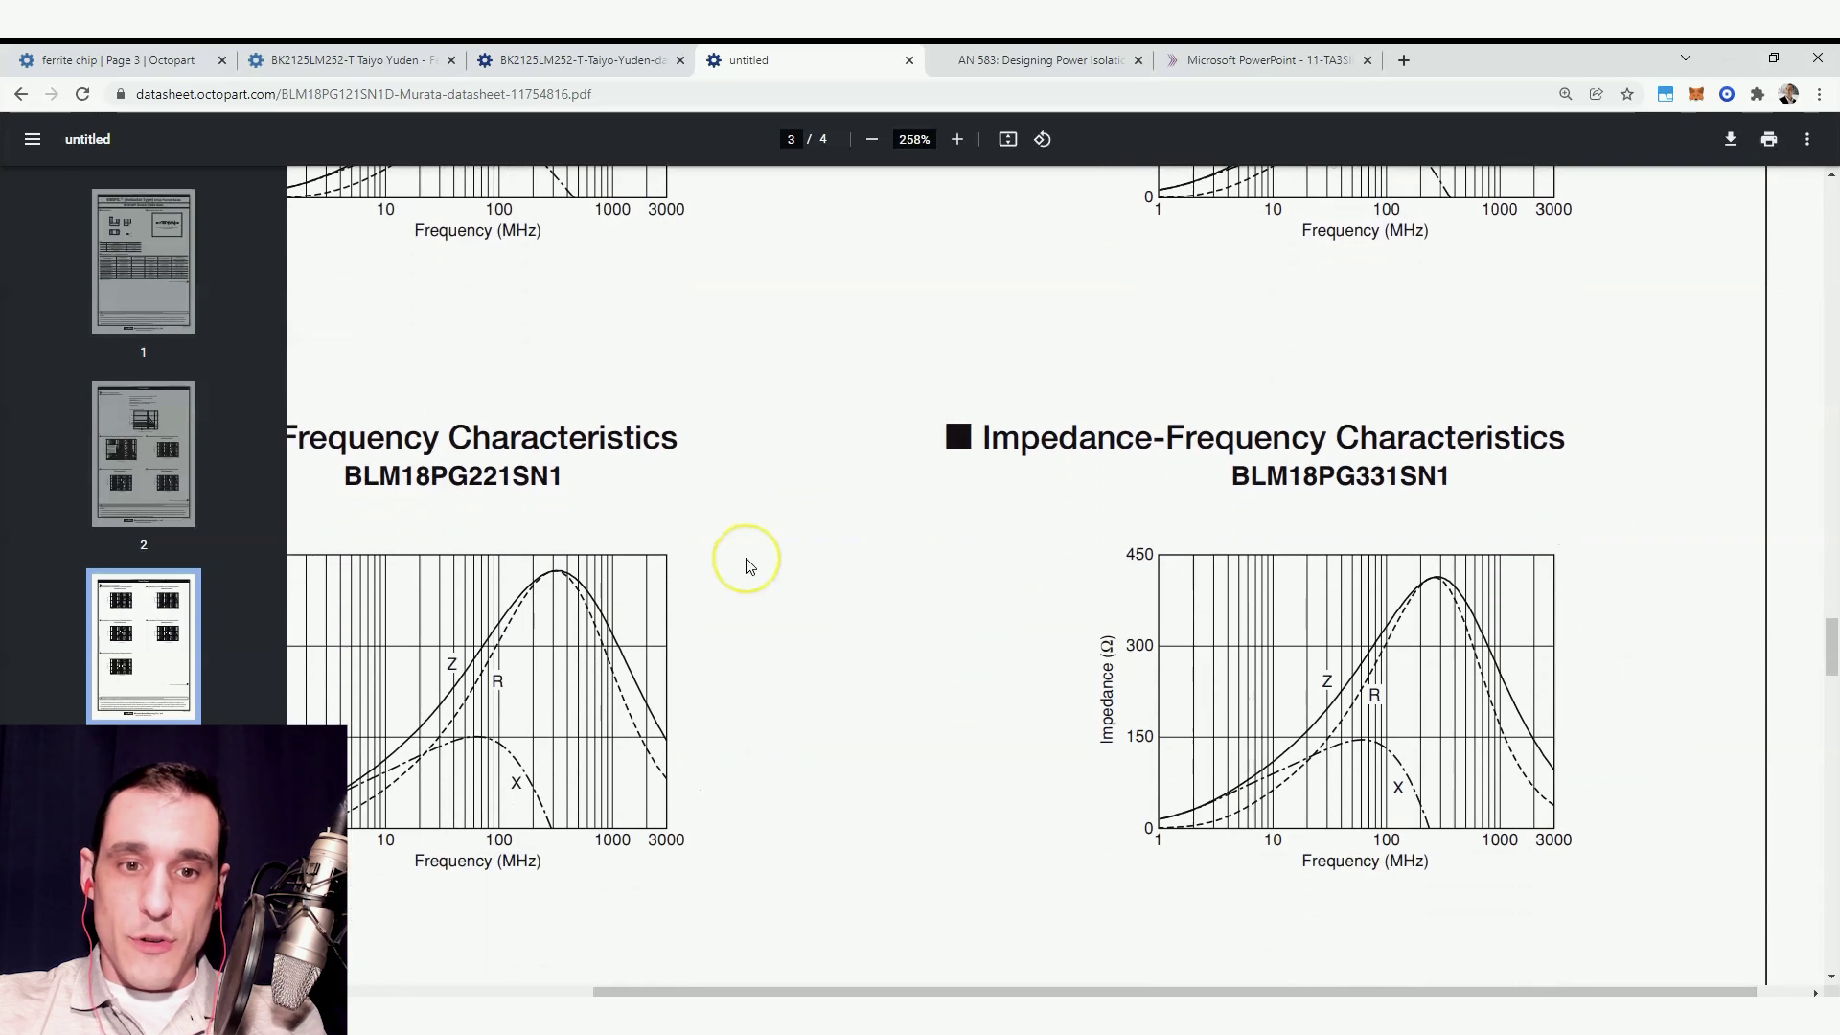
scroll(865, 587, up, 1)
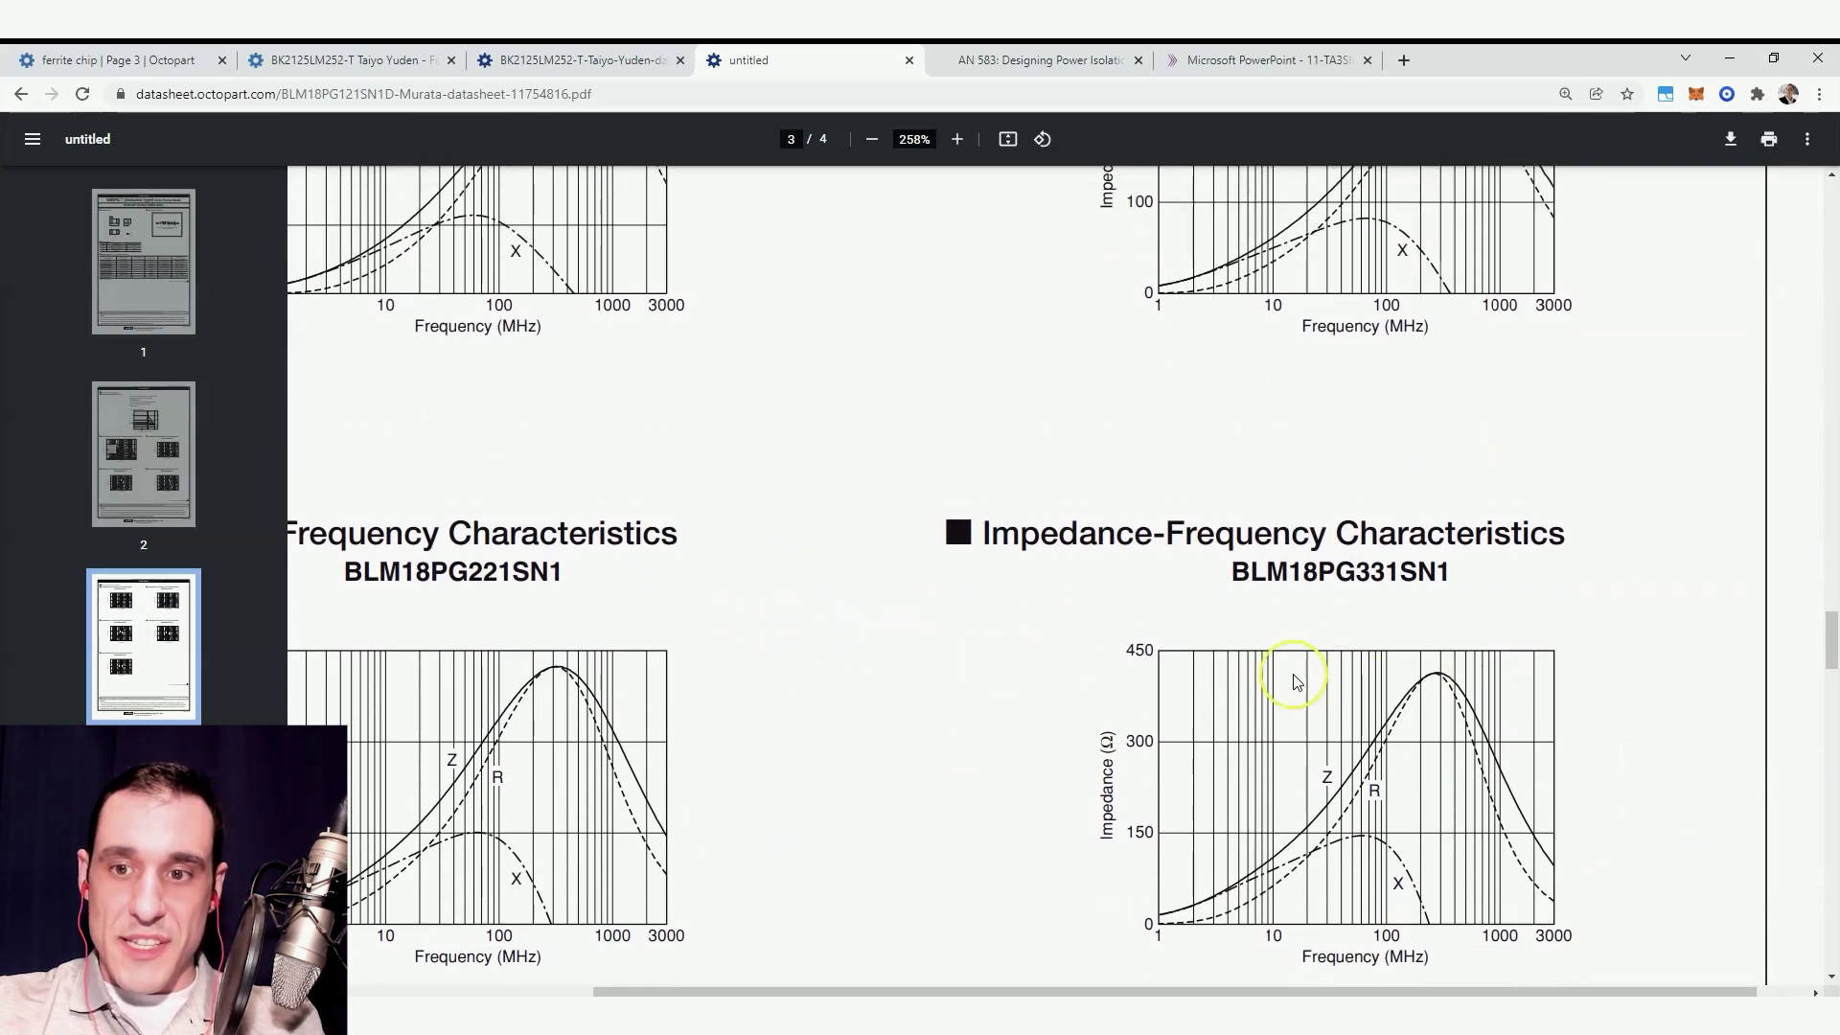
scroll(1425, 733, up, 5)
scroll(1393, 760, down, 2)
Step: In the Excel workbook transfer impedance.xlsx, move the first chart's 150 Ohms, 347 nH series values to the Switch data in column P
key(alt+Tab)
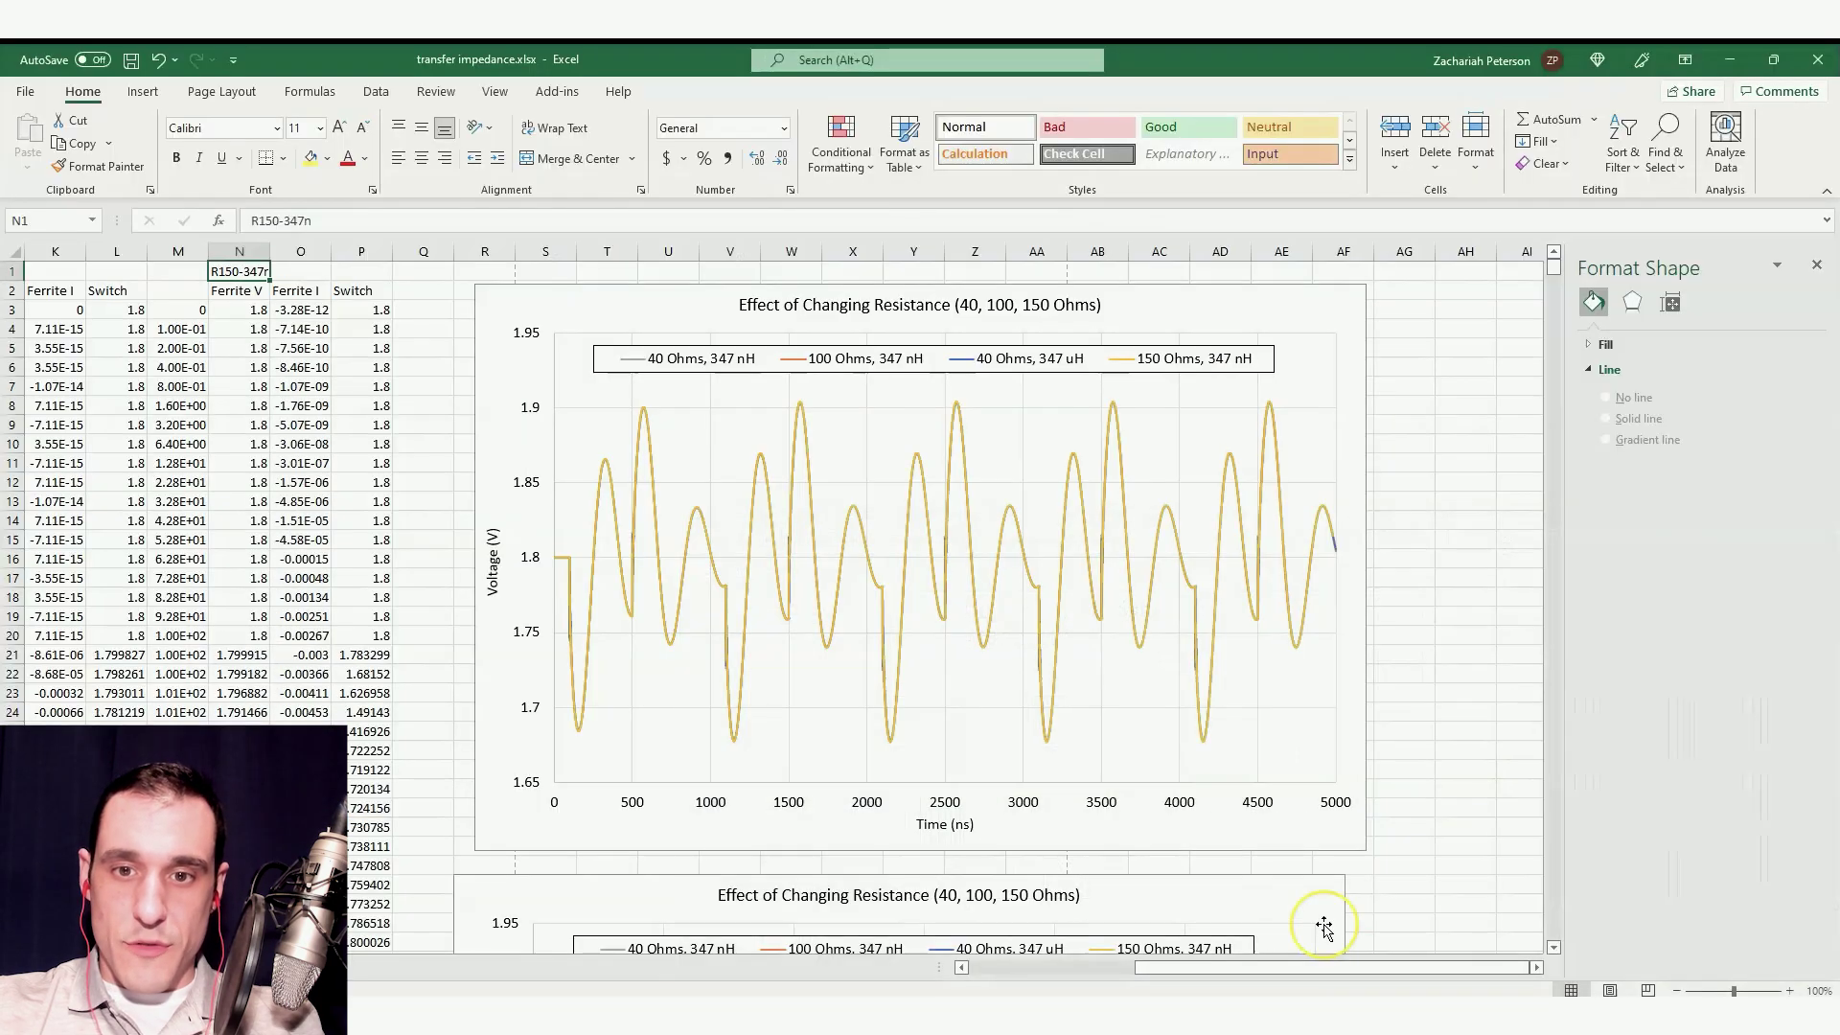
scroll(410, 642, down, 2)
scroll(410, 642, up, 1)
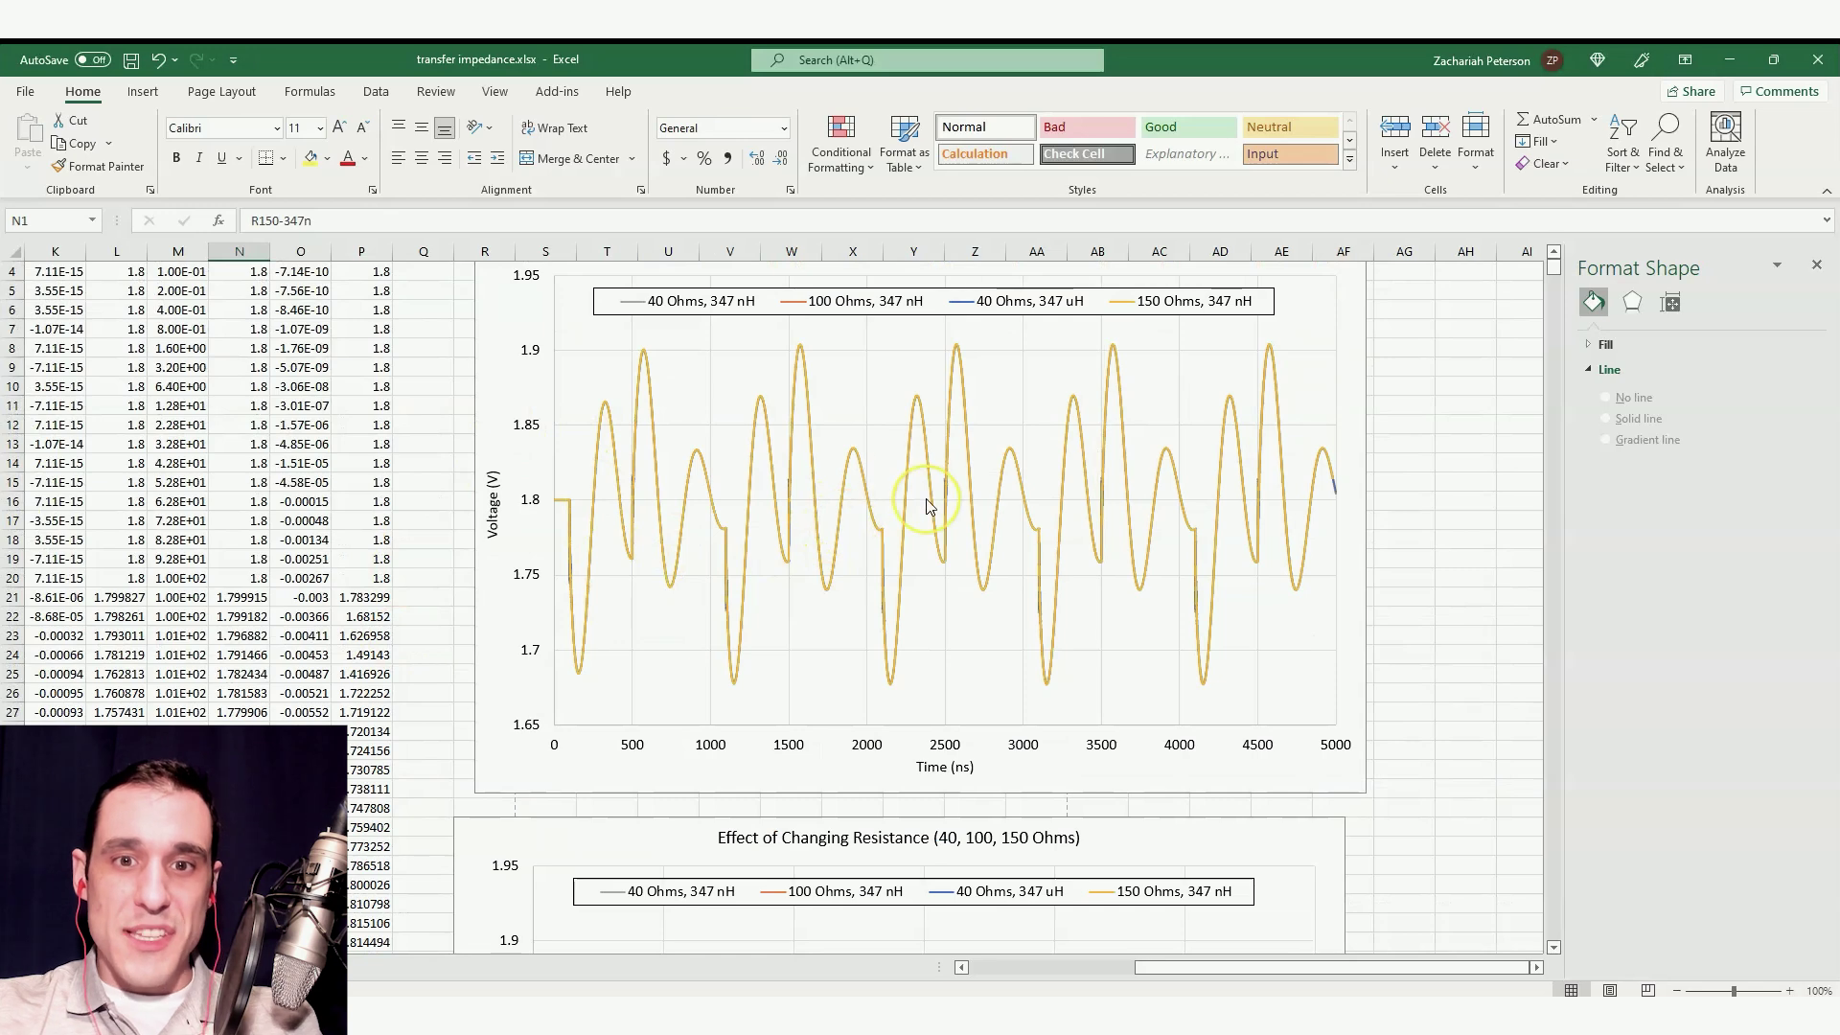
scroll(310, 622, up, 1)
click(632, 463)
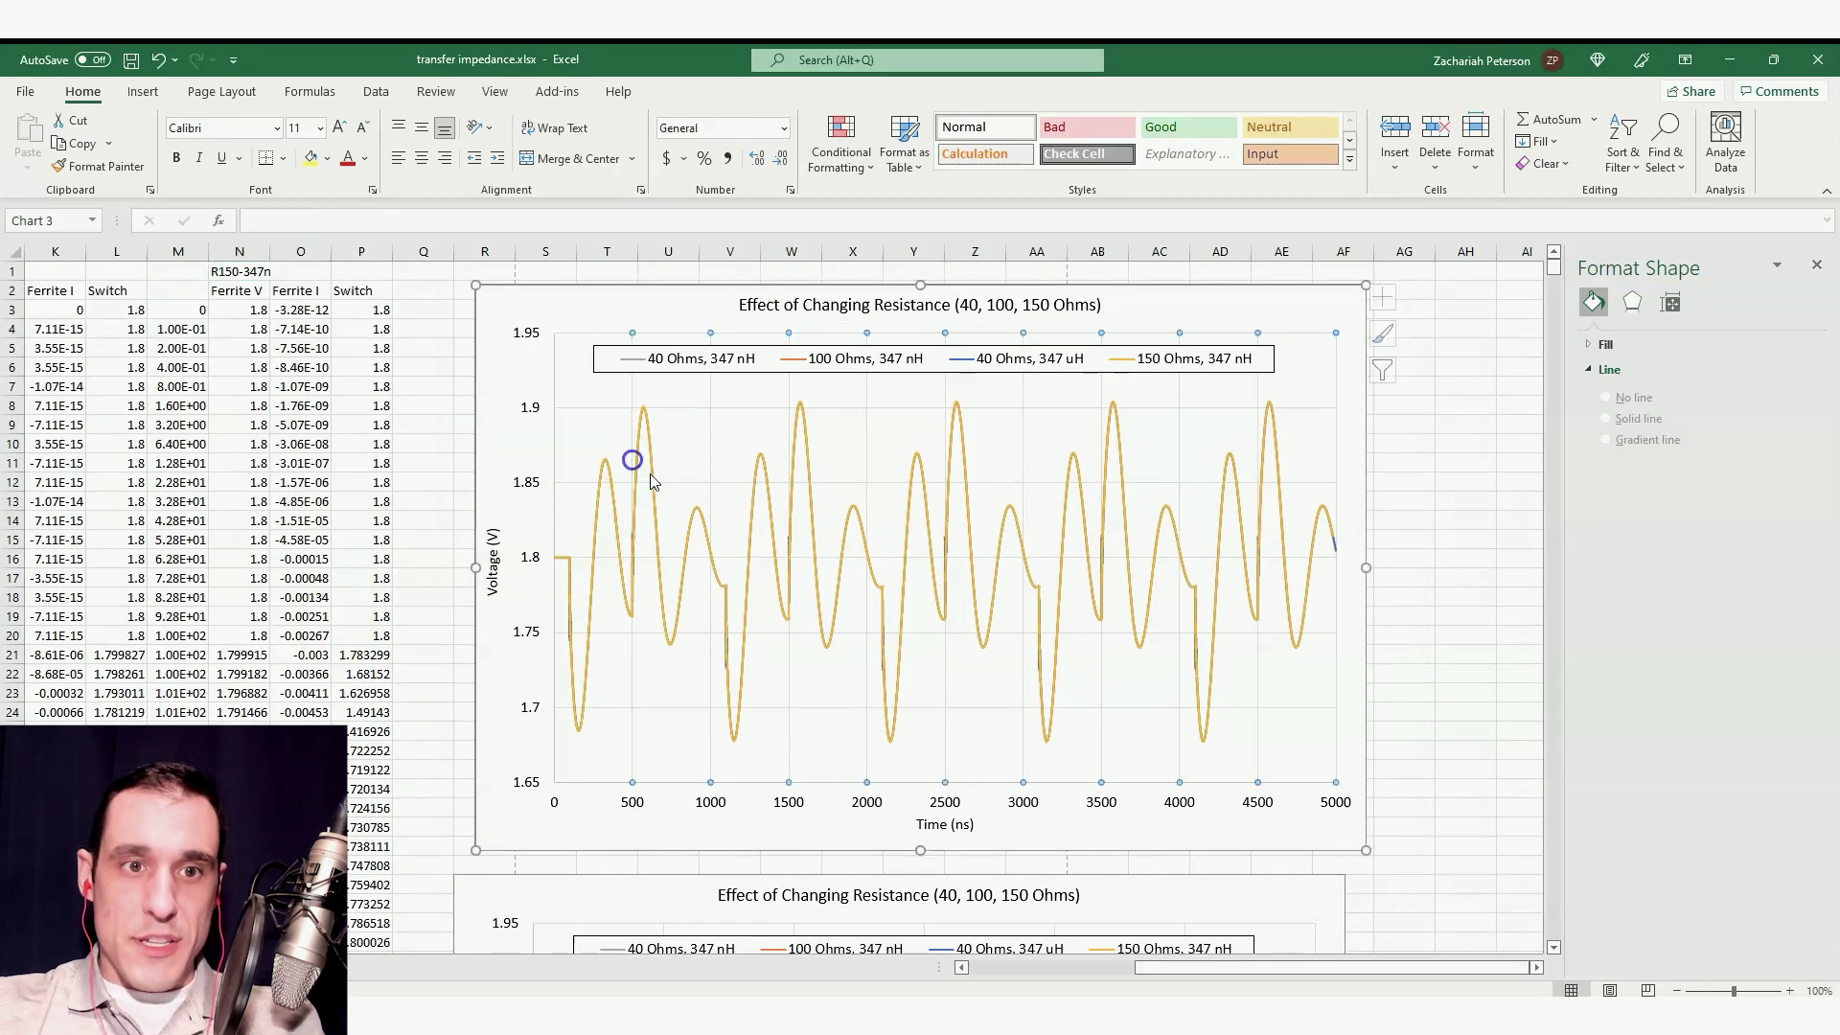
click(650, 472)
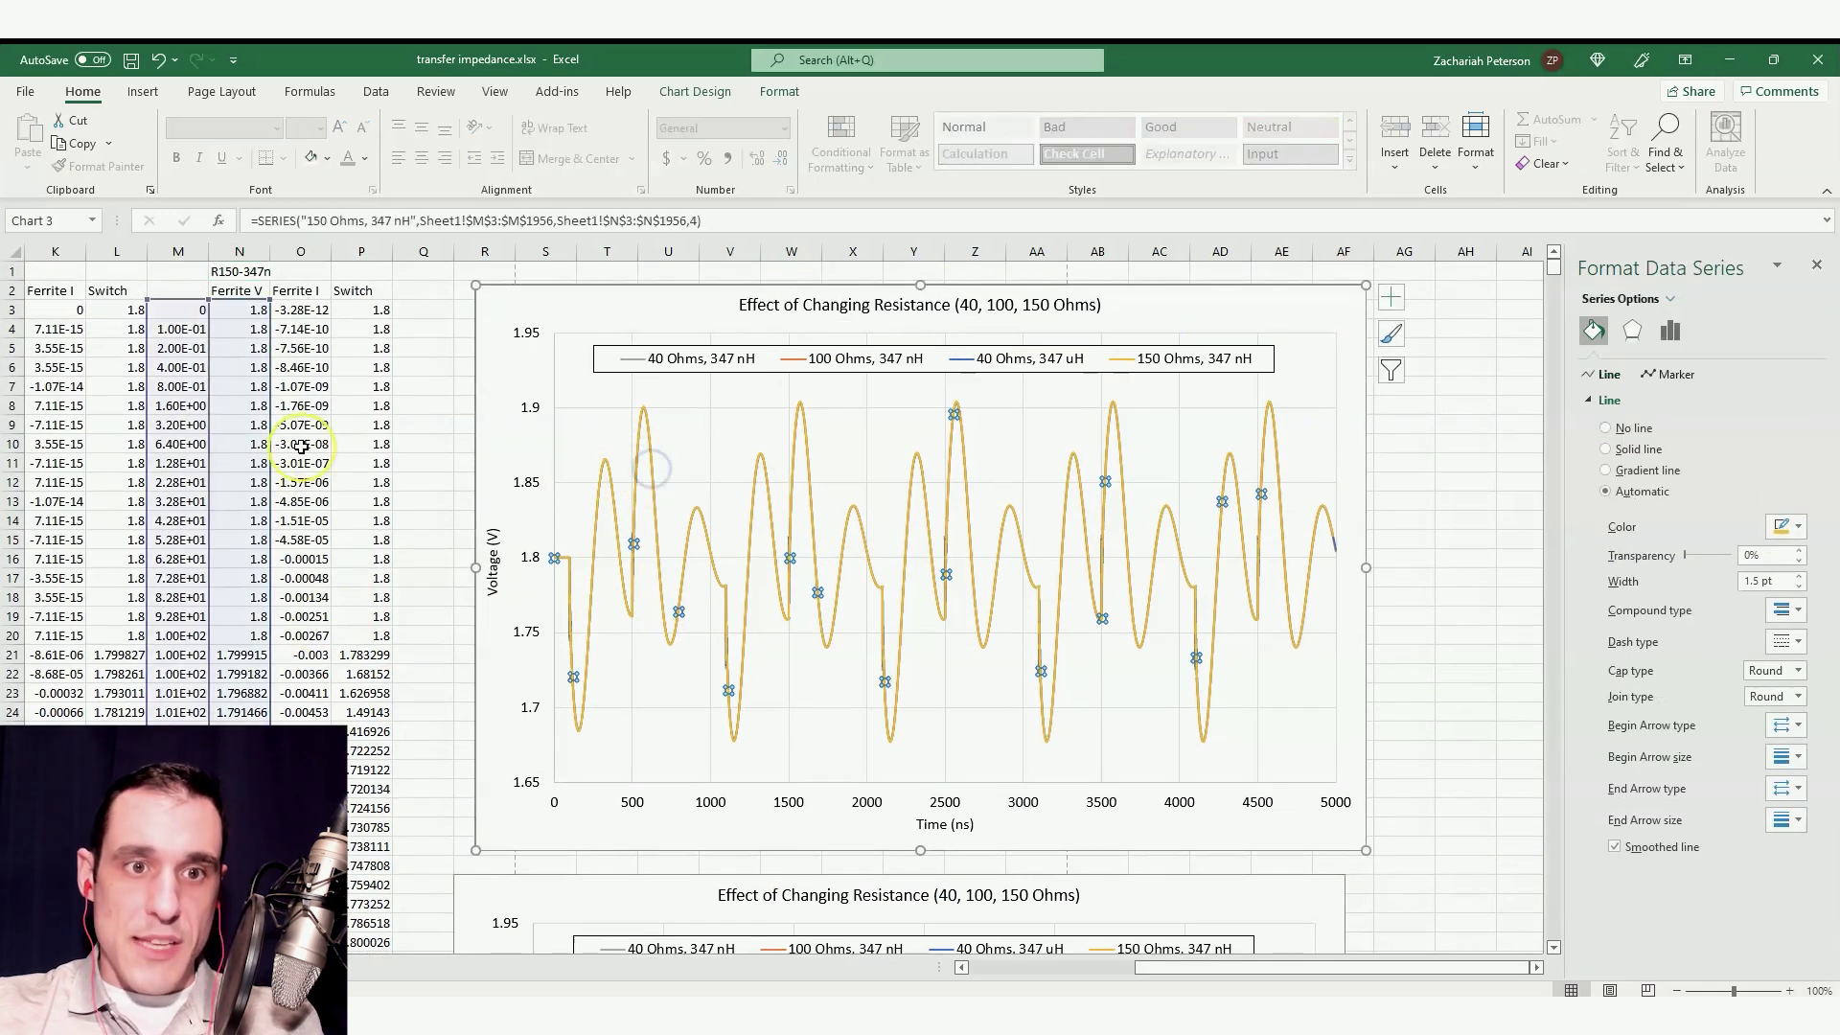
drag(247, 305, 366, 314)
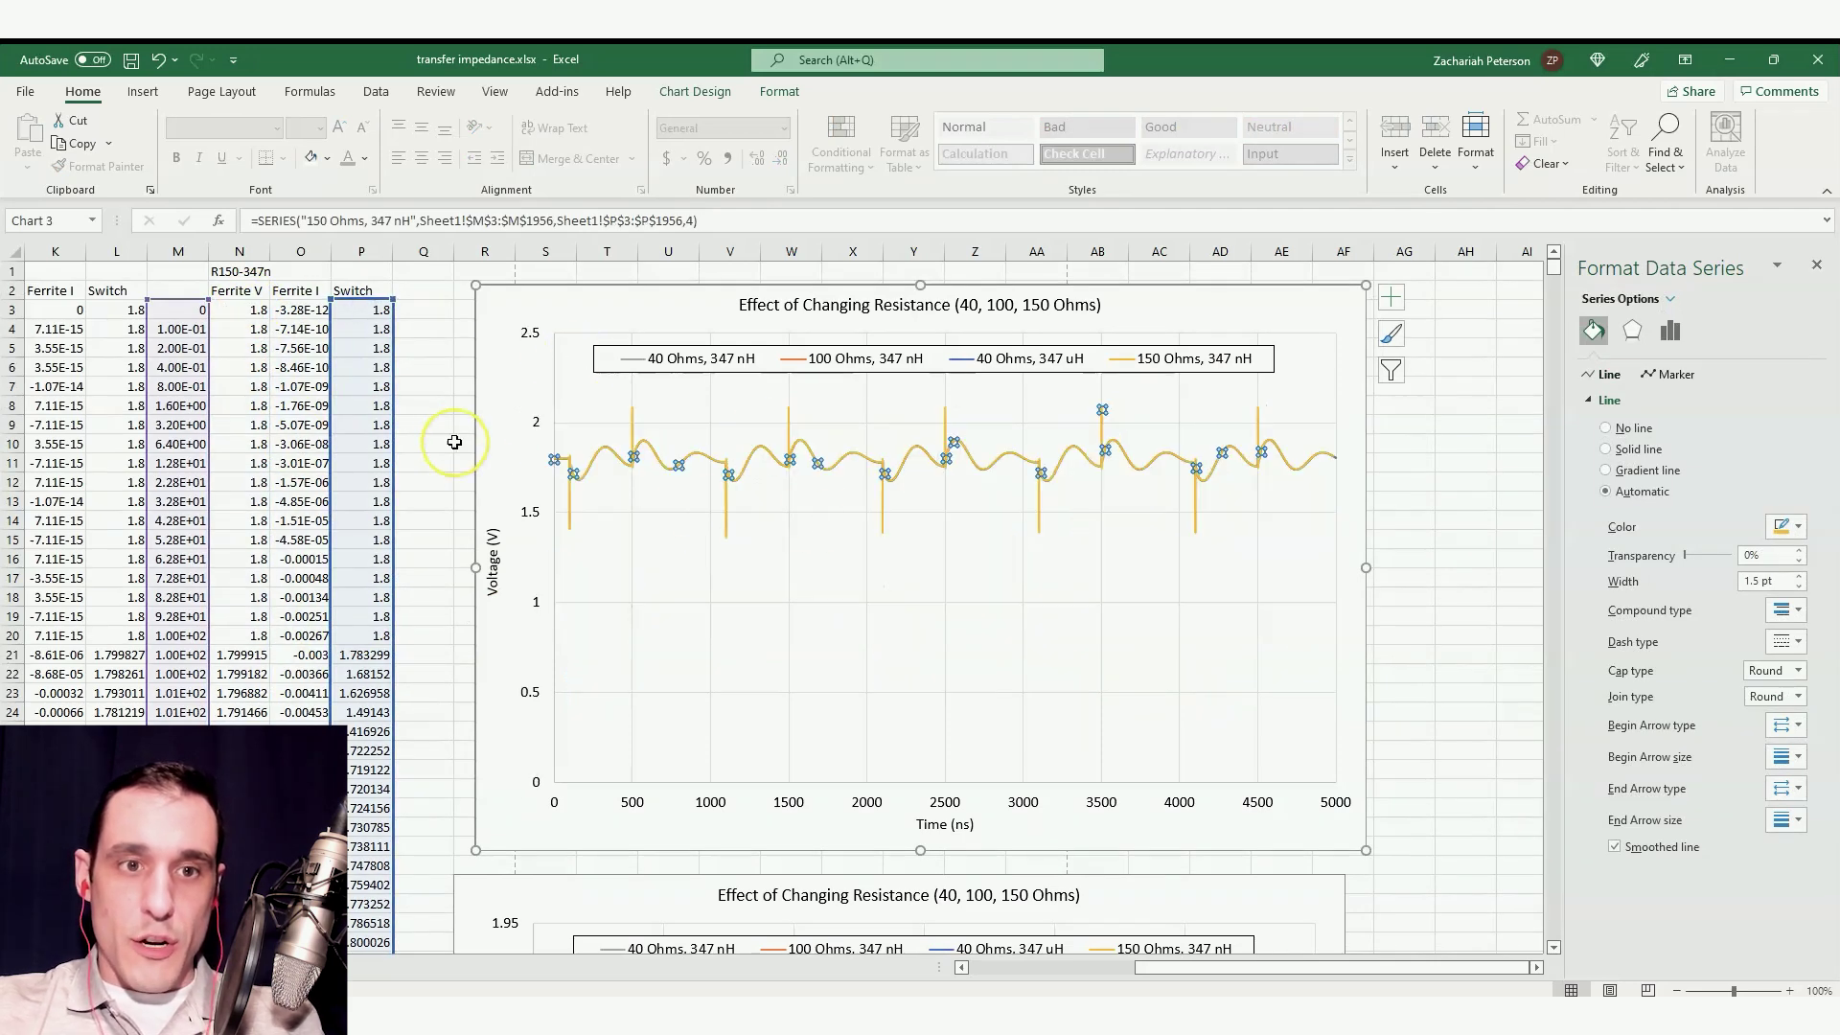
Step: Switch to Altium Designer and bring up the MainSim.SchDoc schematic
key(alt+Tab)
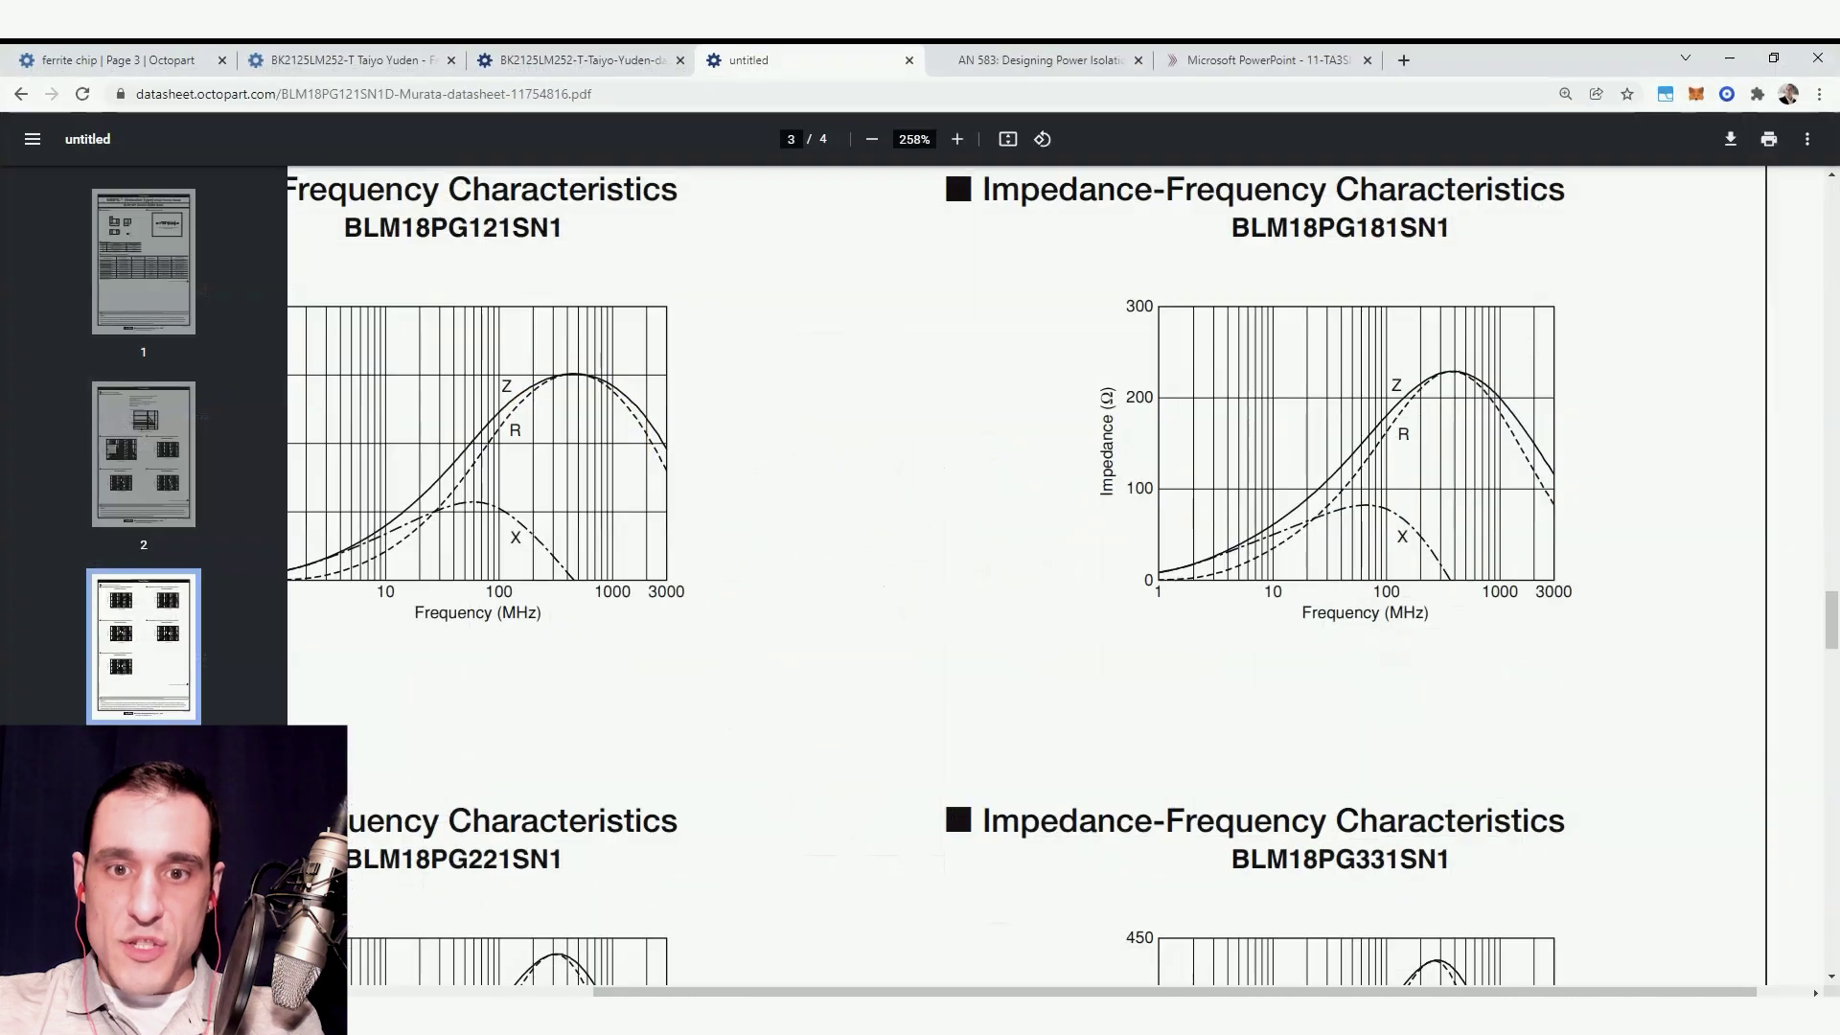
key(alt+Tab)
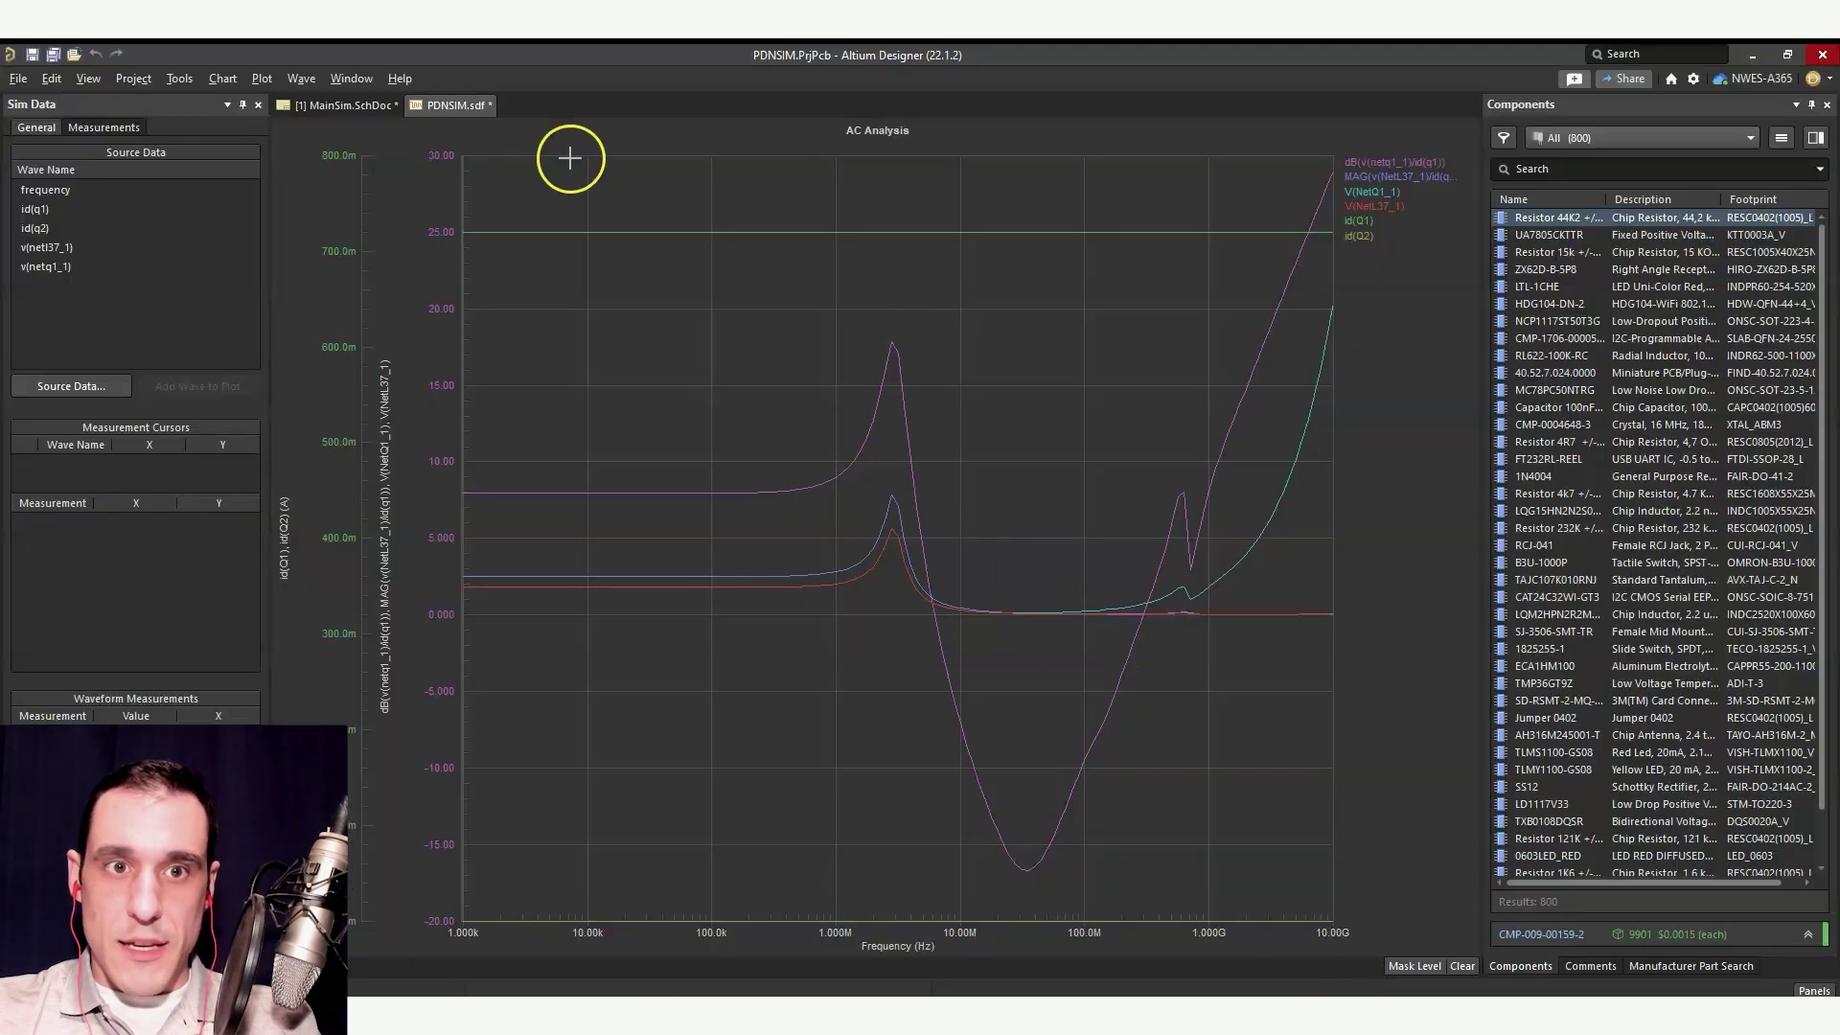
click(331, 106)
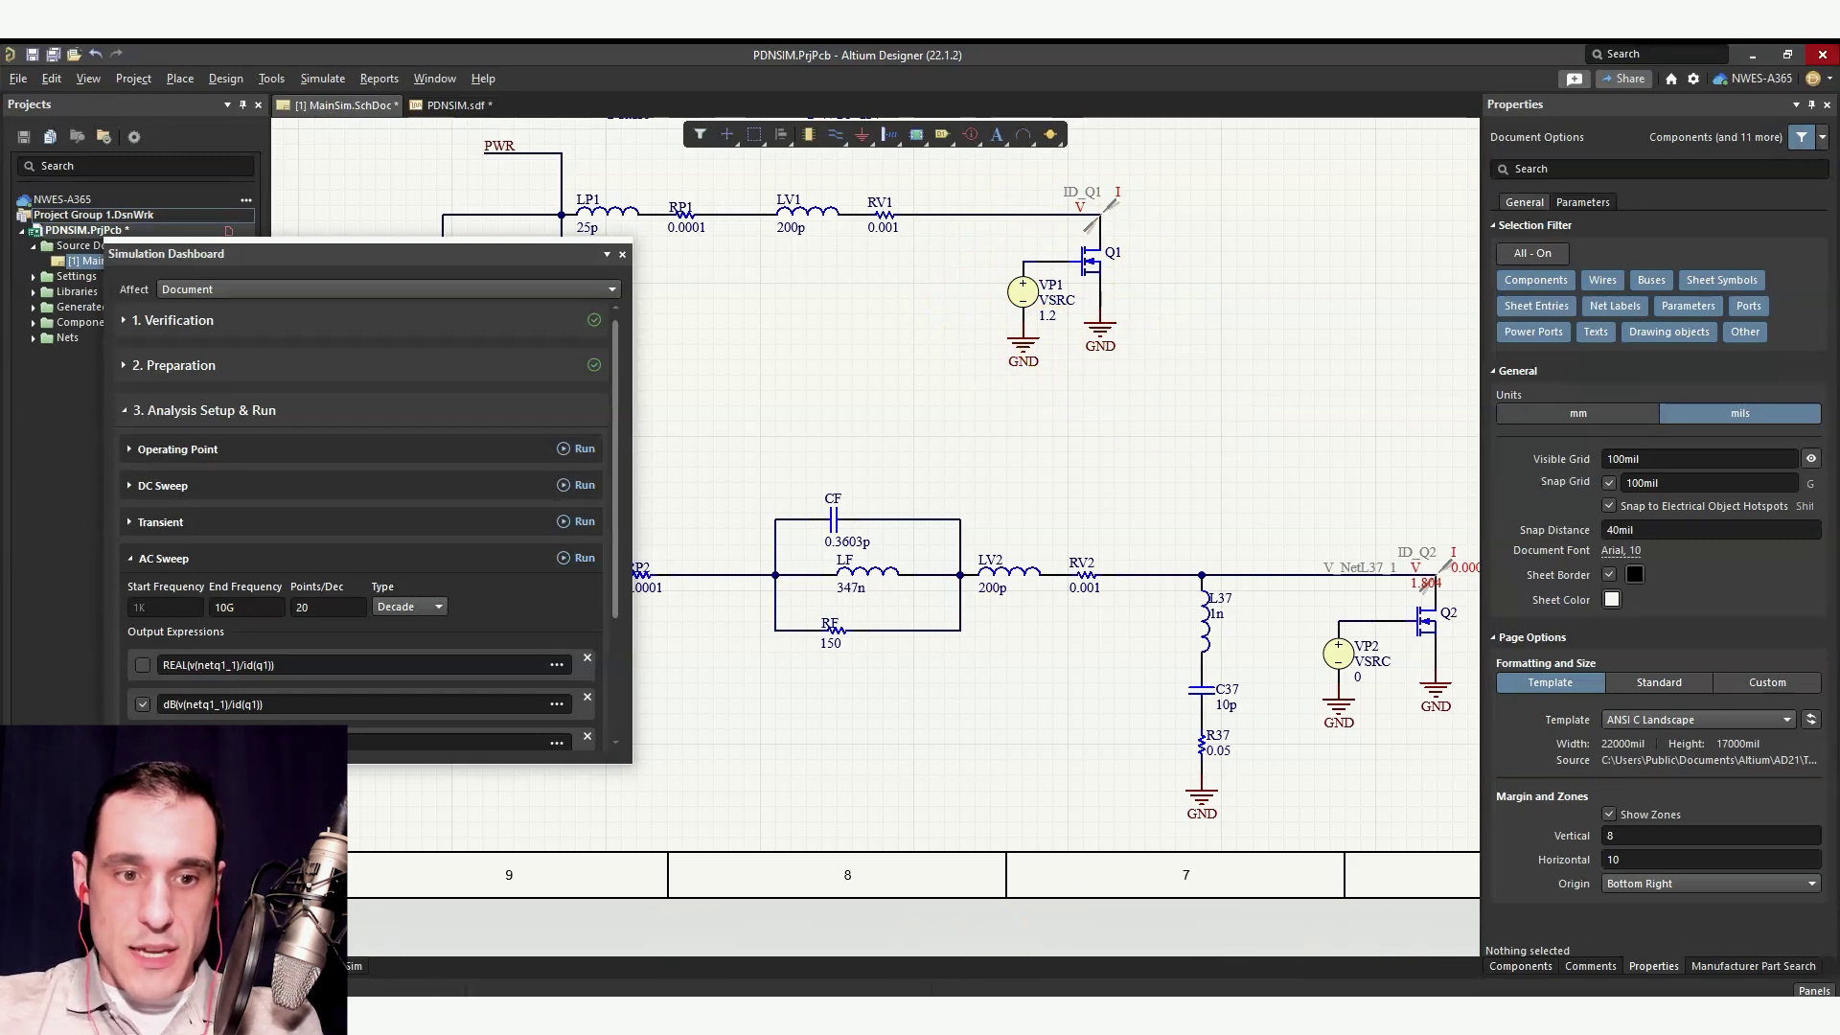
Step: Switch to the Excel workbook transfer impedance.xlsx and set the fourth (yellow) series in both resistance charts to the Ferrite V values in N3:N1956
click(432, 996)
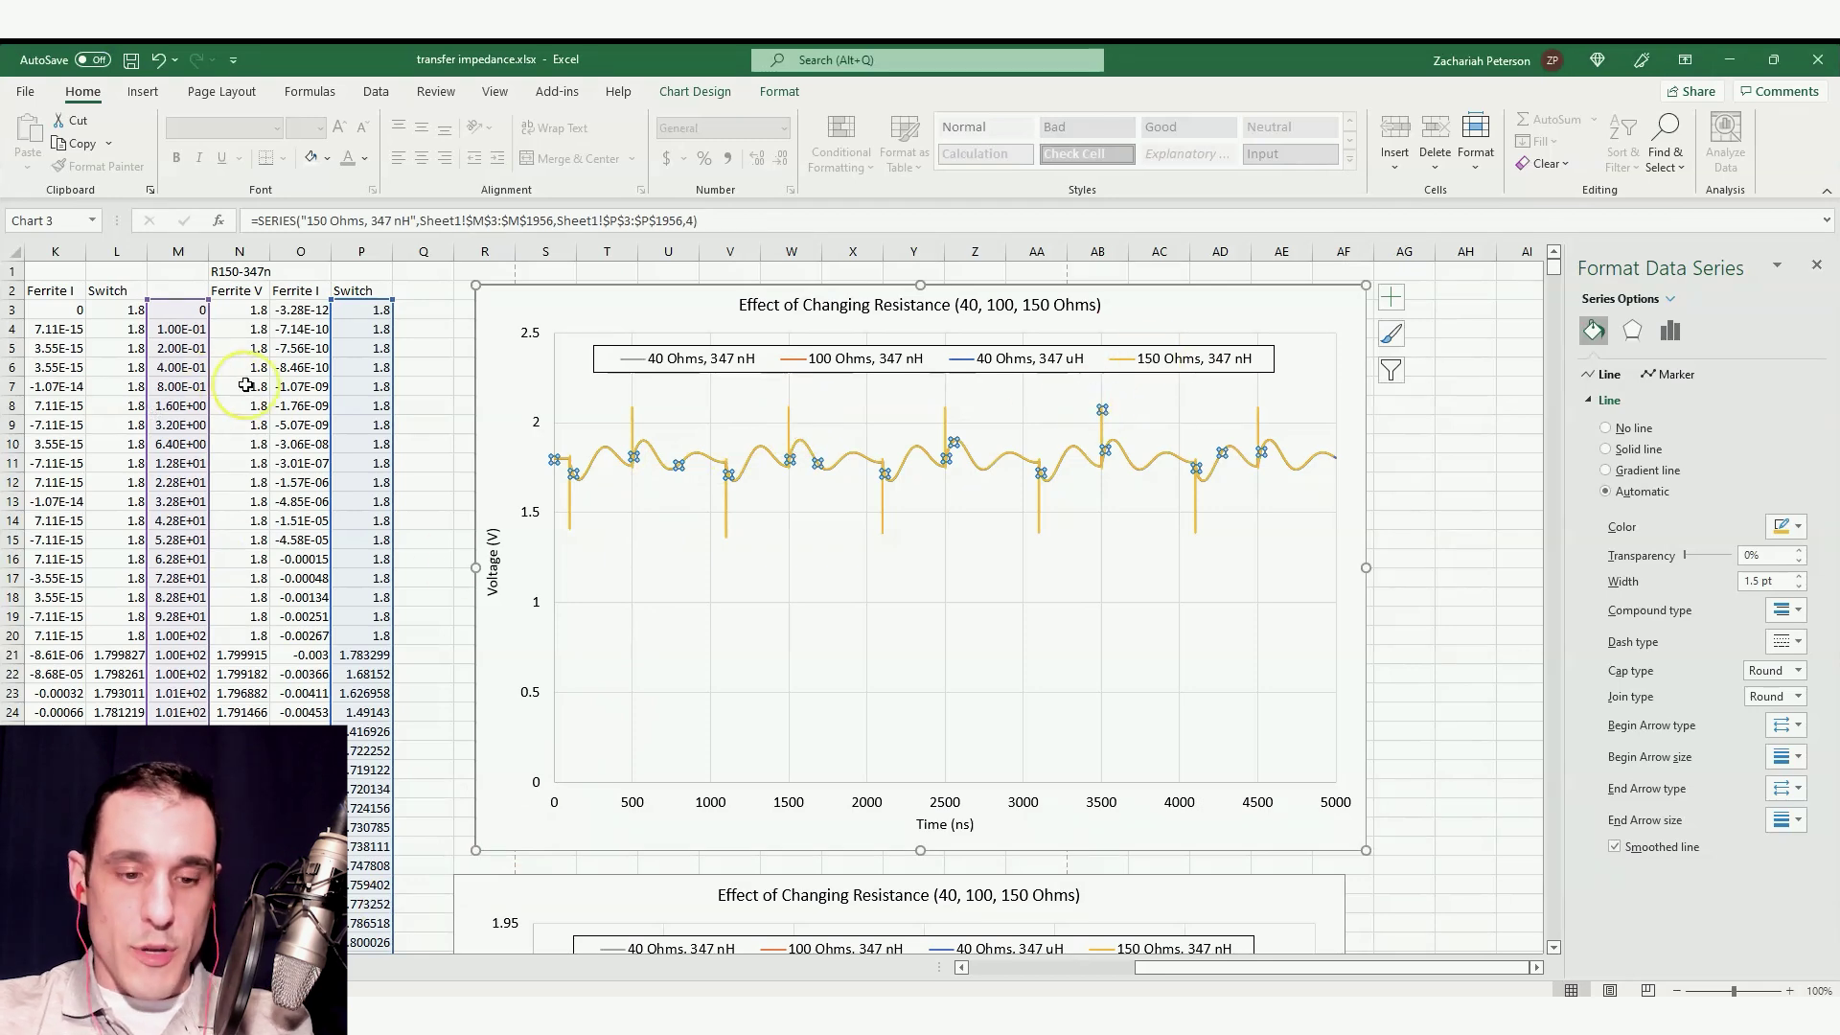
scroll(834, 595, down, 7)
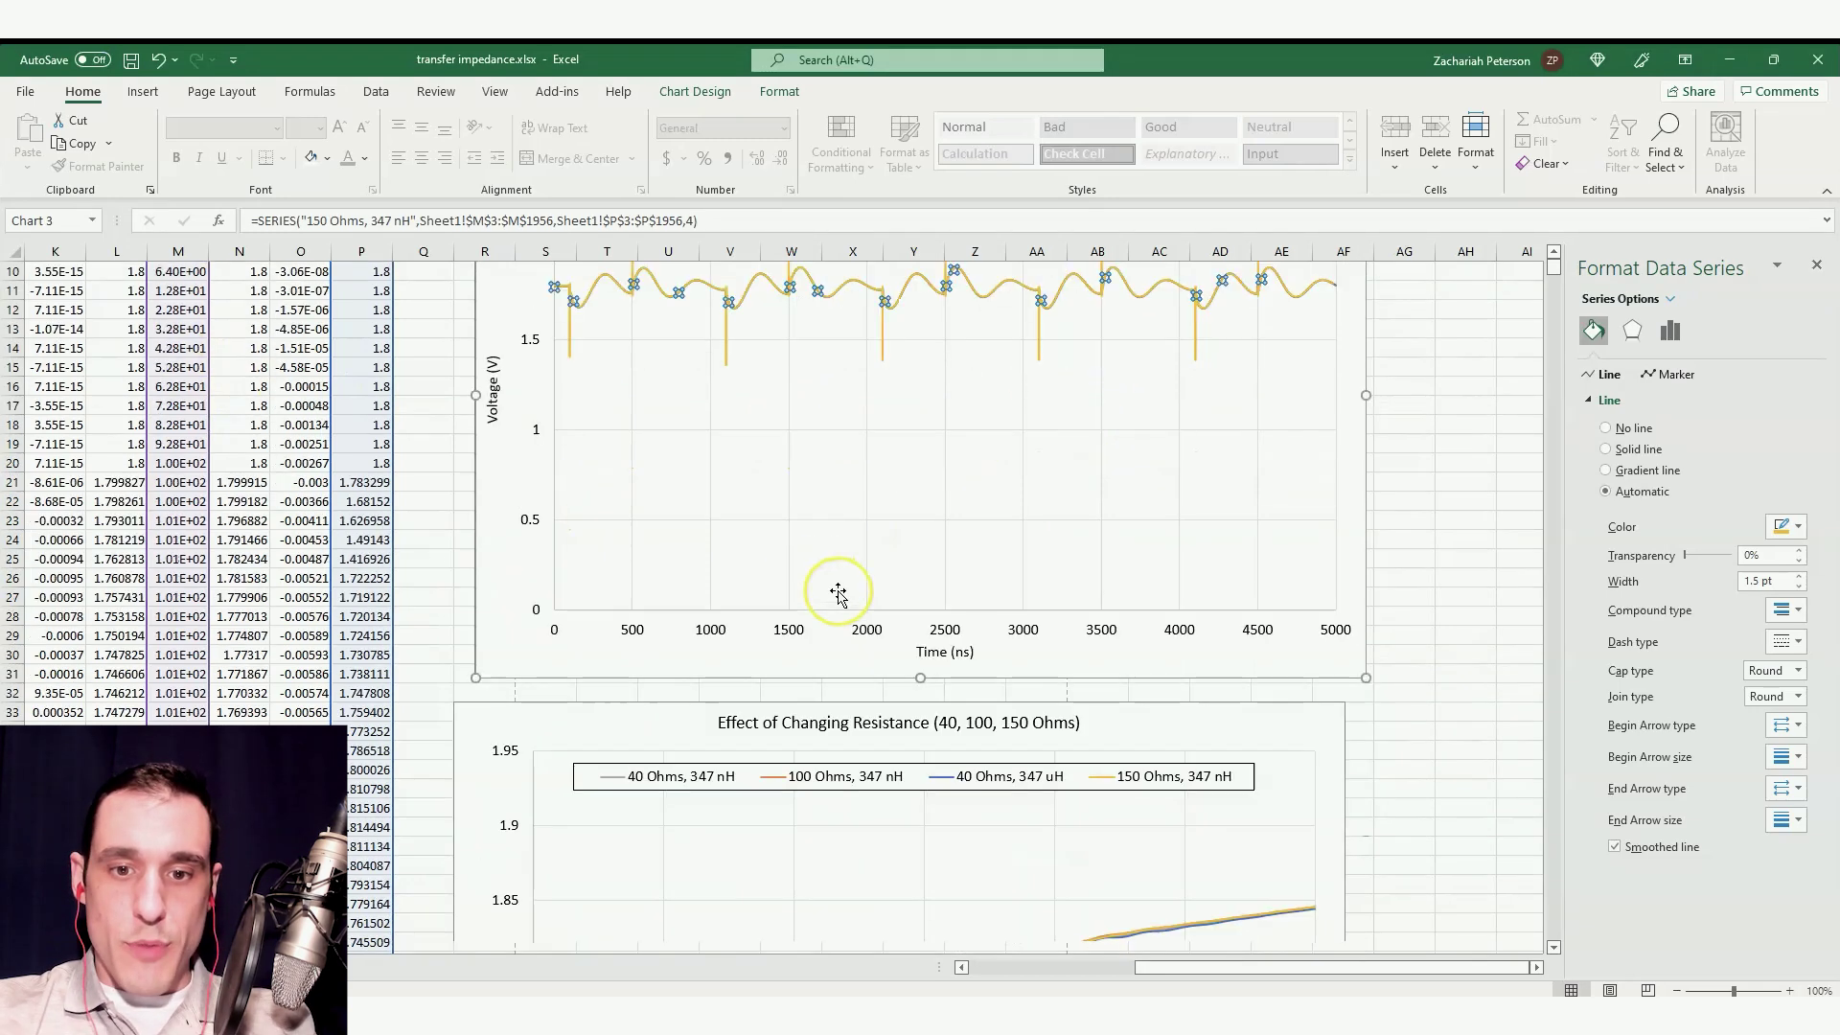
click(849, 770)
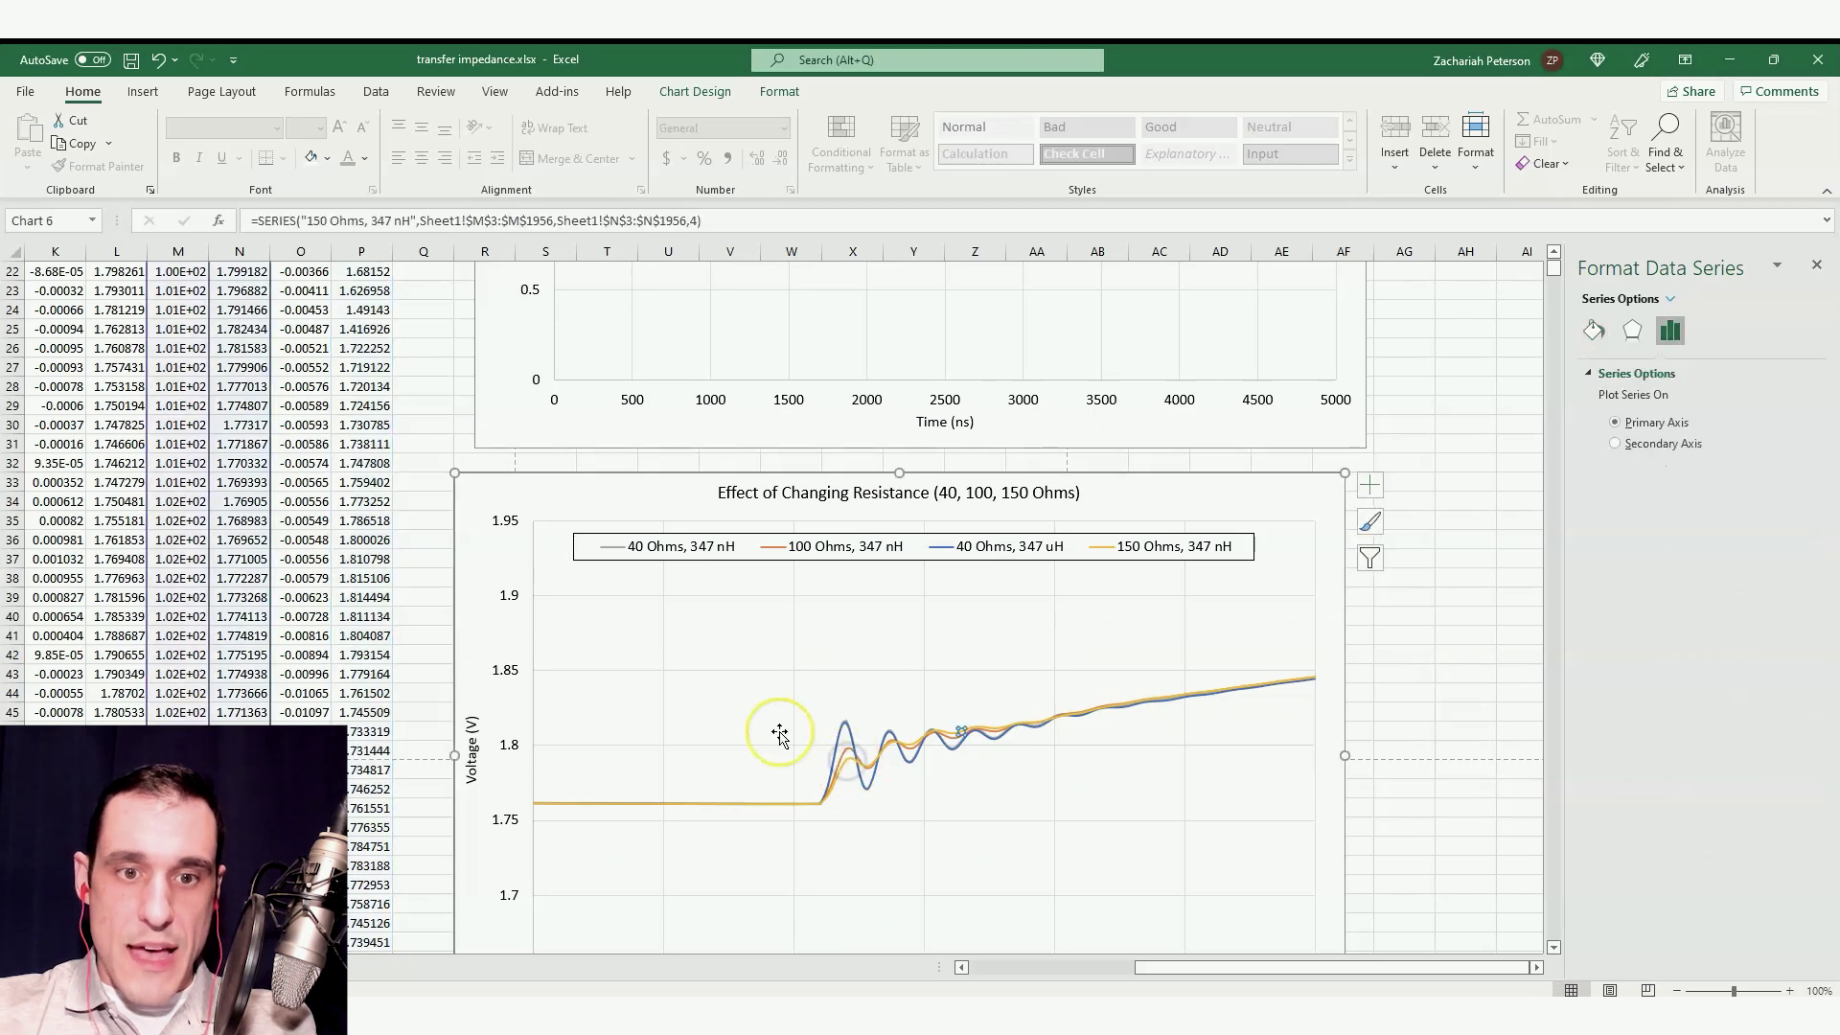
scroll(805, 738, up, 7)
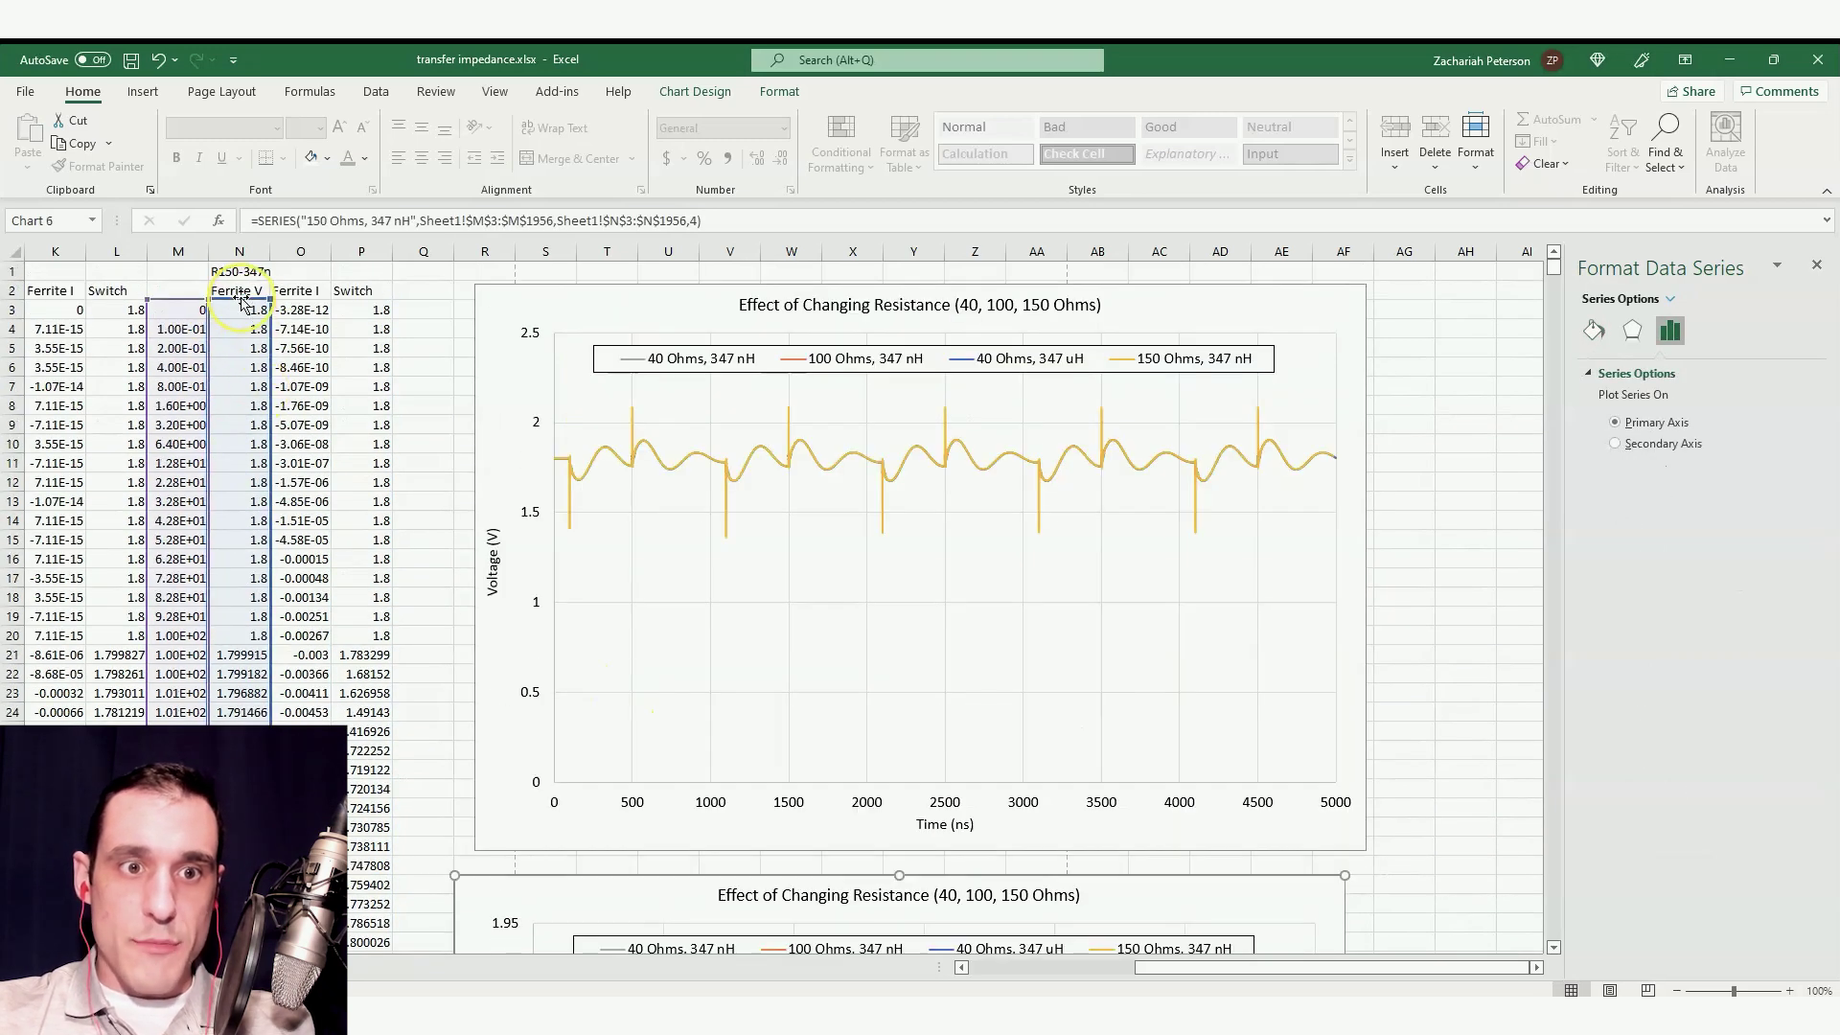
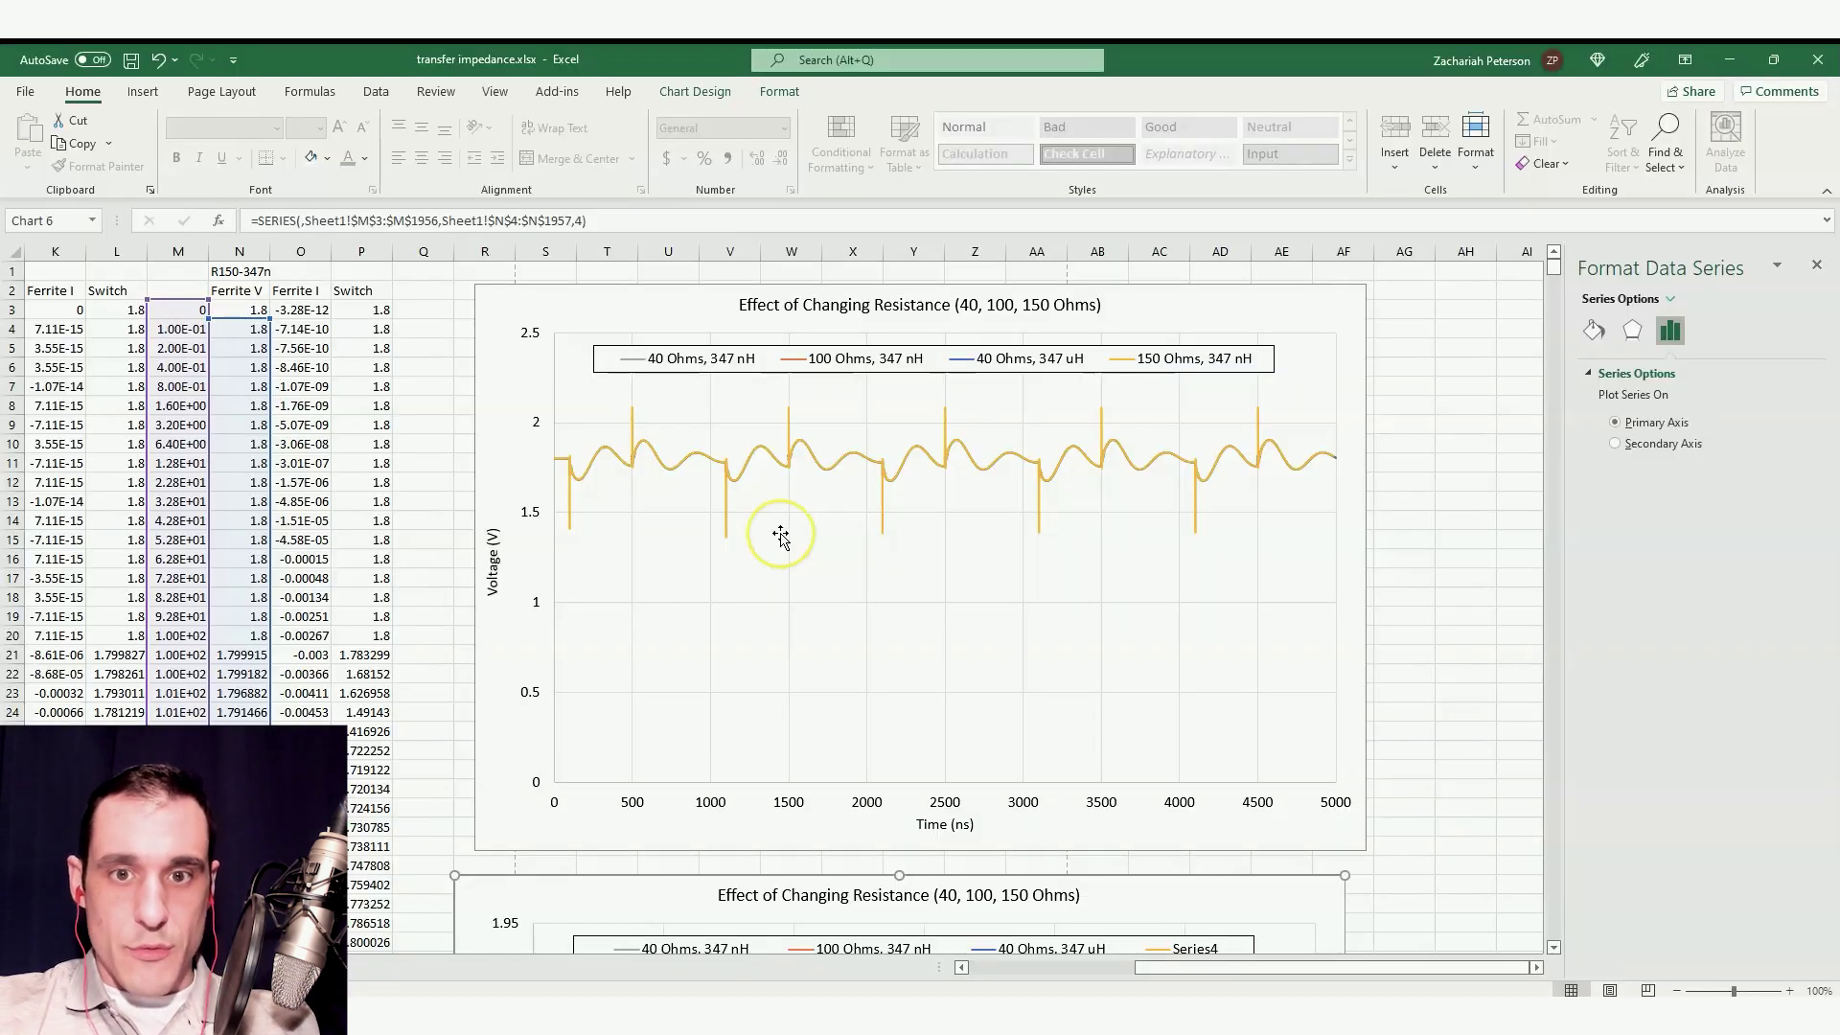
drag(252, 325, 257, 309)
click(634, 410)
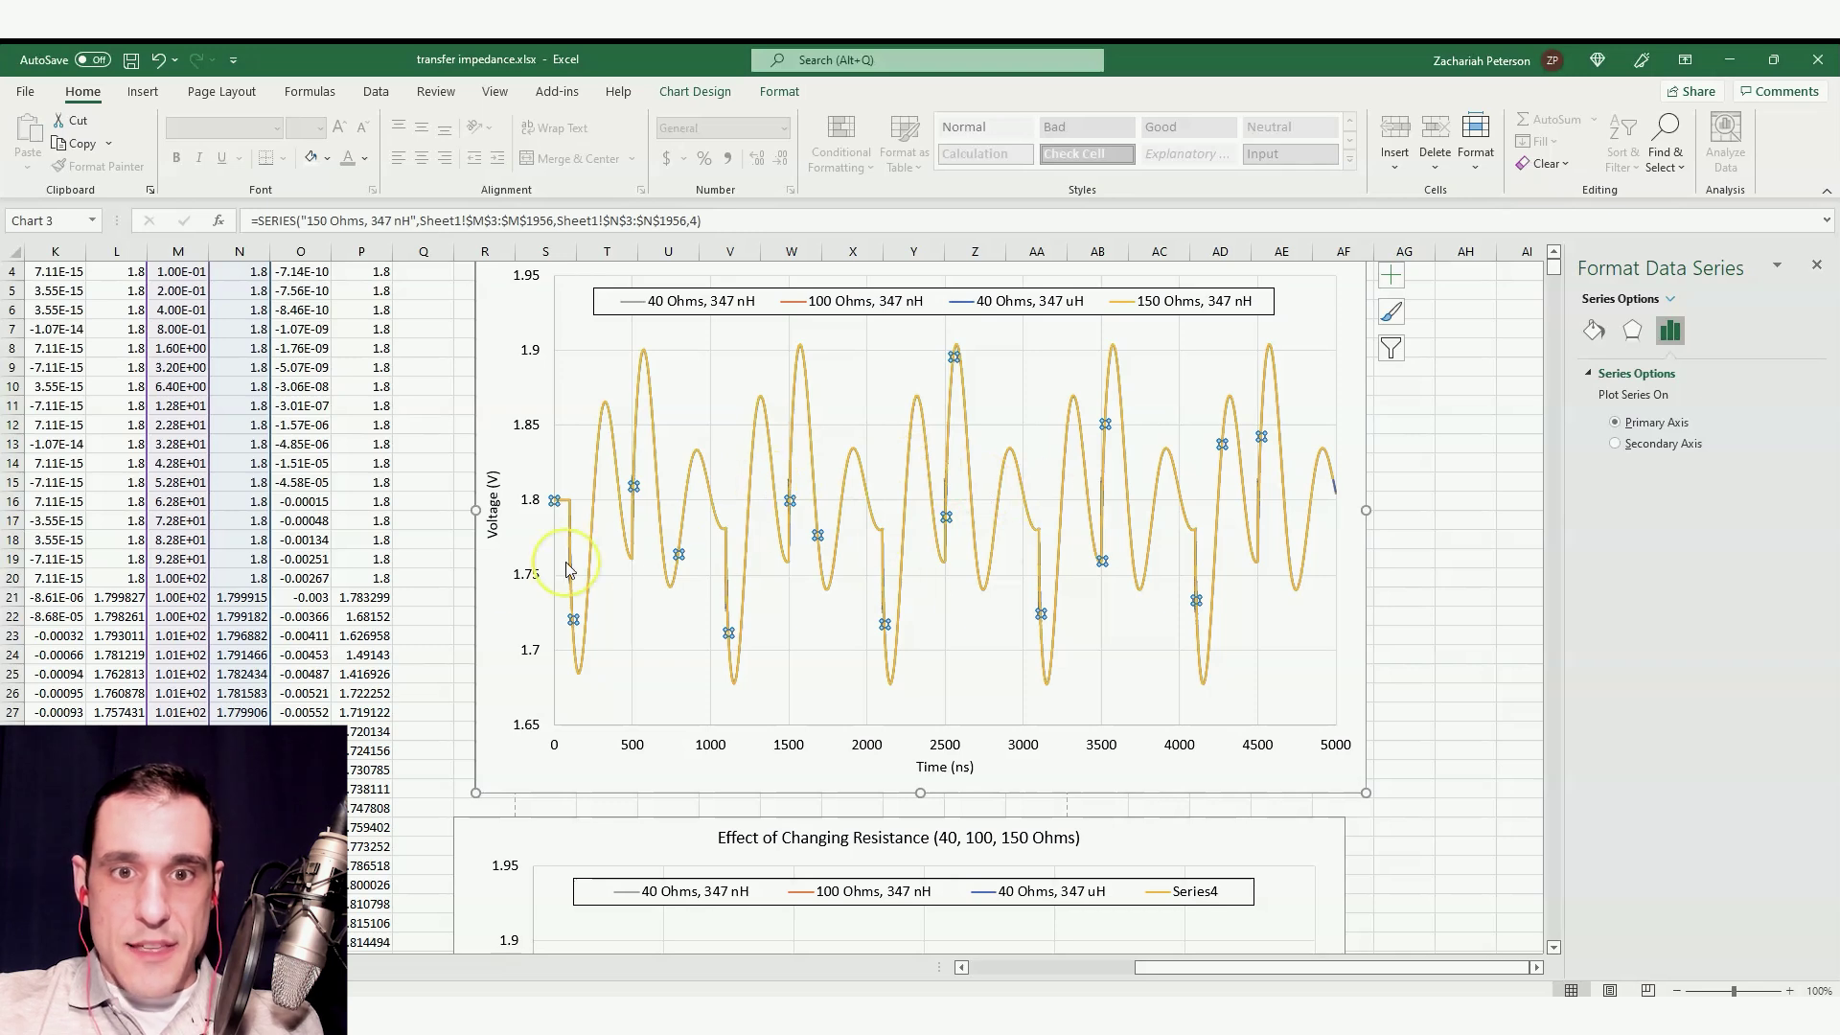
click(408, 520)
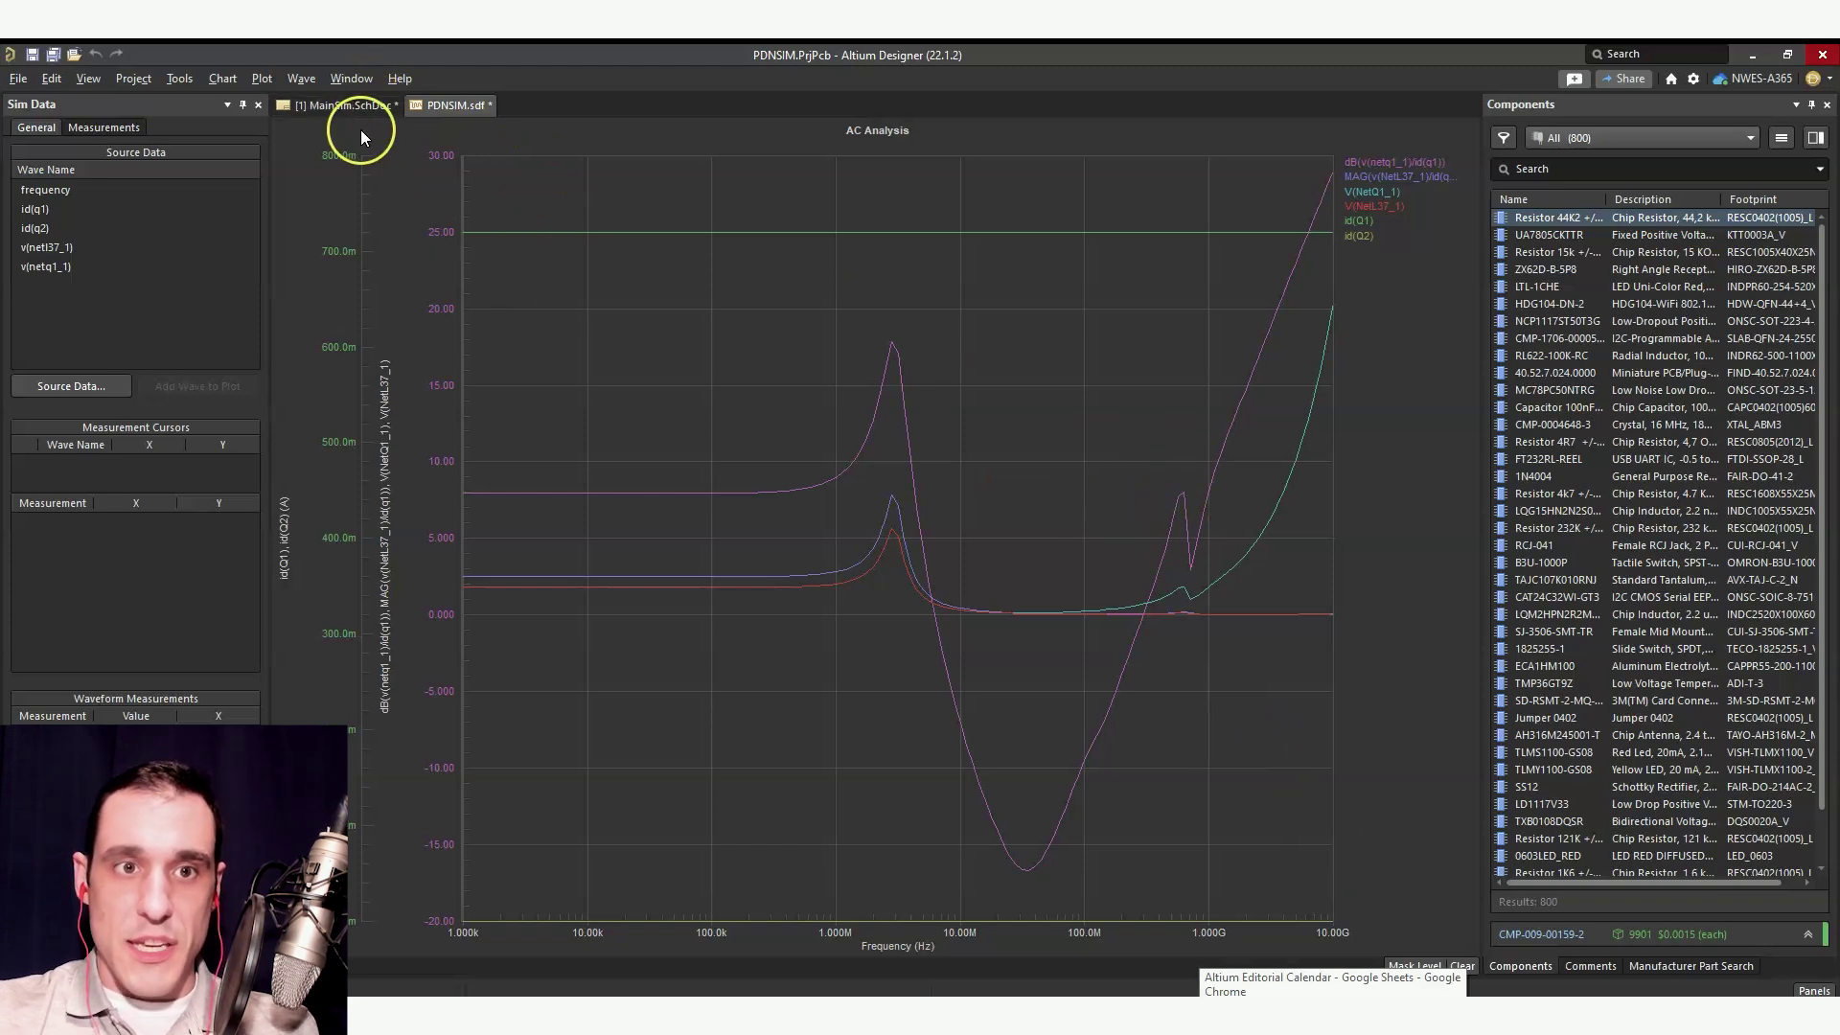
Step: Switch to Altium Designer and compare the ferrite bead circuit in MainSim.SchDoc with the AC Analysis plot in PDNSIM.sdf
click(335, 107)
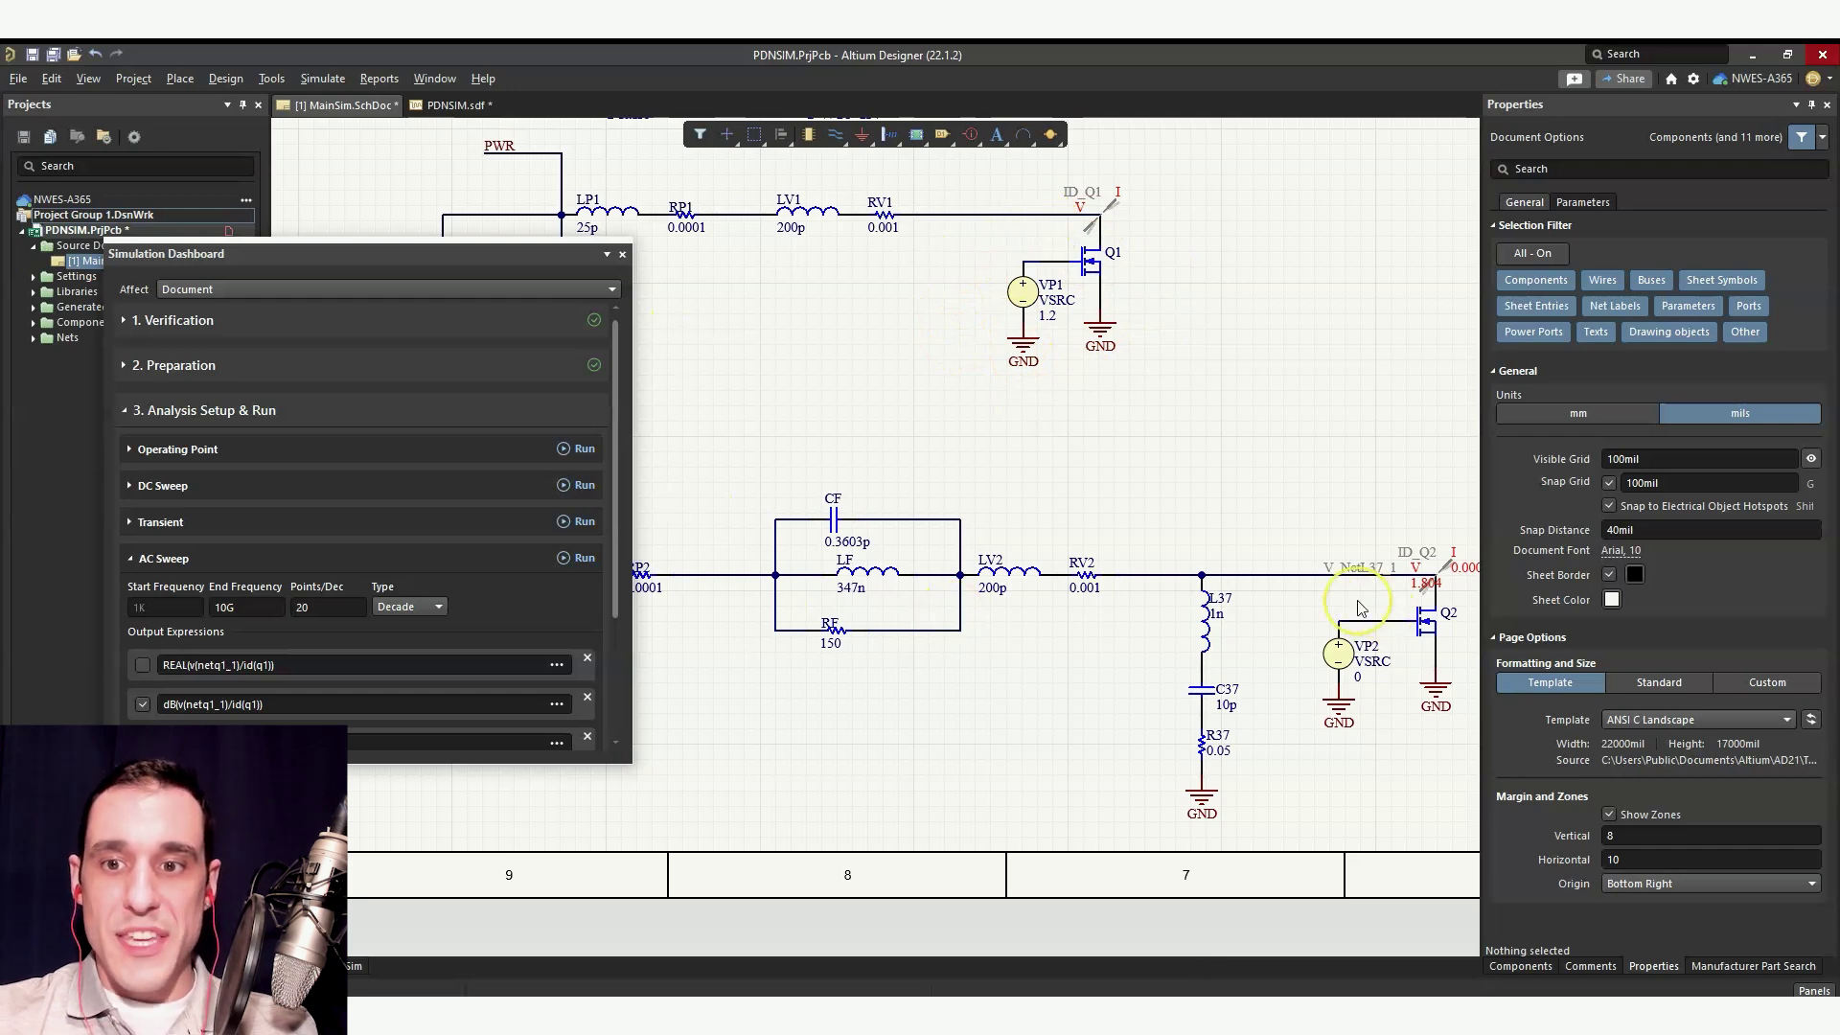
click(433, 106)
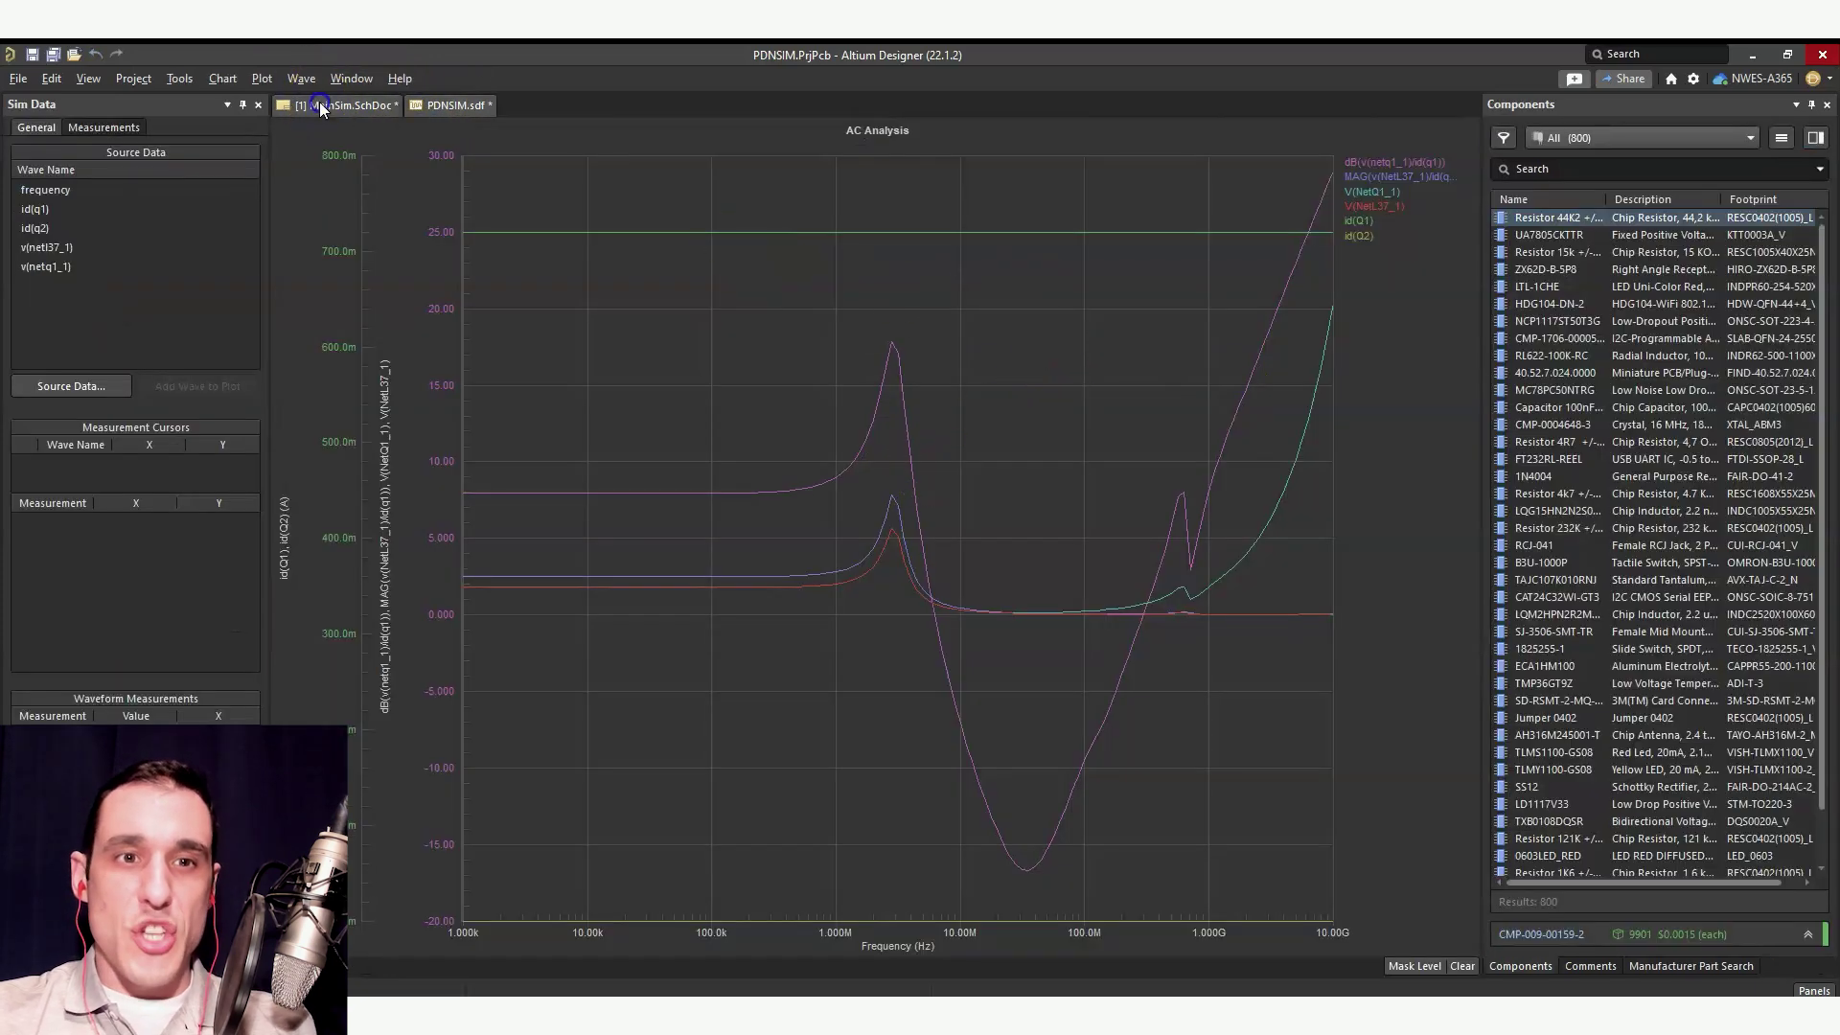
click(326, 103)
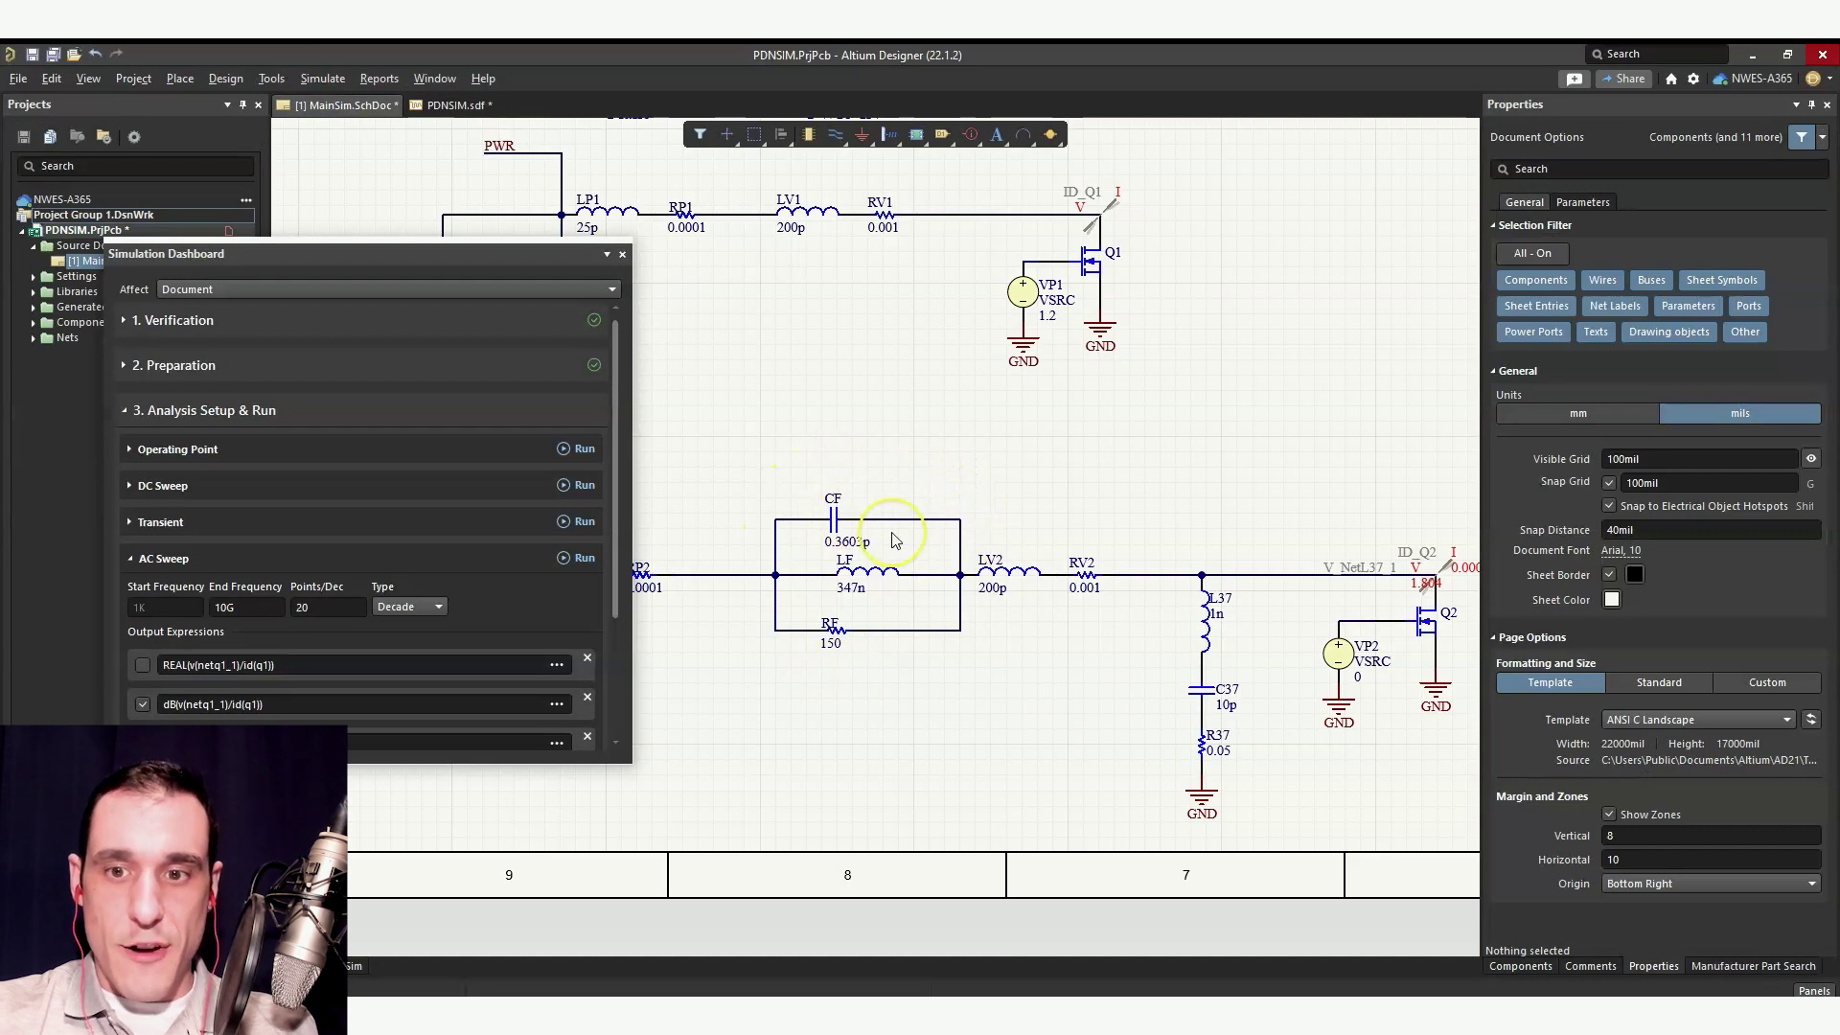
drag(903, 766, 843, 759)
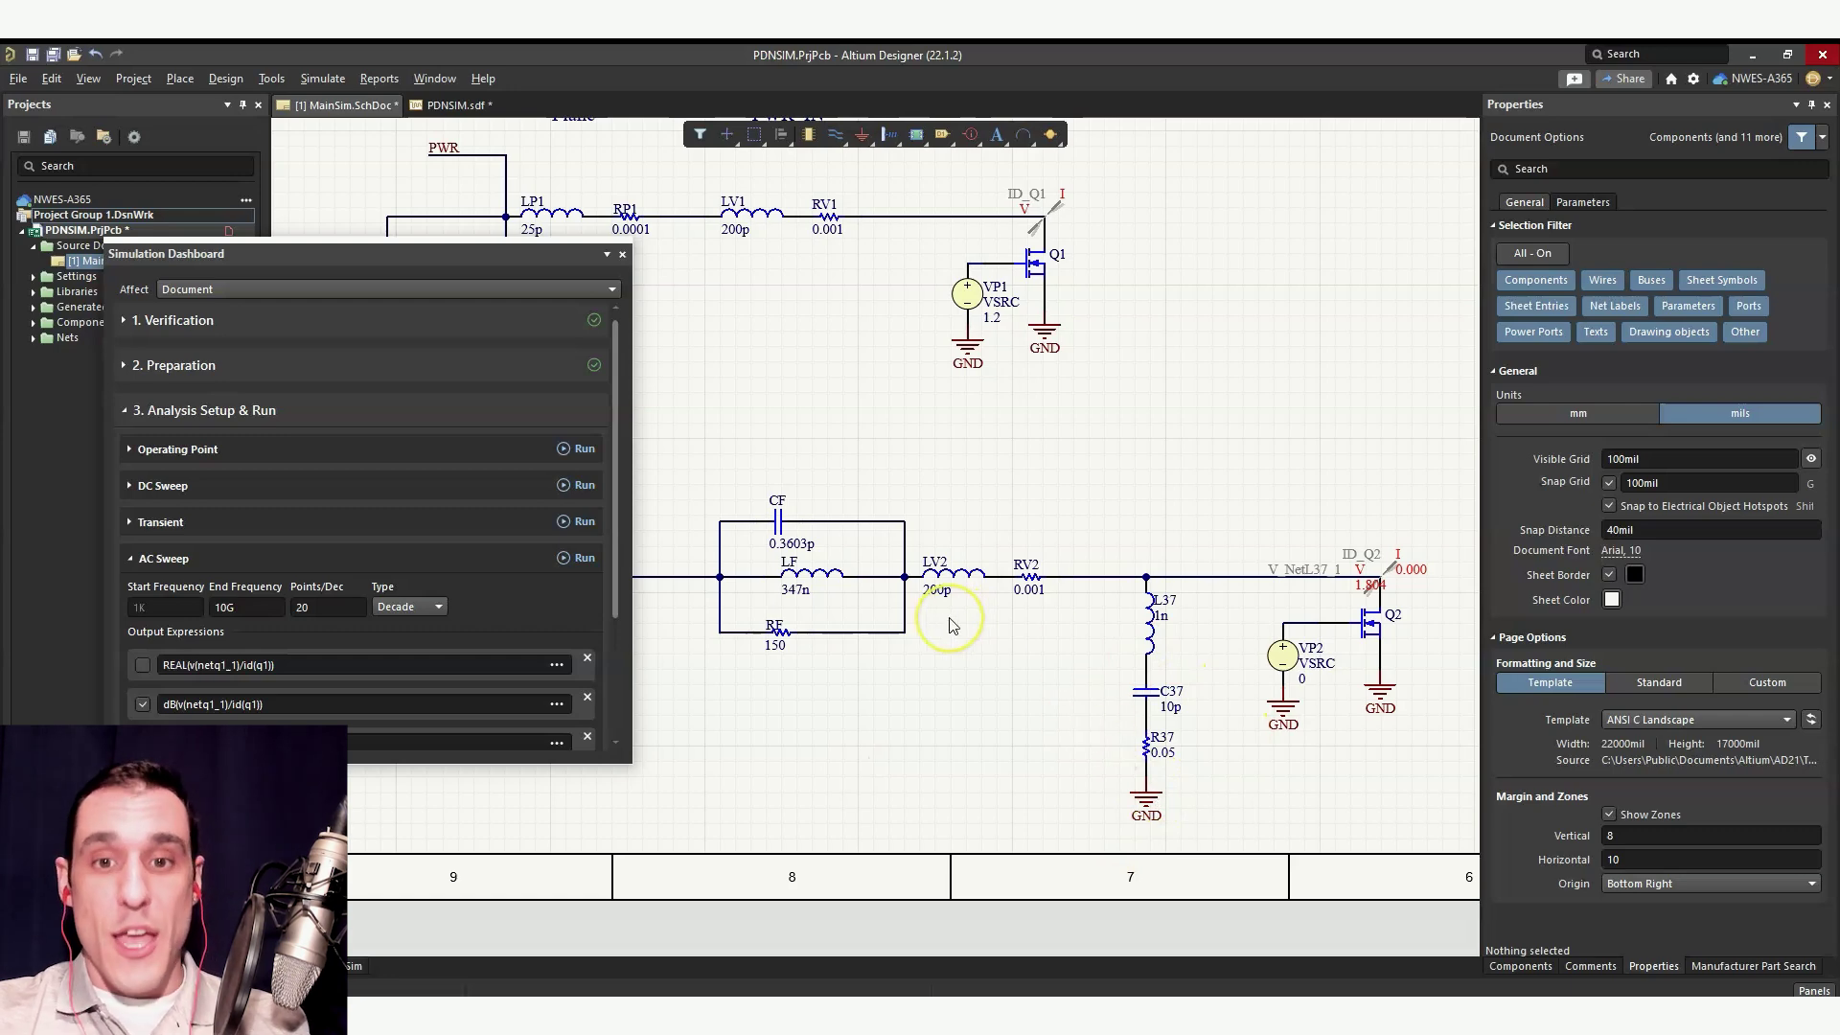
click(454, 105)
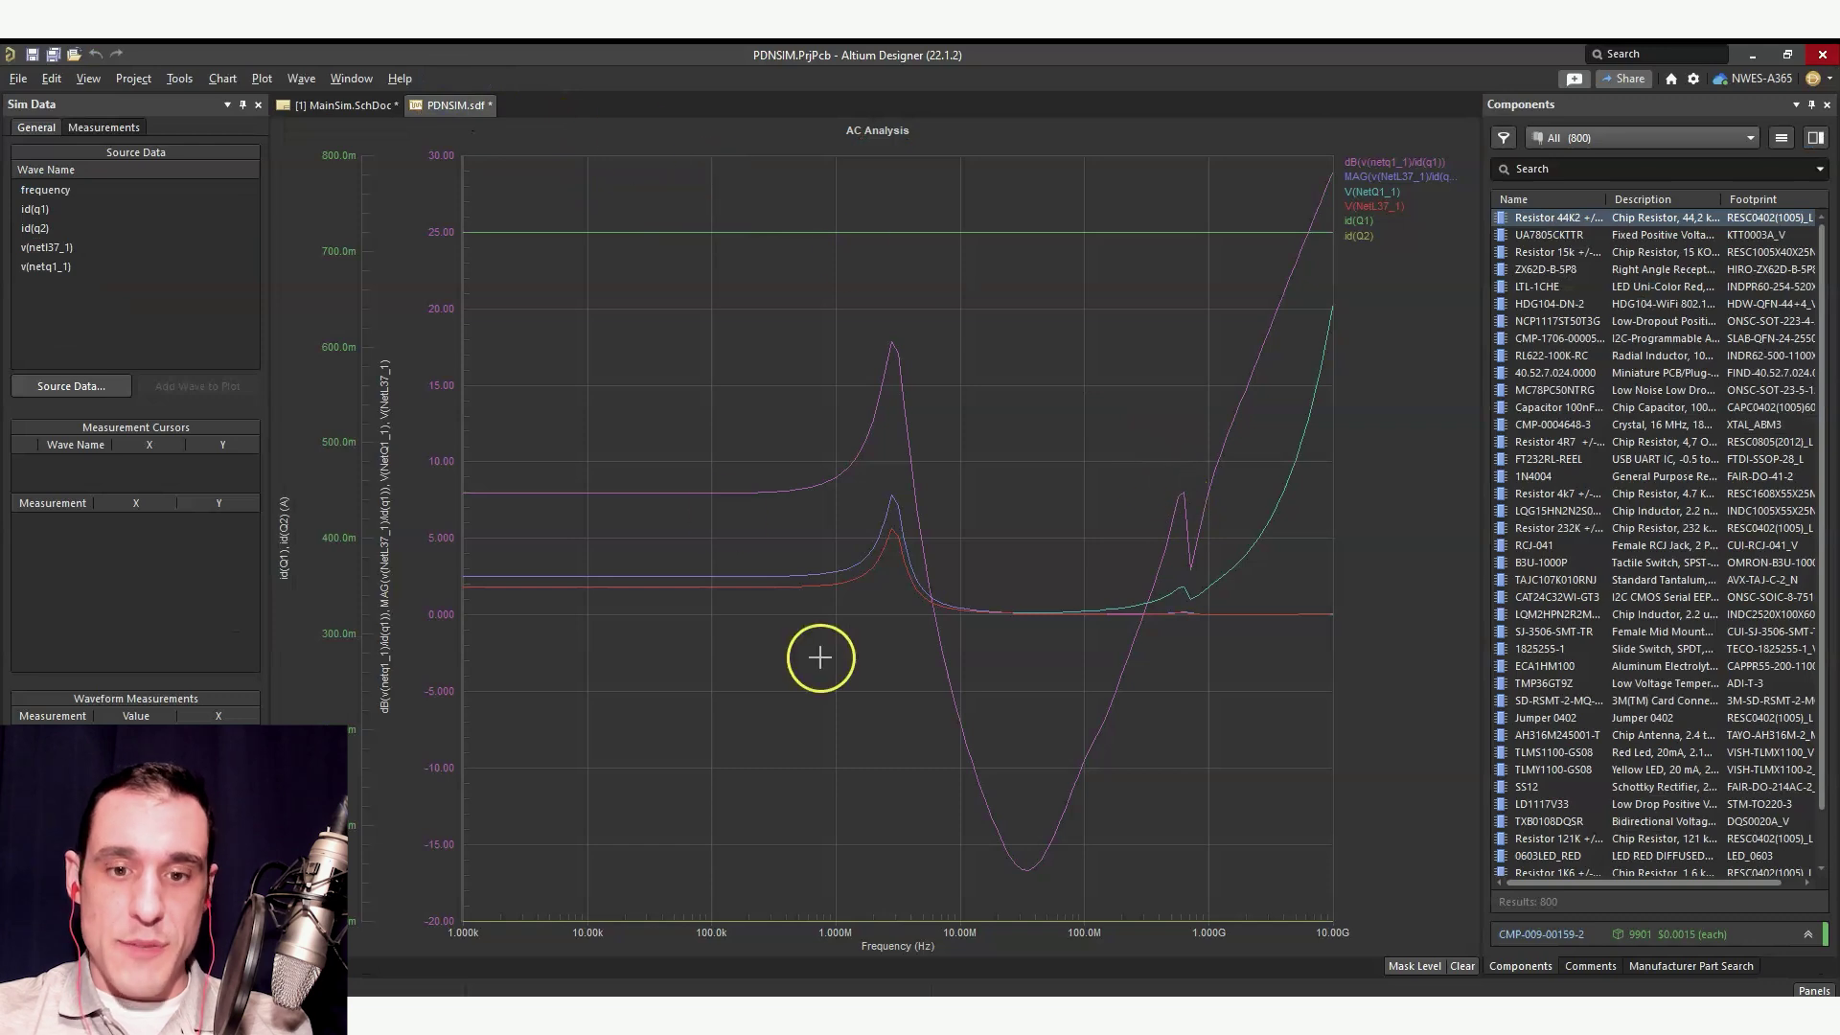
click(382, 112)
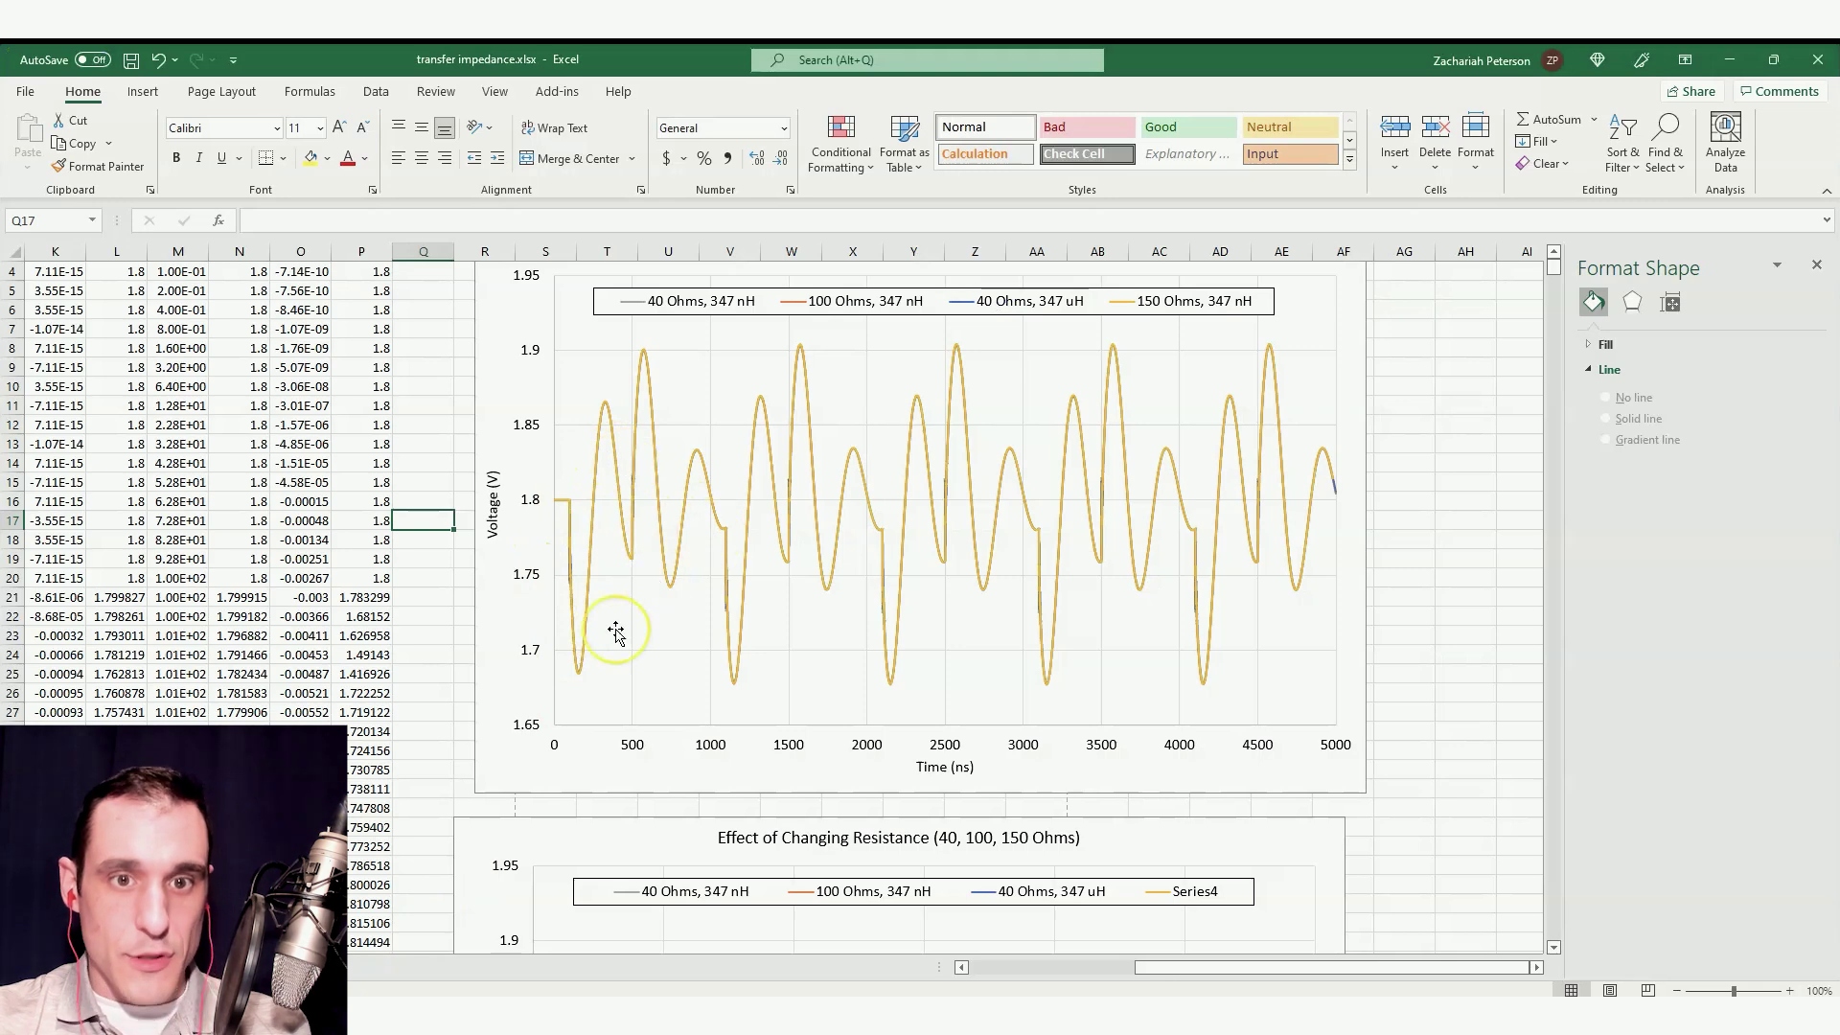
Step: Switch to Excel and inspect the ringing of the 150 Ohms, 347 nH curve in the first chart, reading a data point
scroll(749, 602, down, 3)
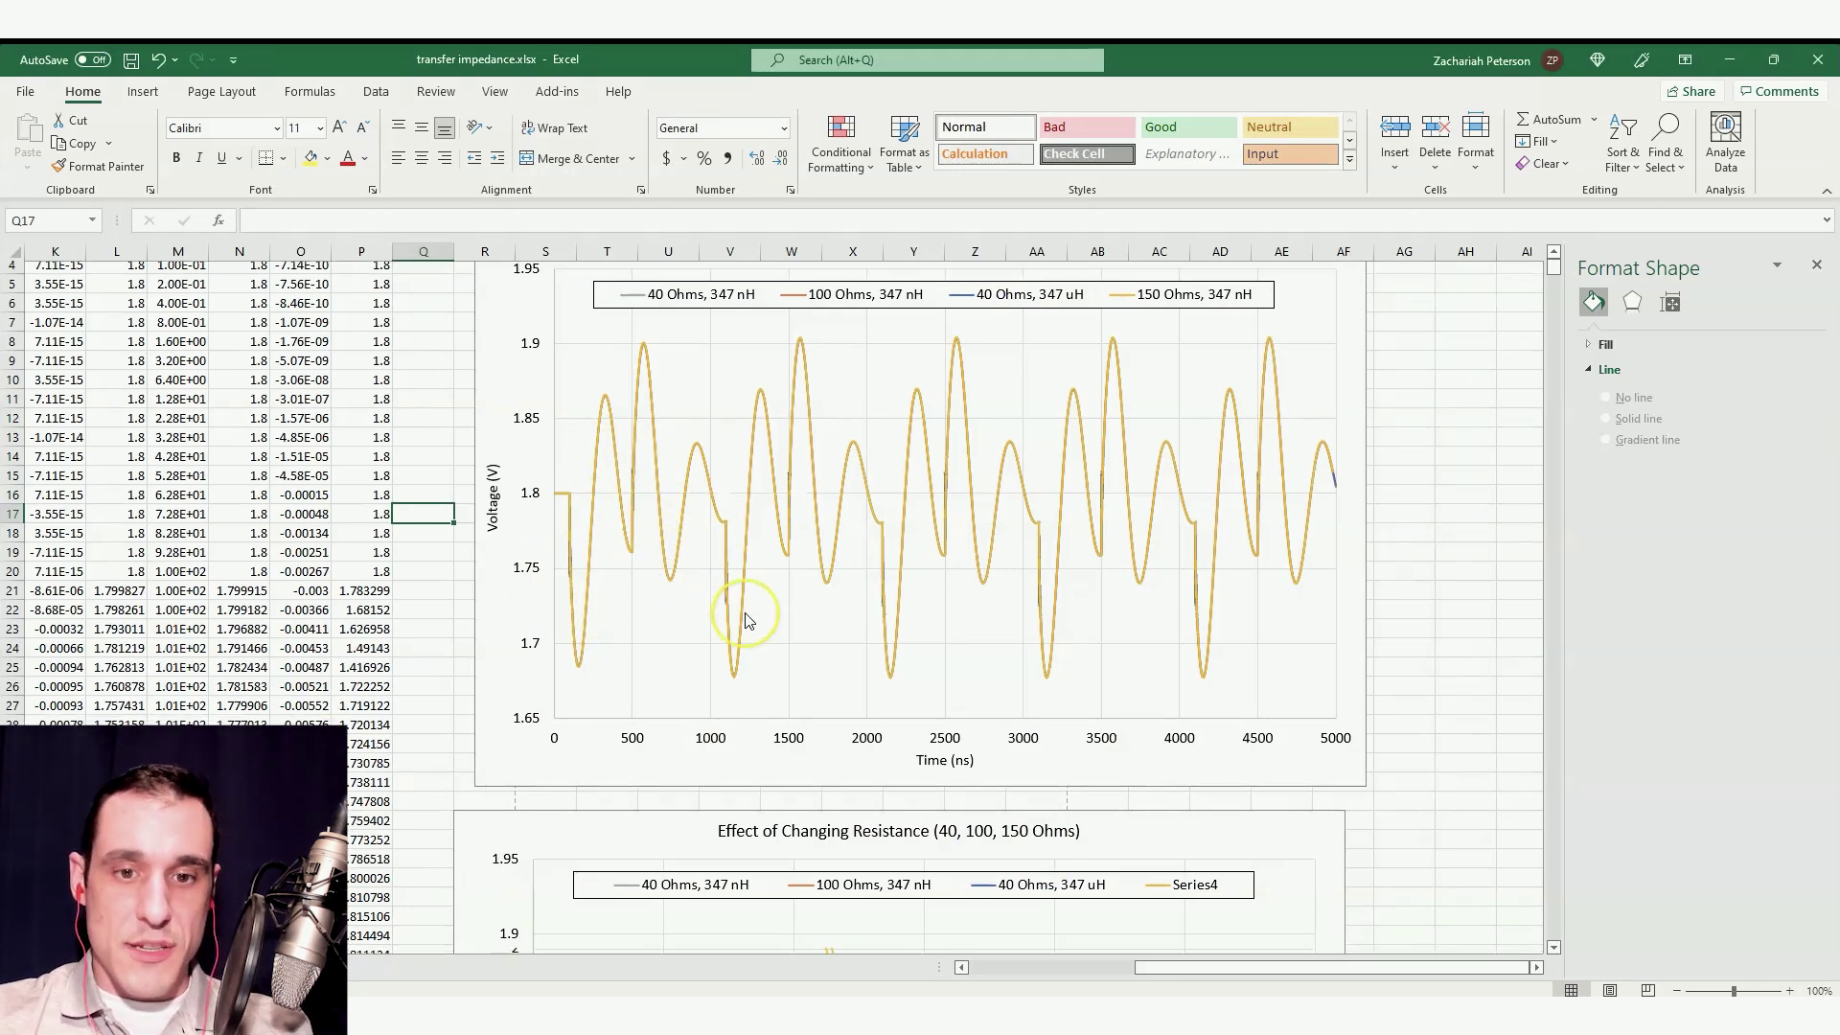
scroll(749, 601, up, 3)
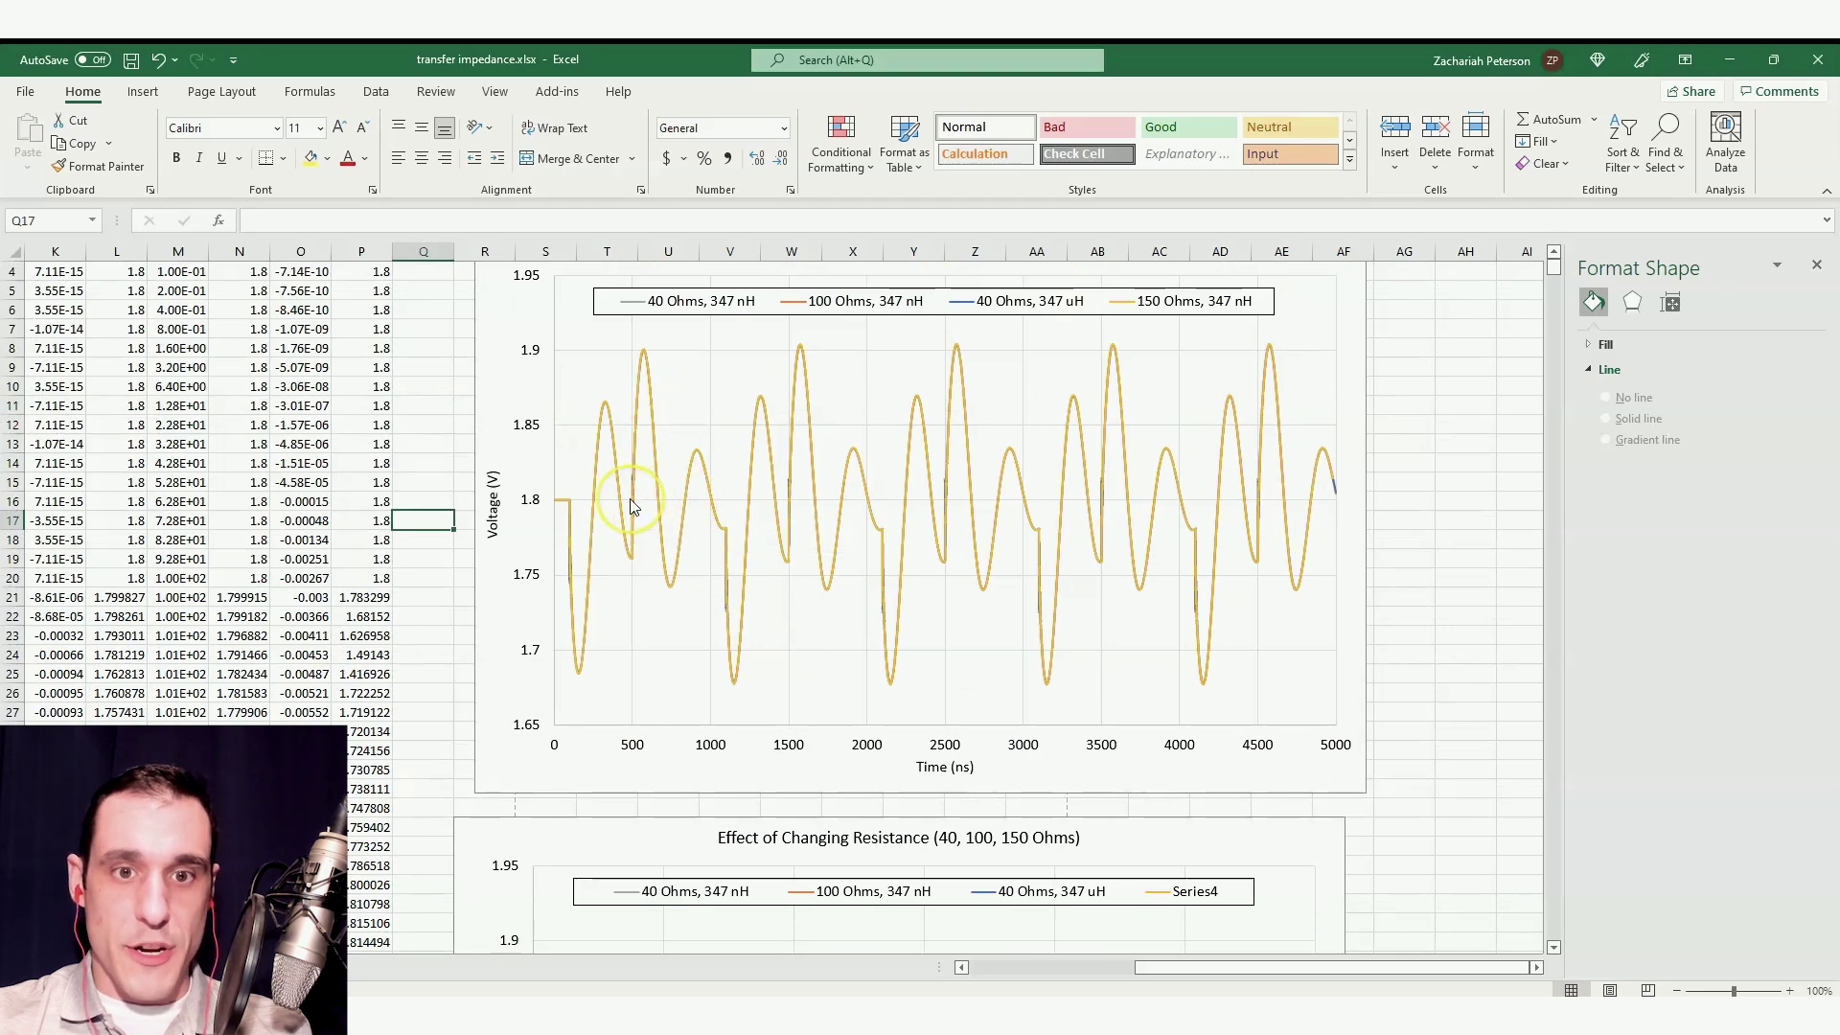
mouse_move(632, 504)
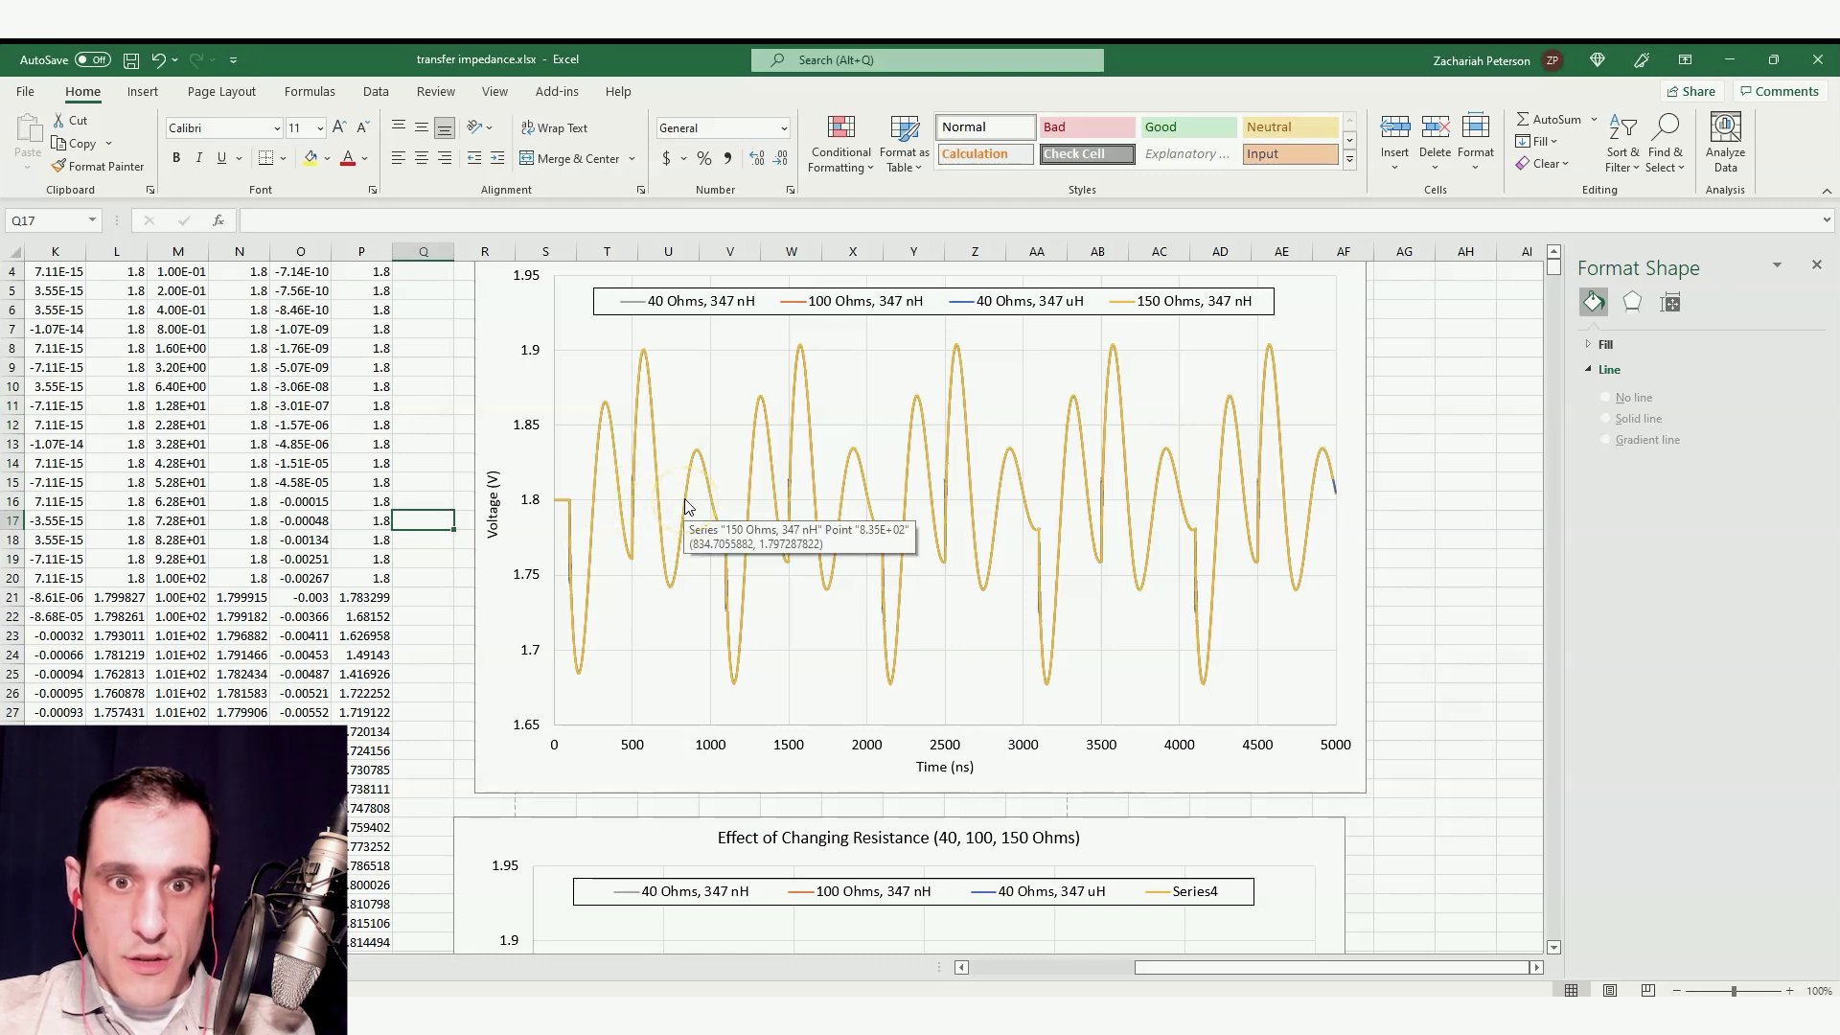
Step: Open the Calculator and convert the 334 ns ringing period to a frequency by computing 1/334 × 1e9
click(525, 987)
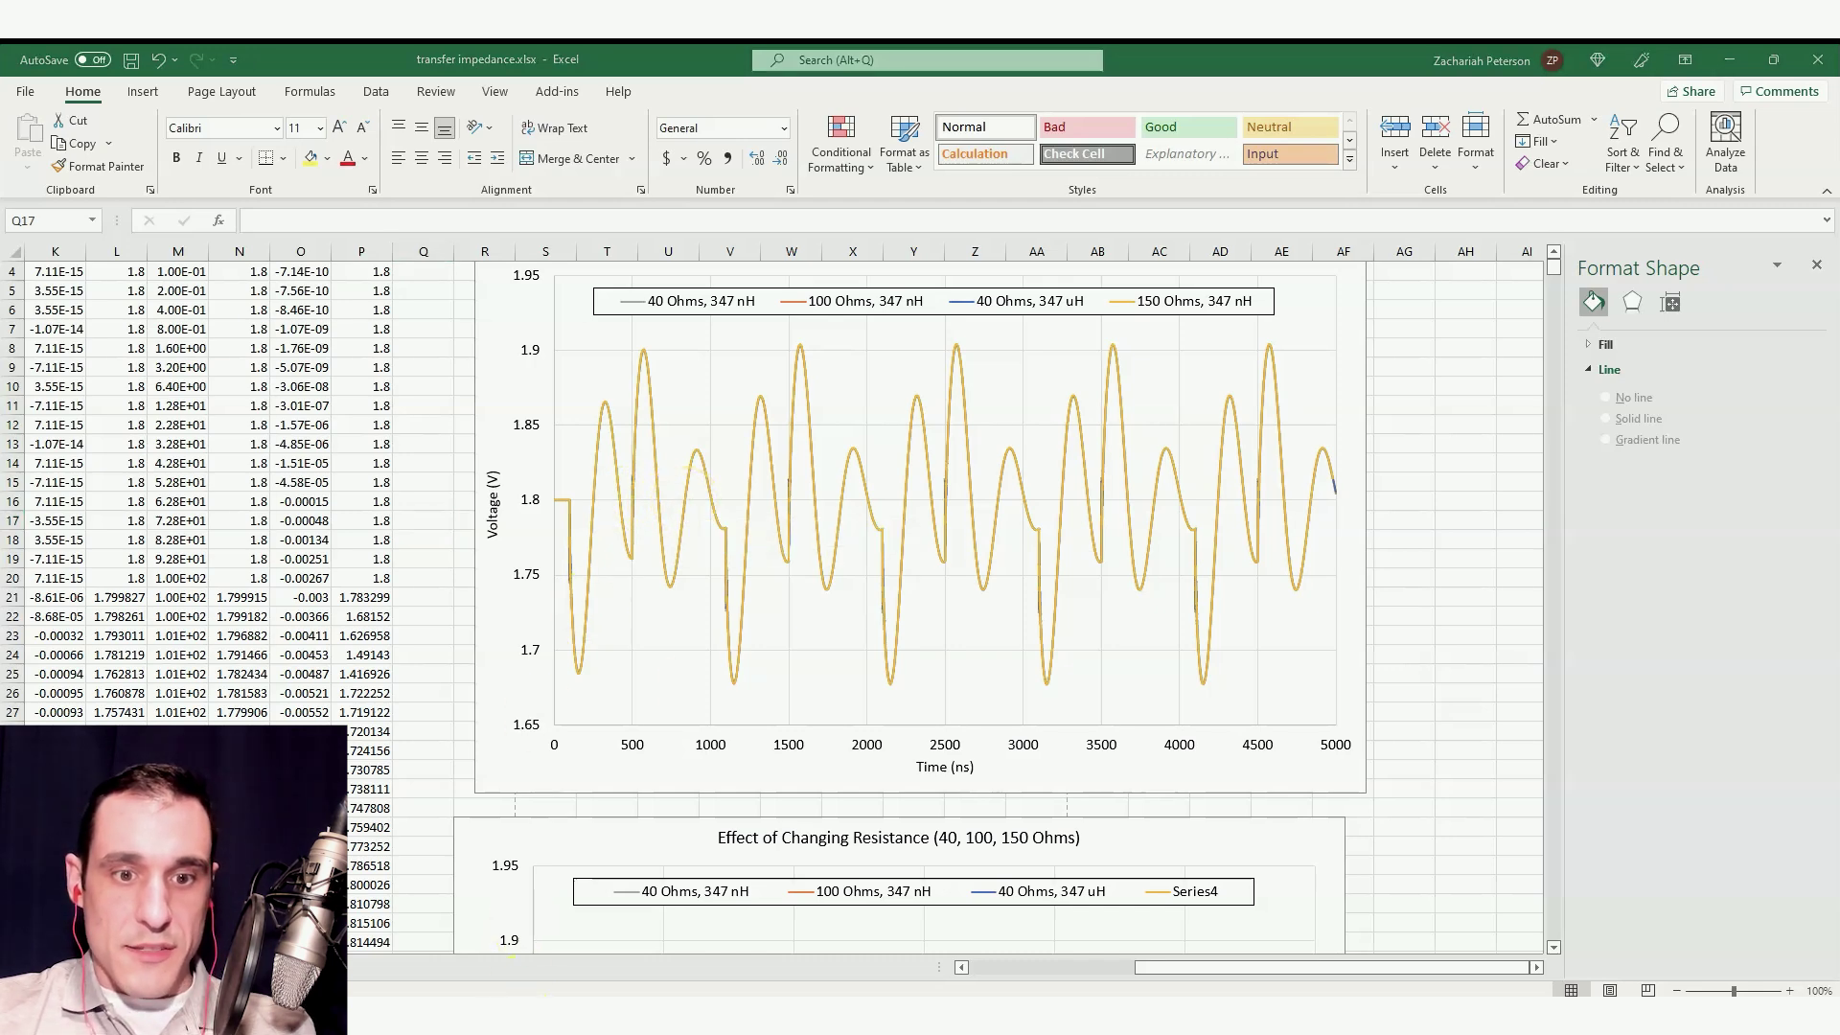
text(1/)
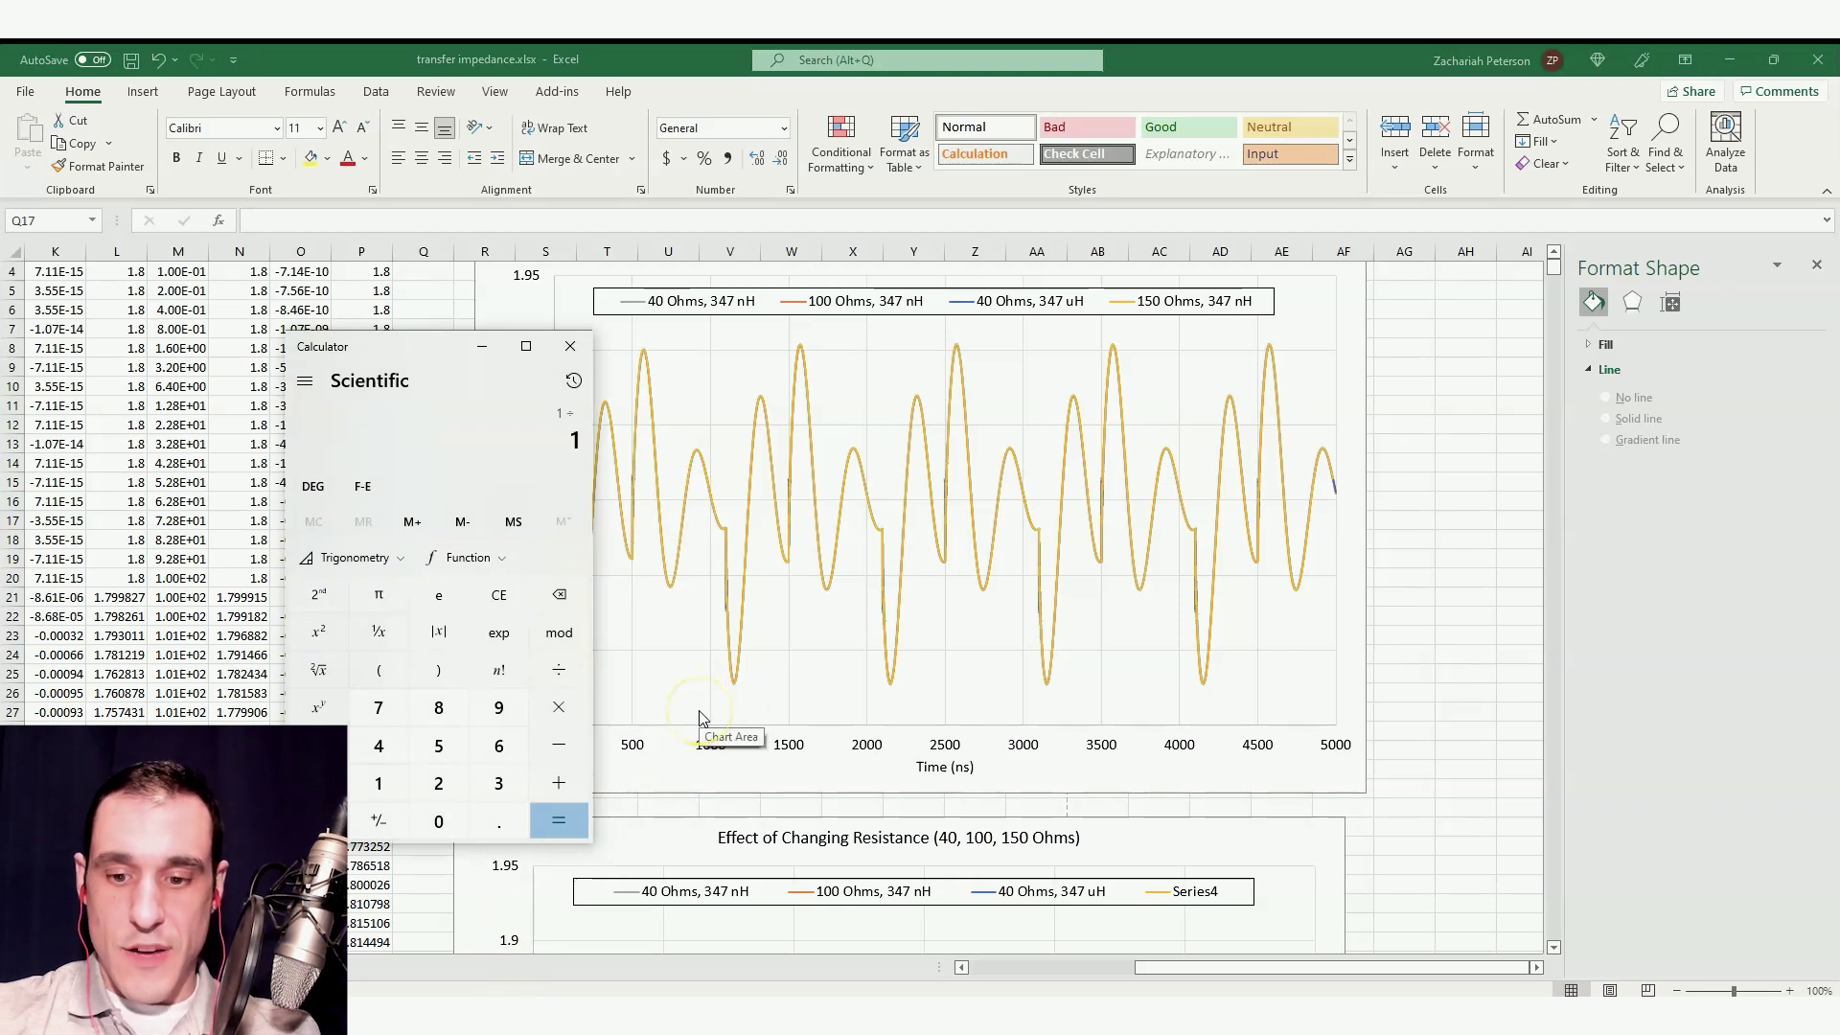
text(3)
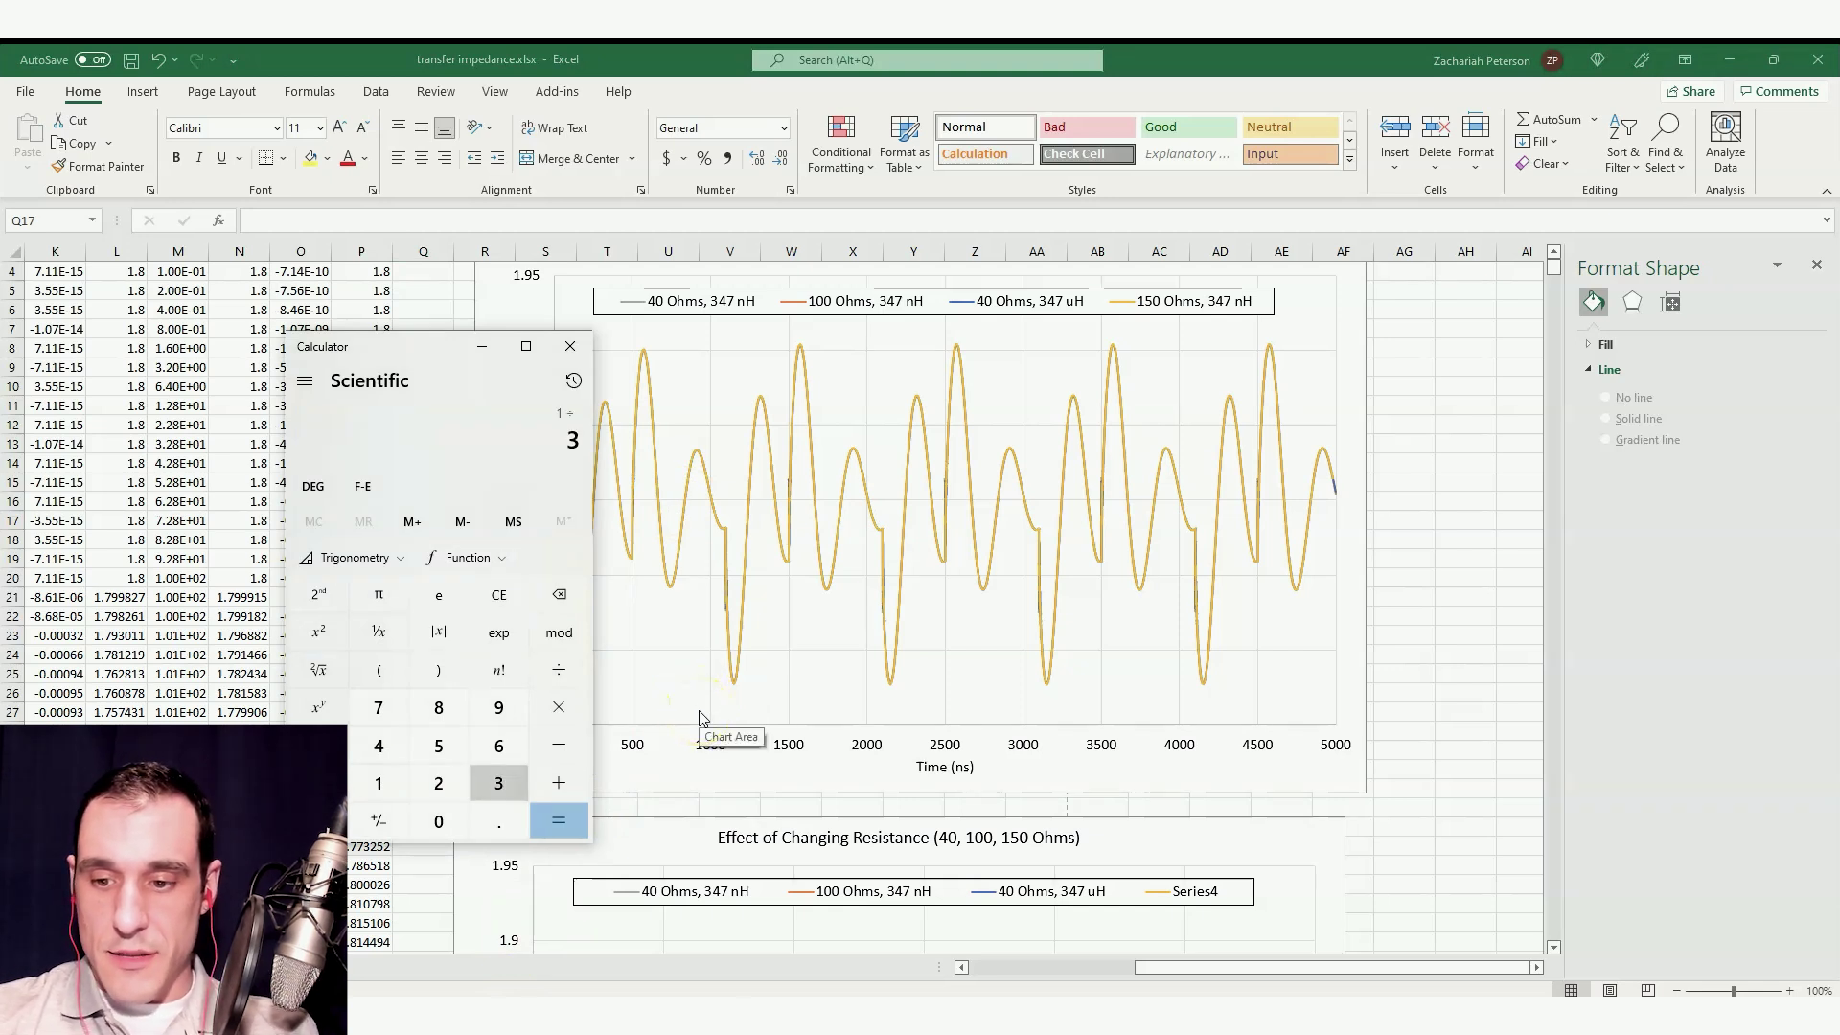
text(34*1e)
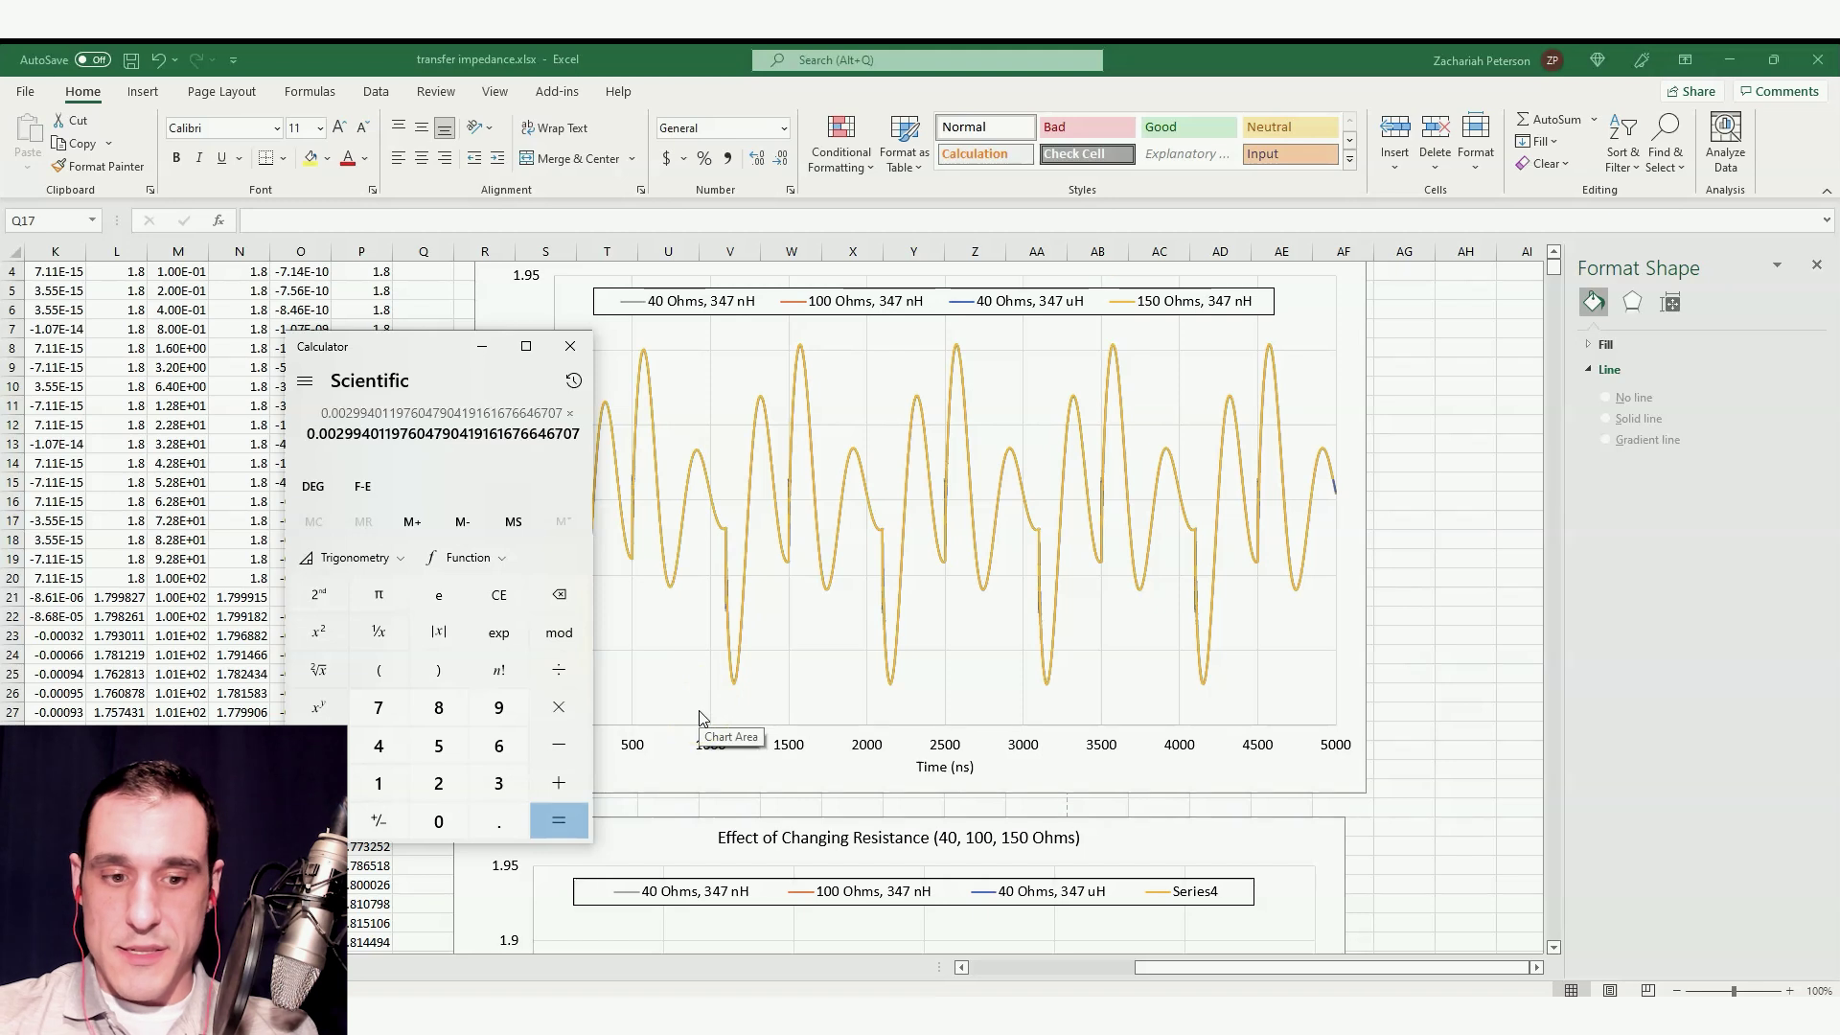
text(9)
key(Return)
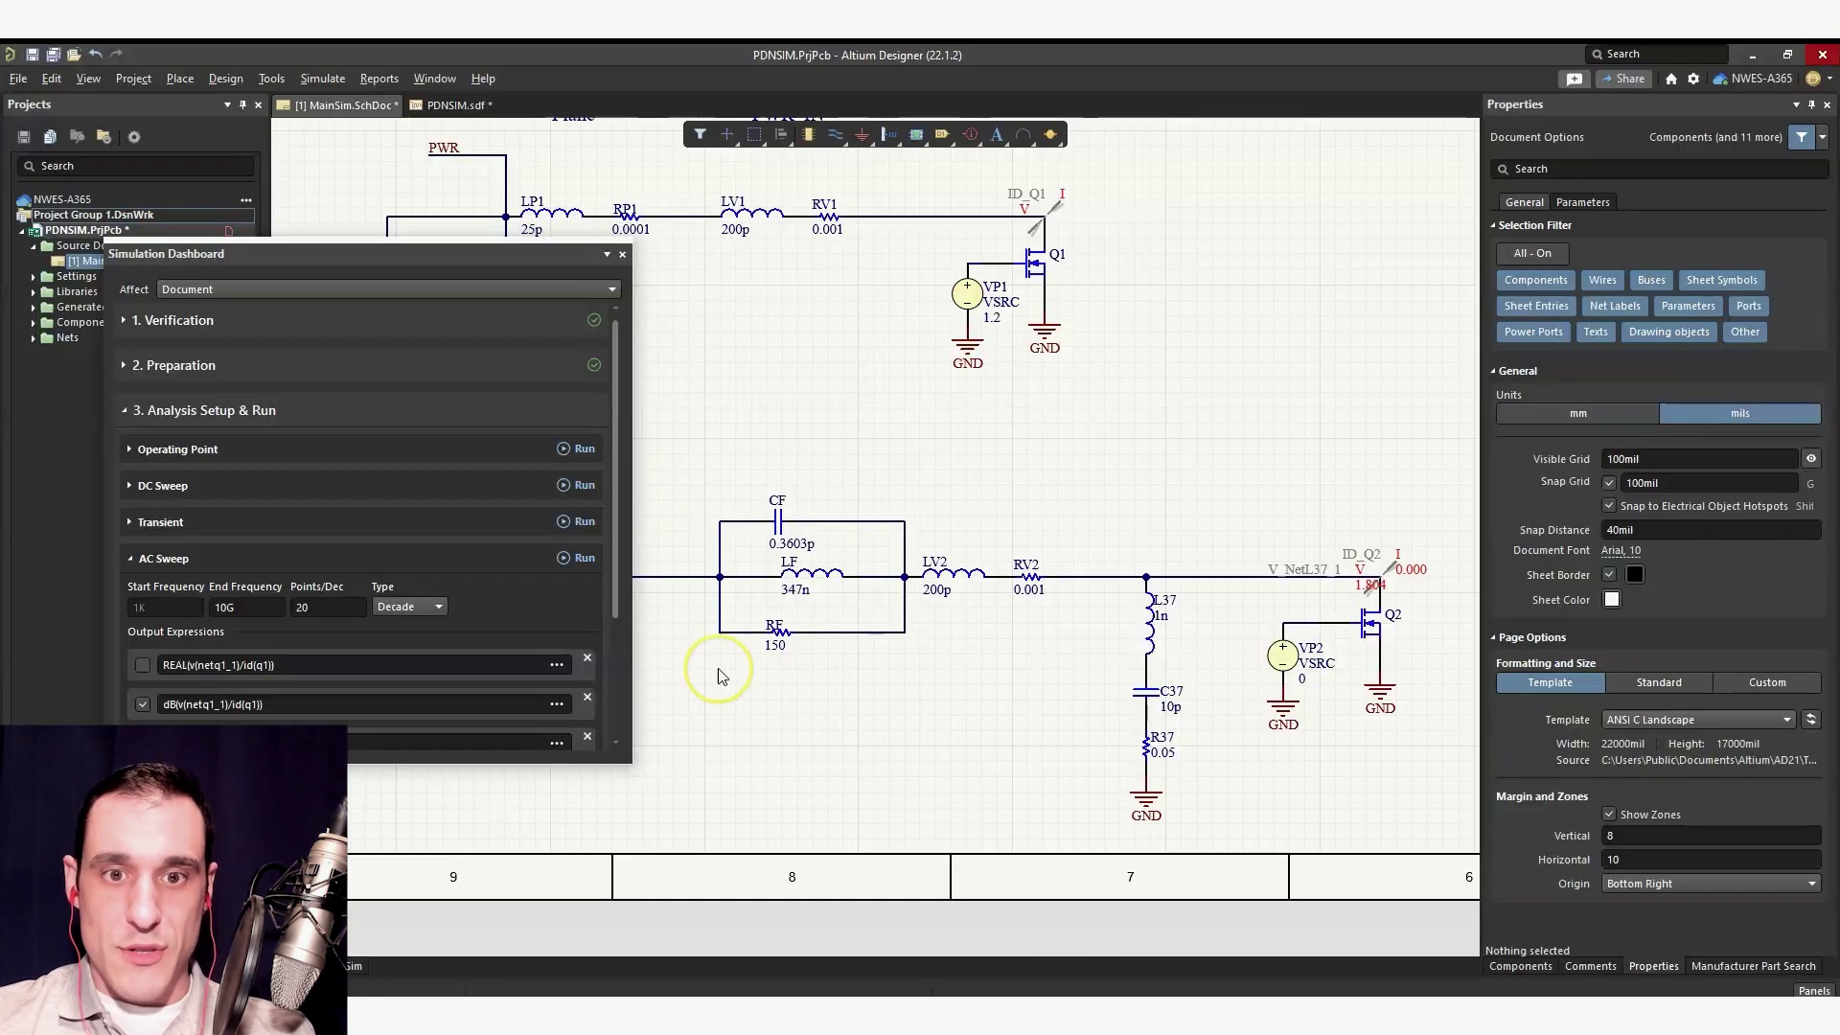
Step: Compare Altium's AC Analysis plot in PDNSIM.sdf with the BLM18PG121SN1 impedance-frequency graph in the browser datasheet
click(454, 105)
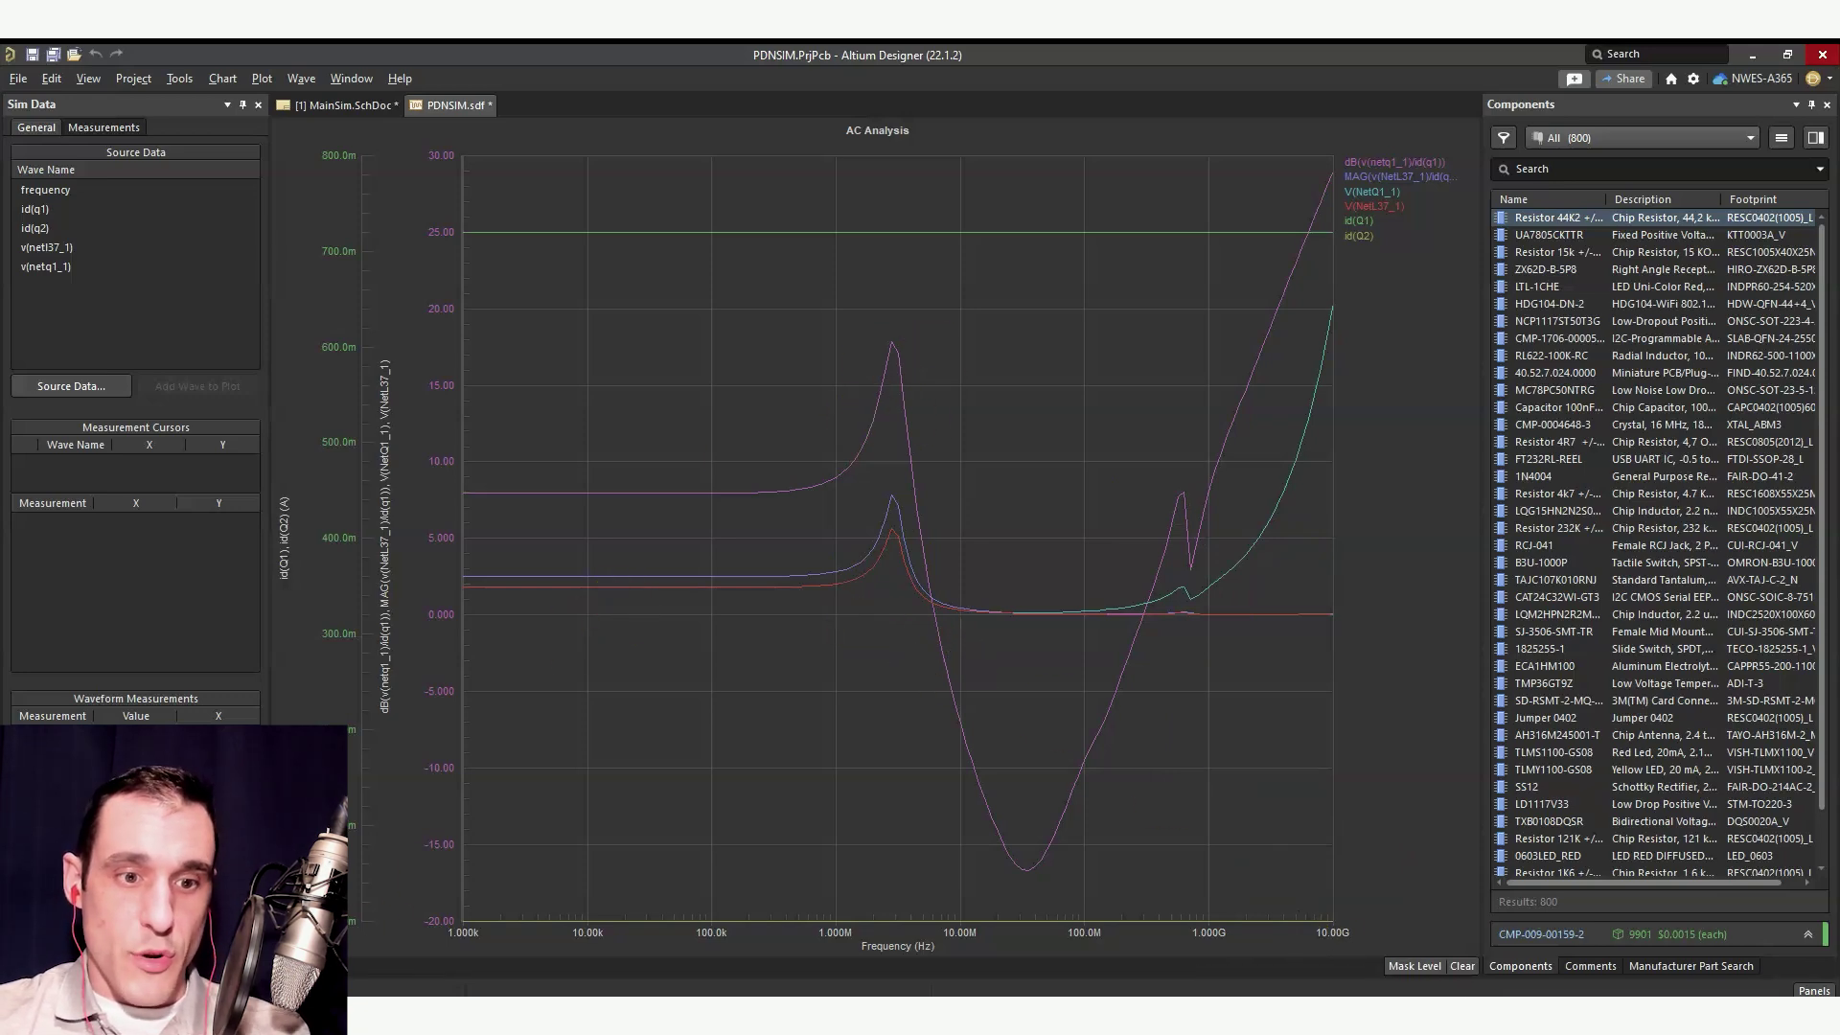
key(alt+Tab)
key(ctrl+Page_Down)
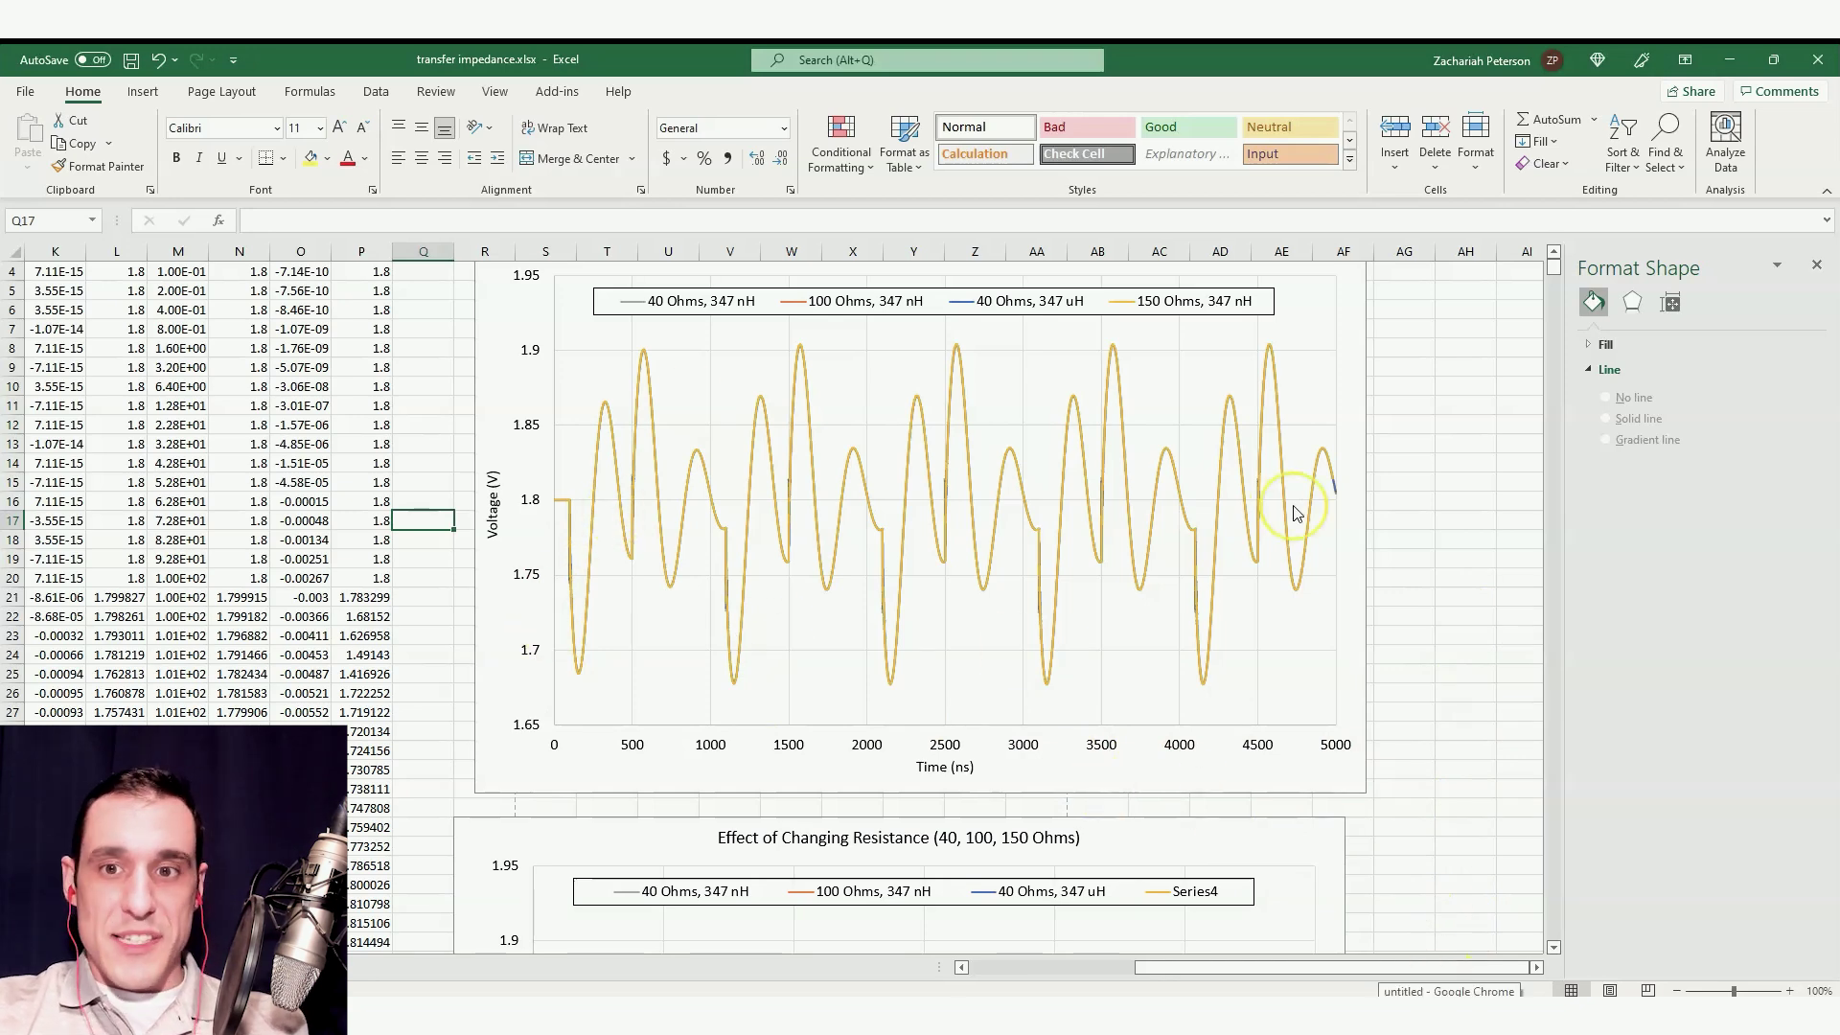
click(1389, 997)
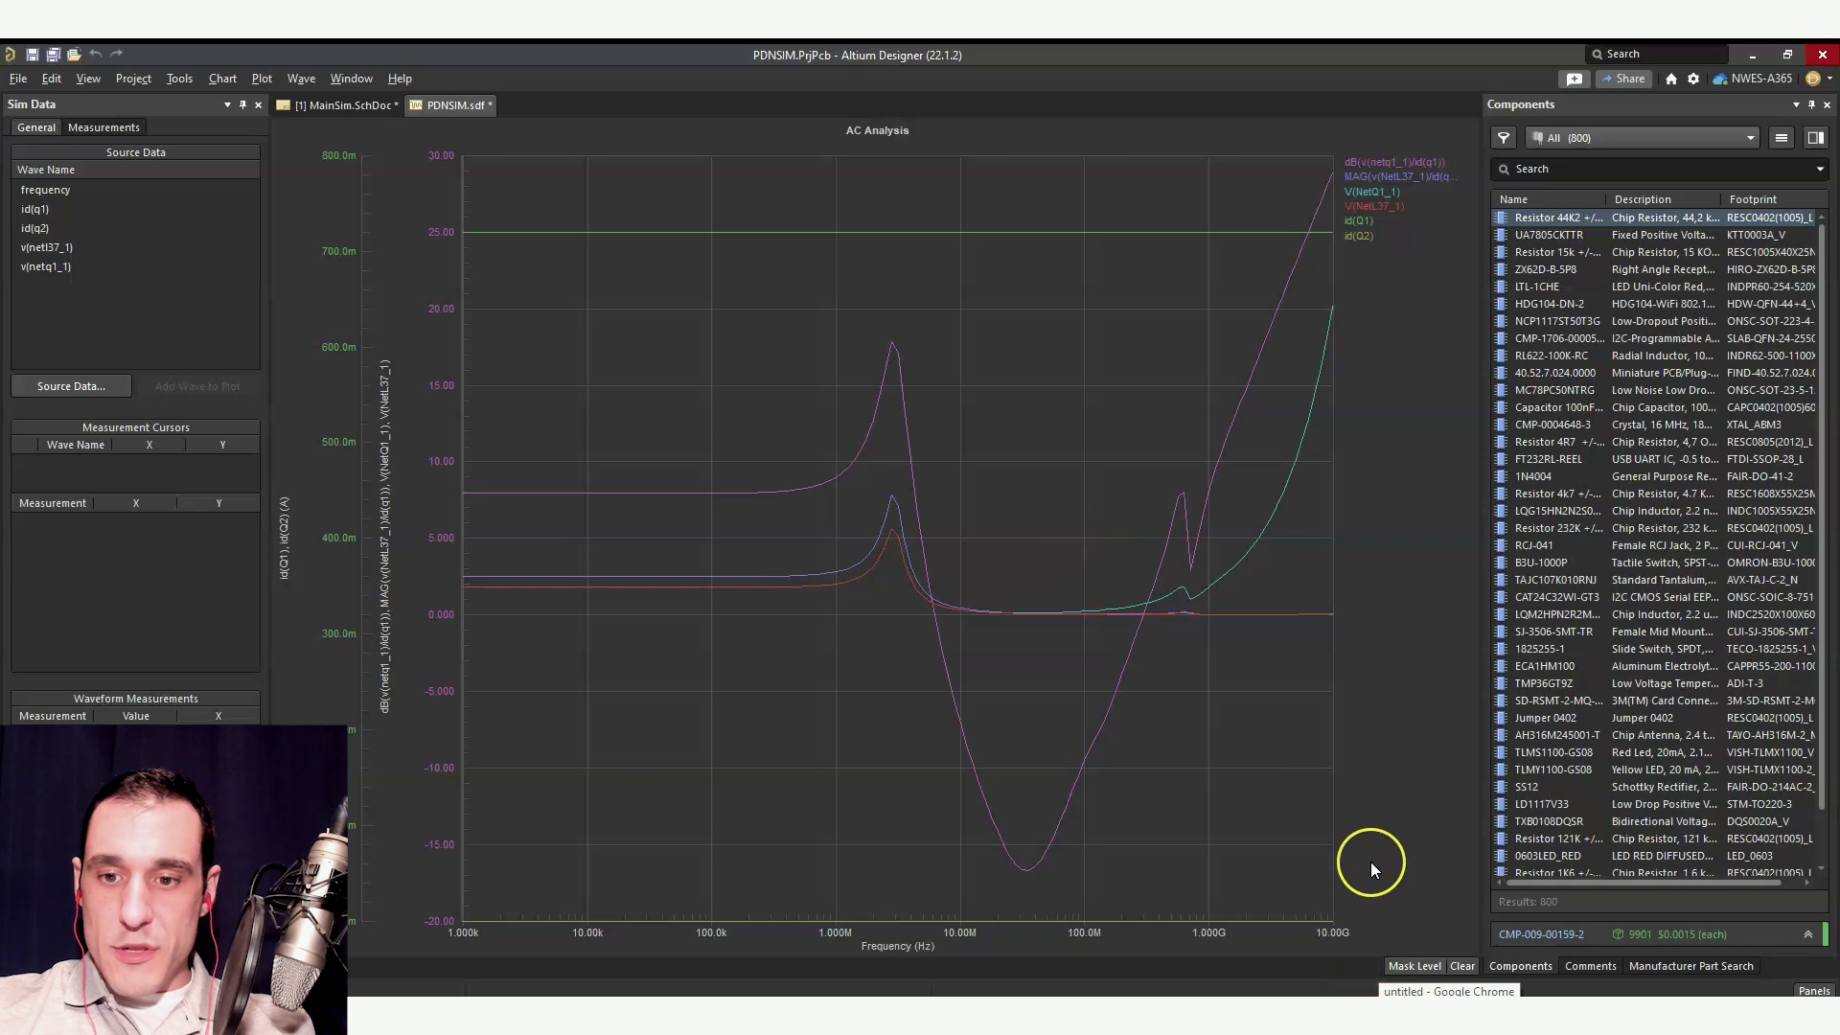
key(alt+Tab)
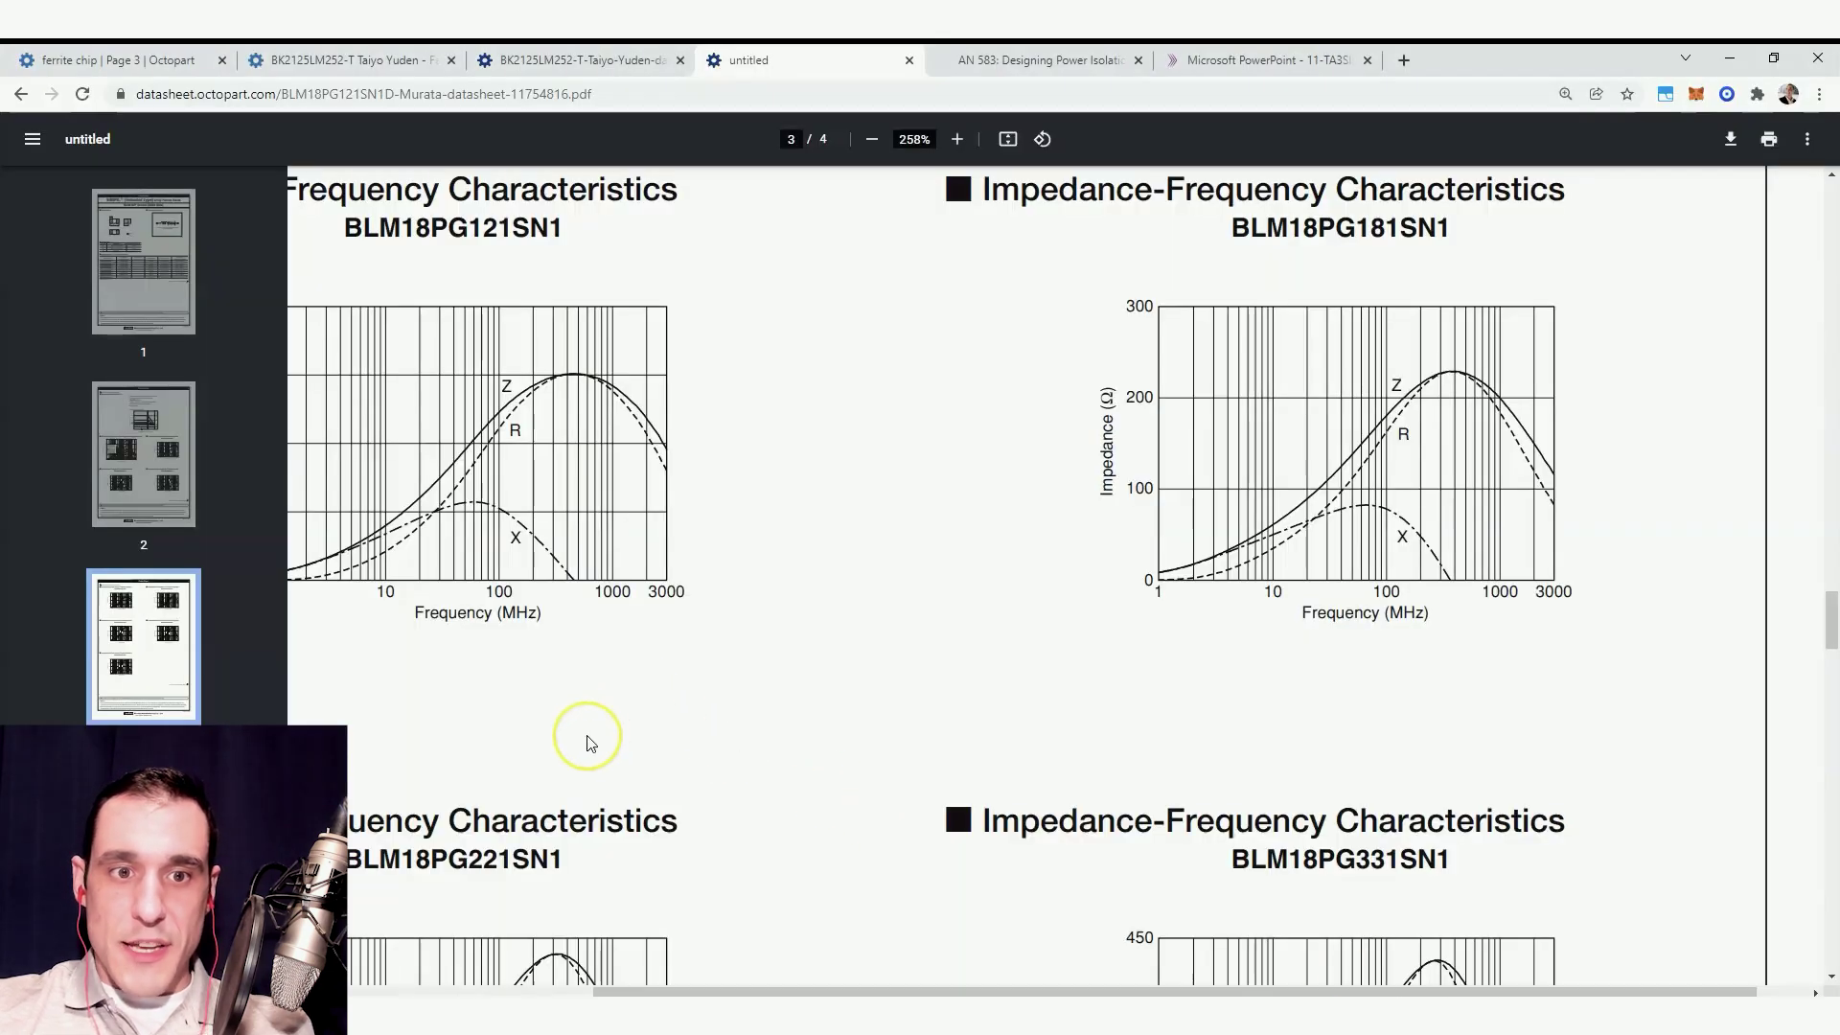
drag(943, 992, 762, 992)
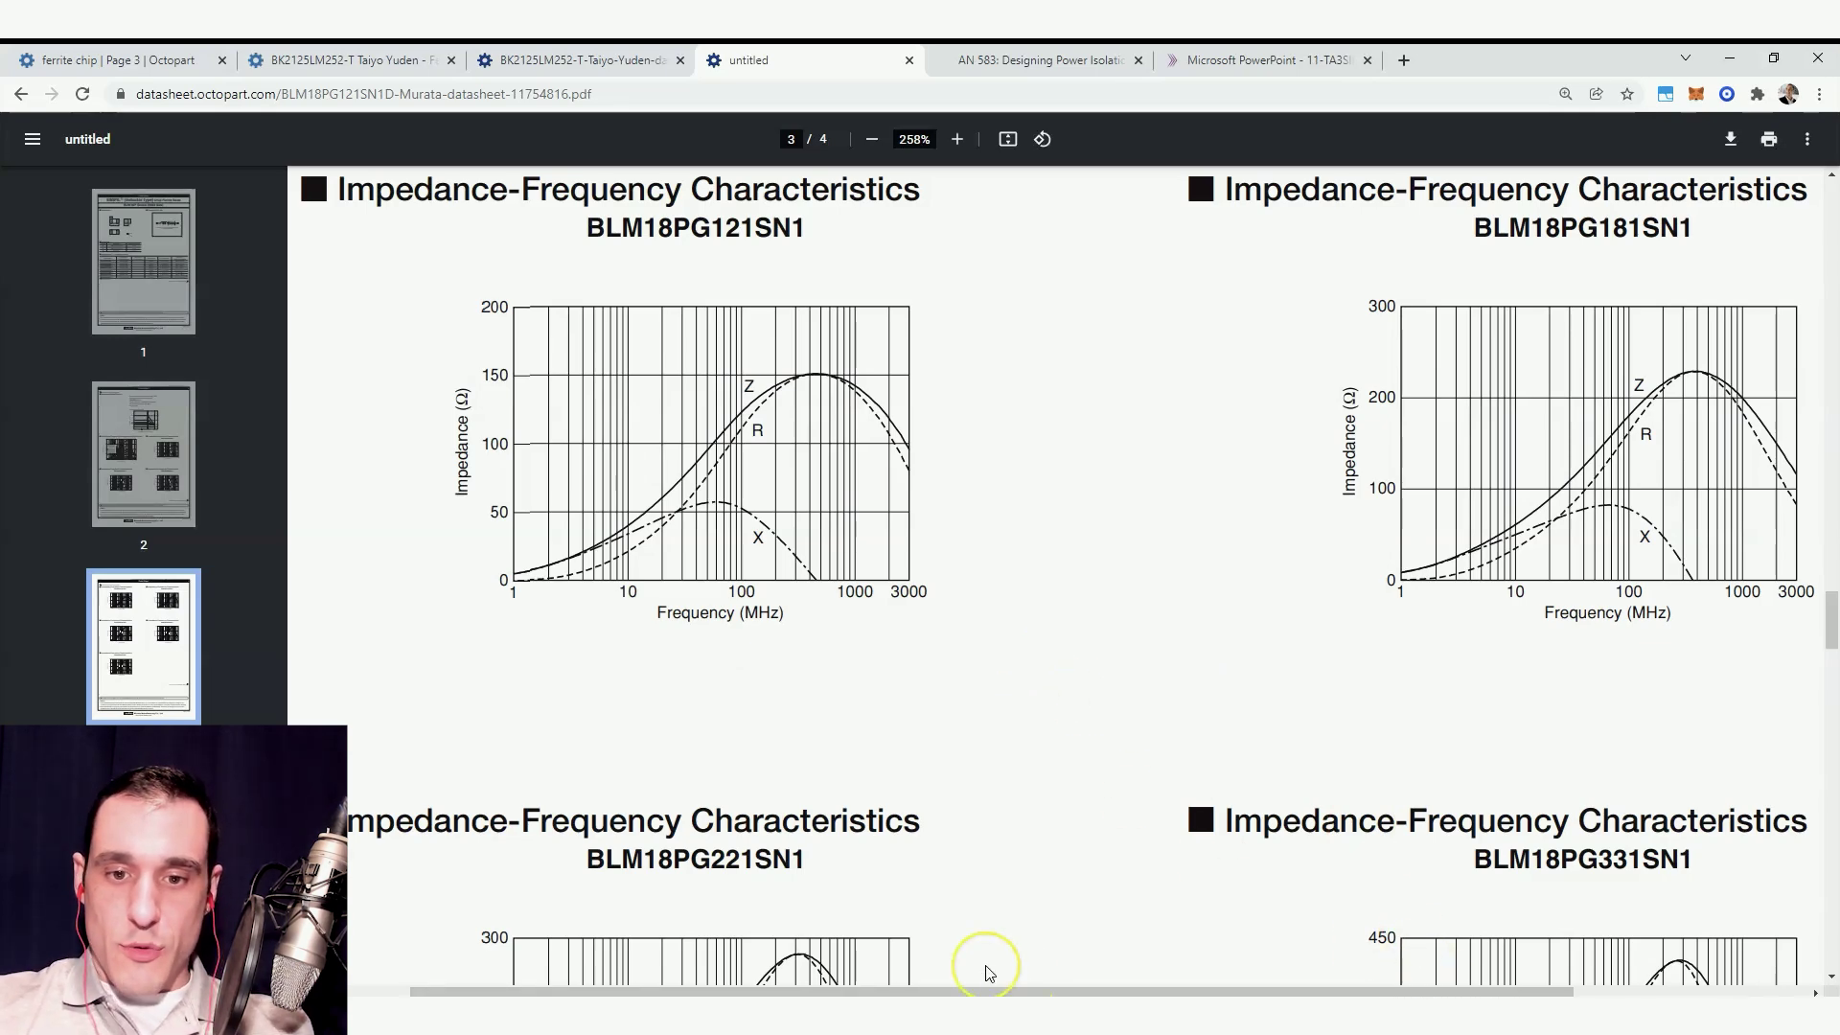
Step: Switch back to Altium Designer and review the power network around the ferrite bead in MainSim.SchDoc
key(alt+Tab)
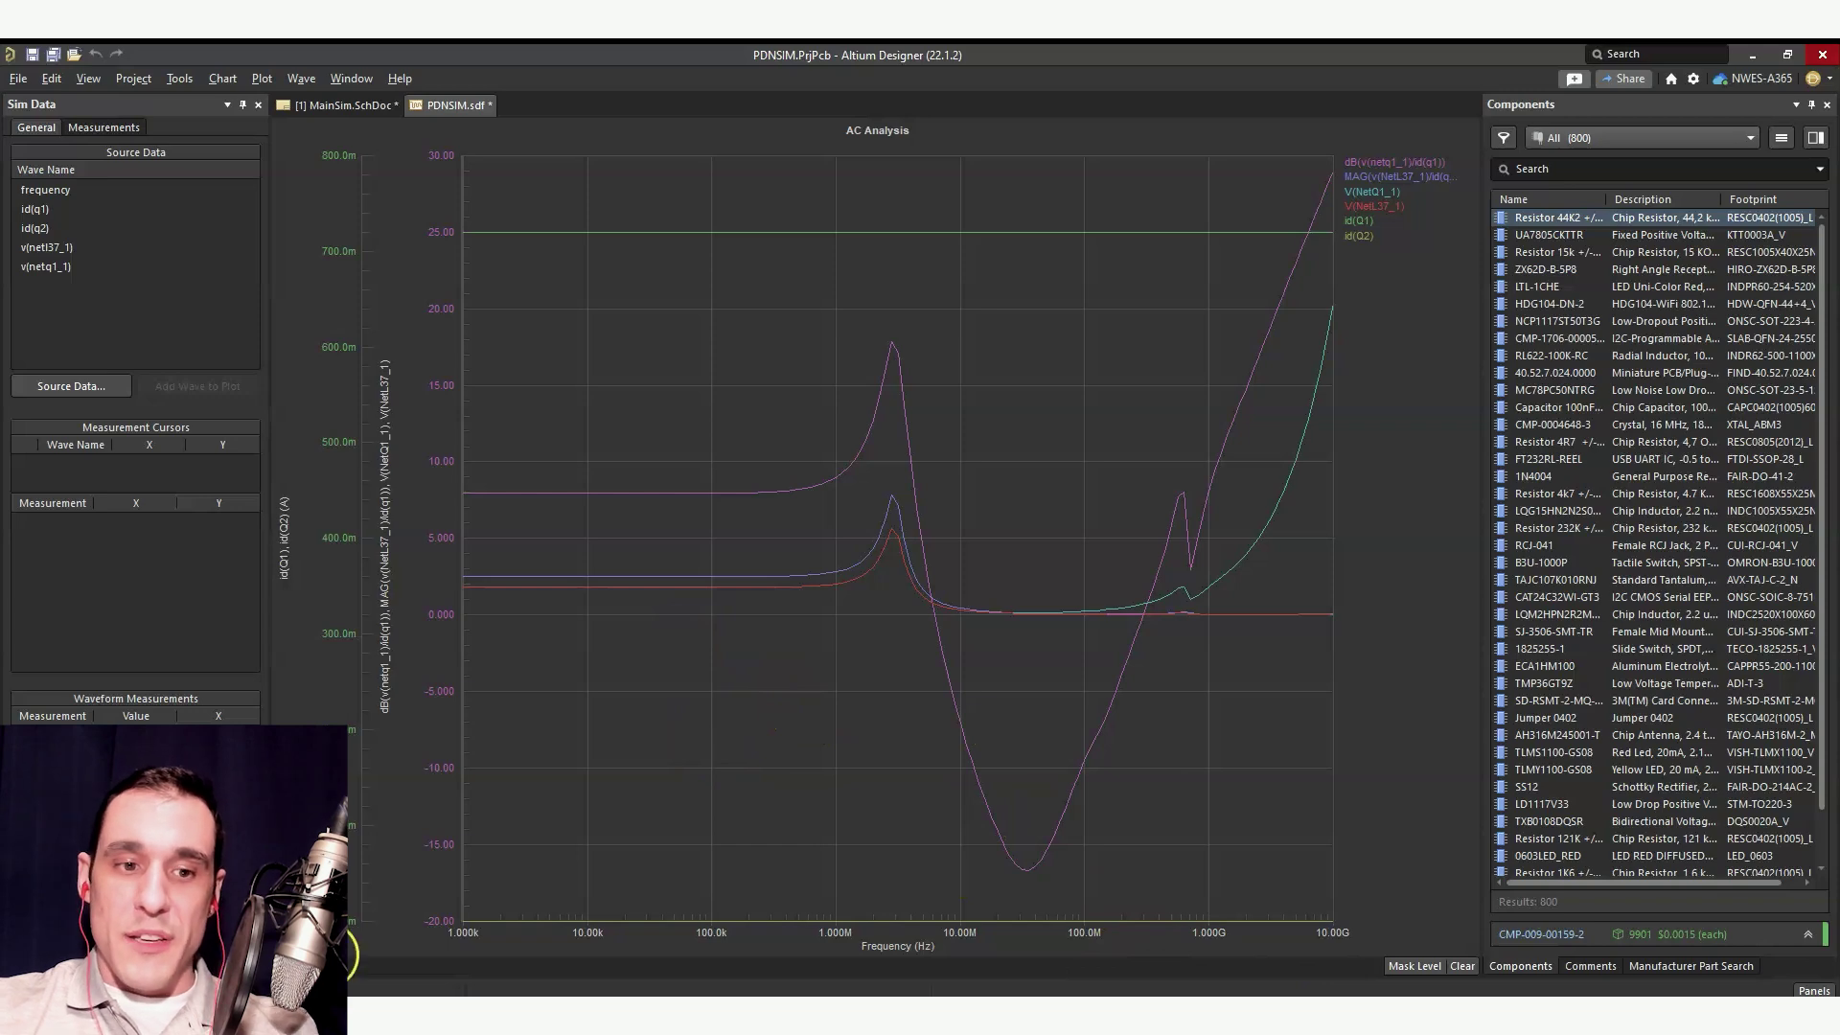
click(337, 106)
drag(939, 792, 928, 861)
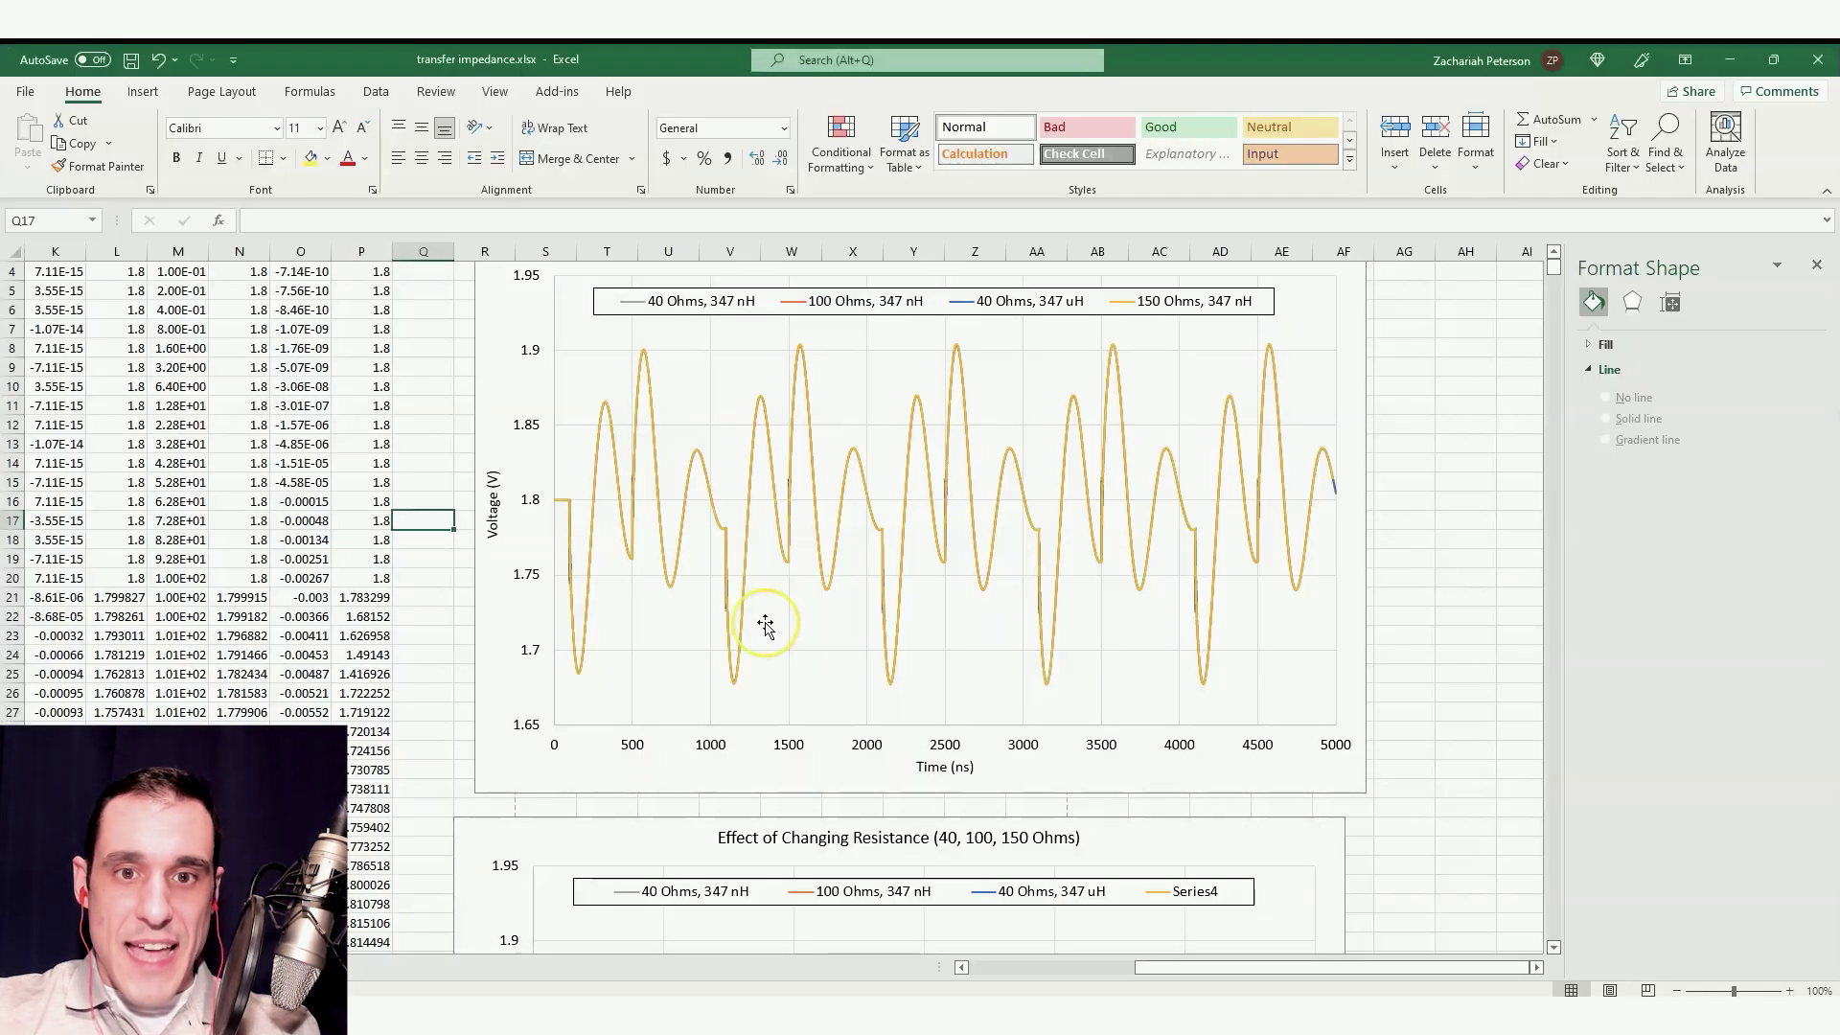
Step: Switch to Excel and compare the full 5000 ns voltage chart with the 490–520 ns detail chart, highlighting the latter's fourth series
scroll(760, 616, down, 8)
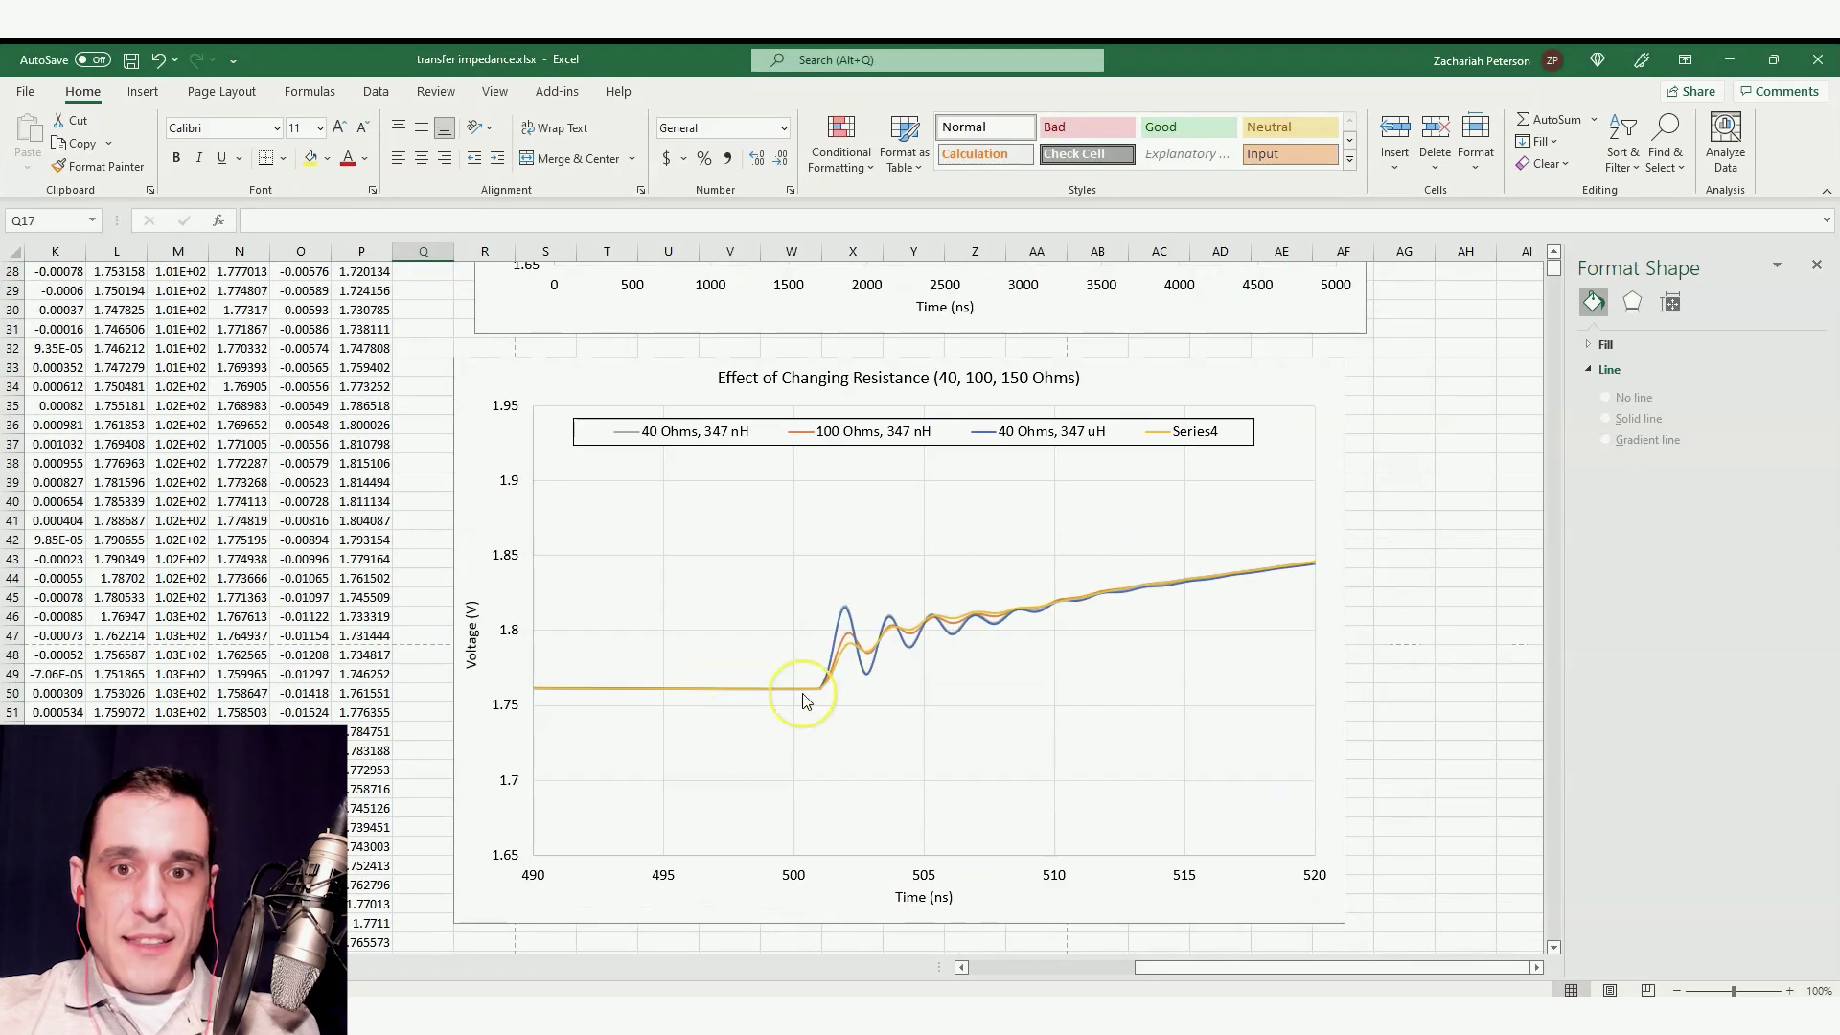
scroll(862, 676, up, 9)
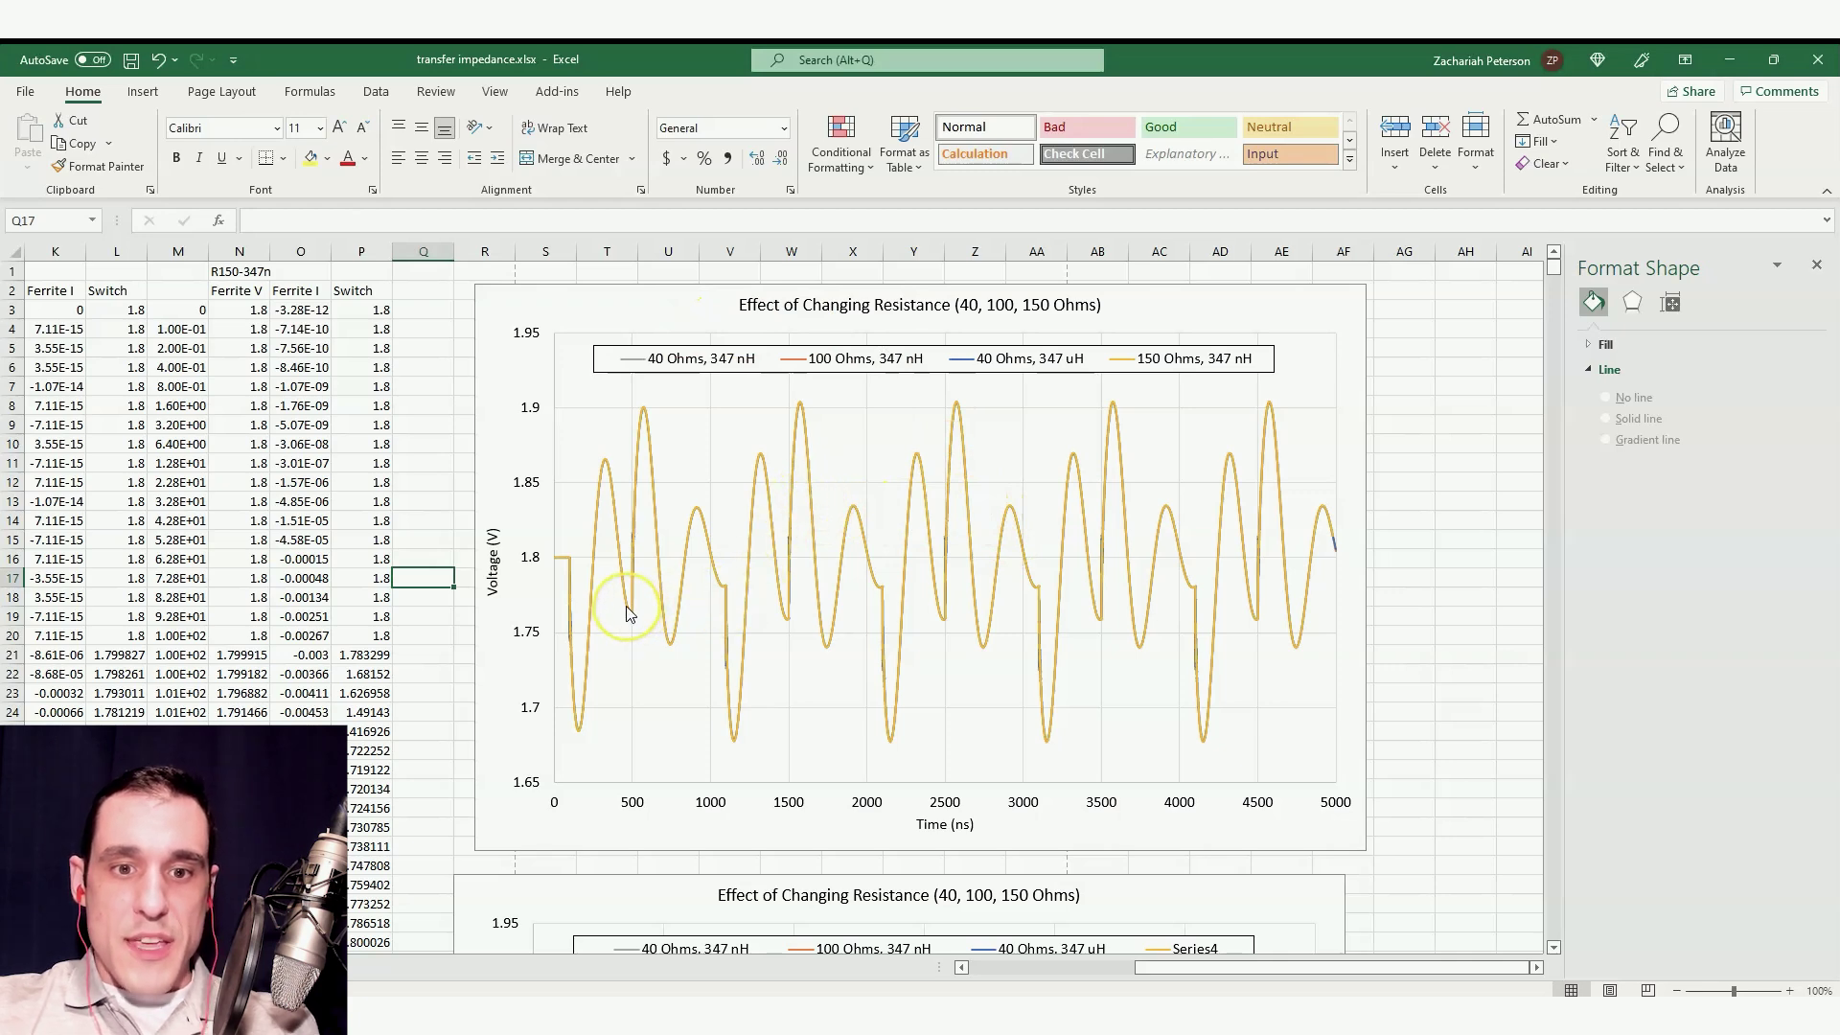
scroll(625, 606, down, 11)
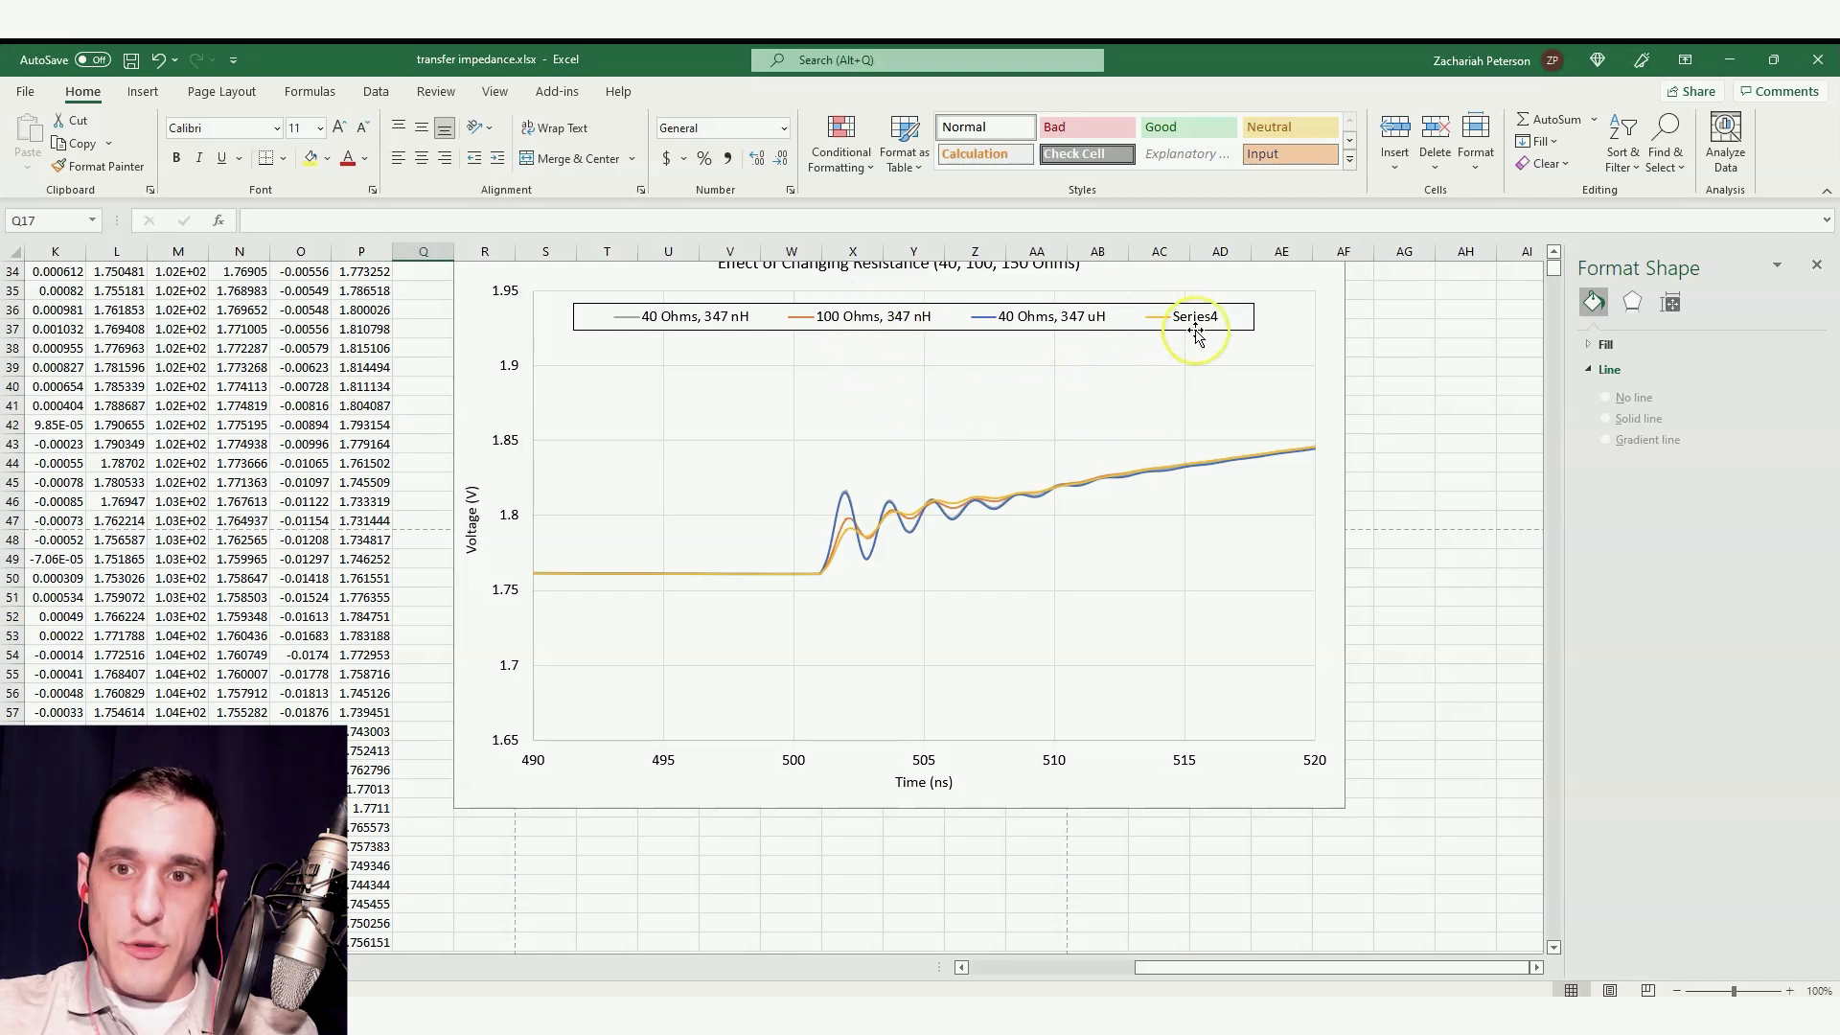
click(851, 547)
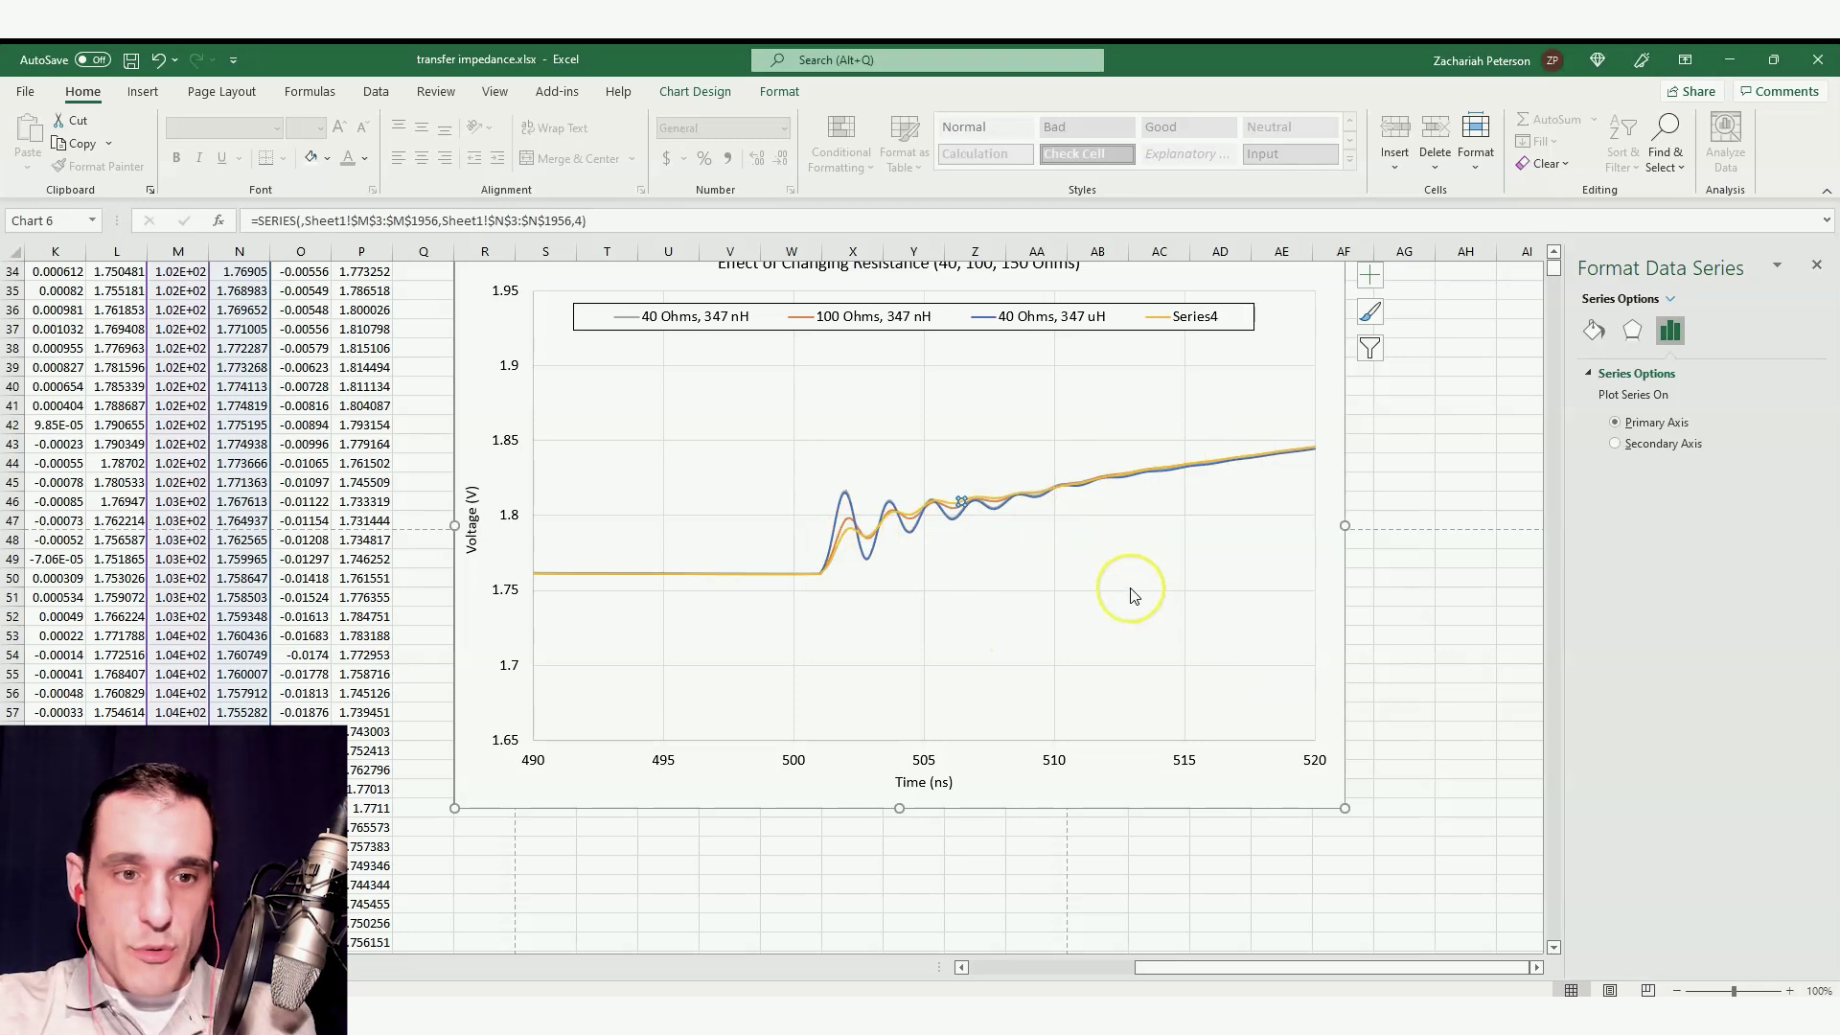
scroll(960, 637, up, 1)
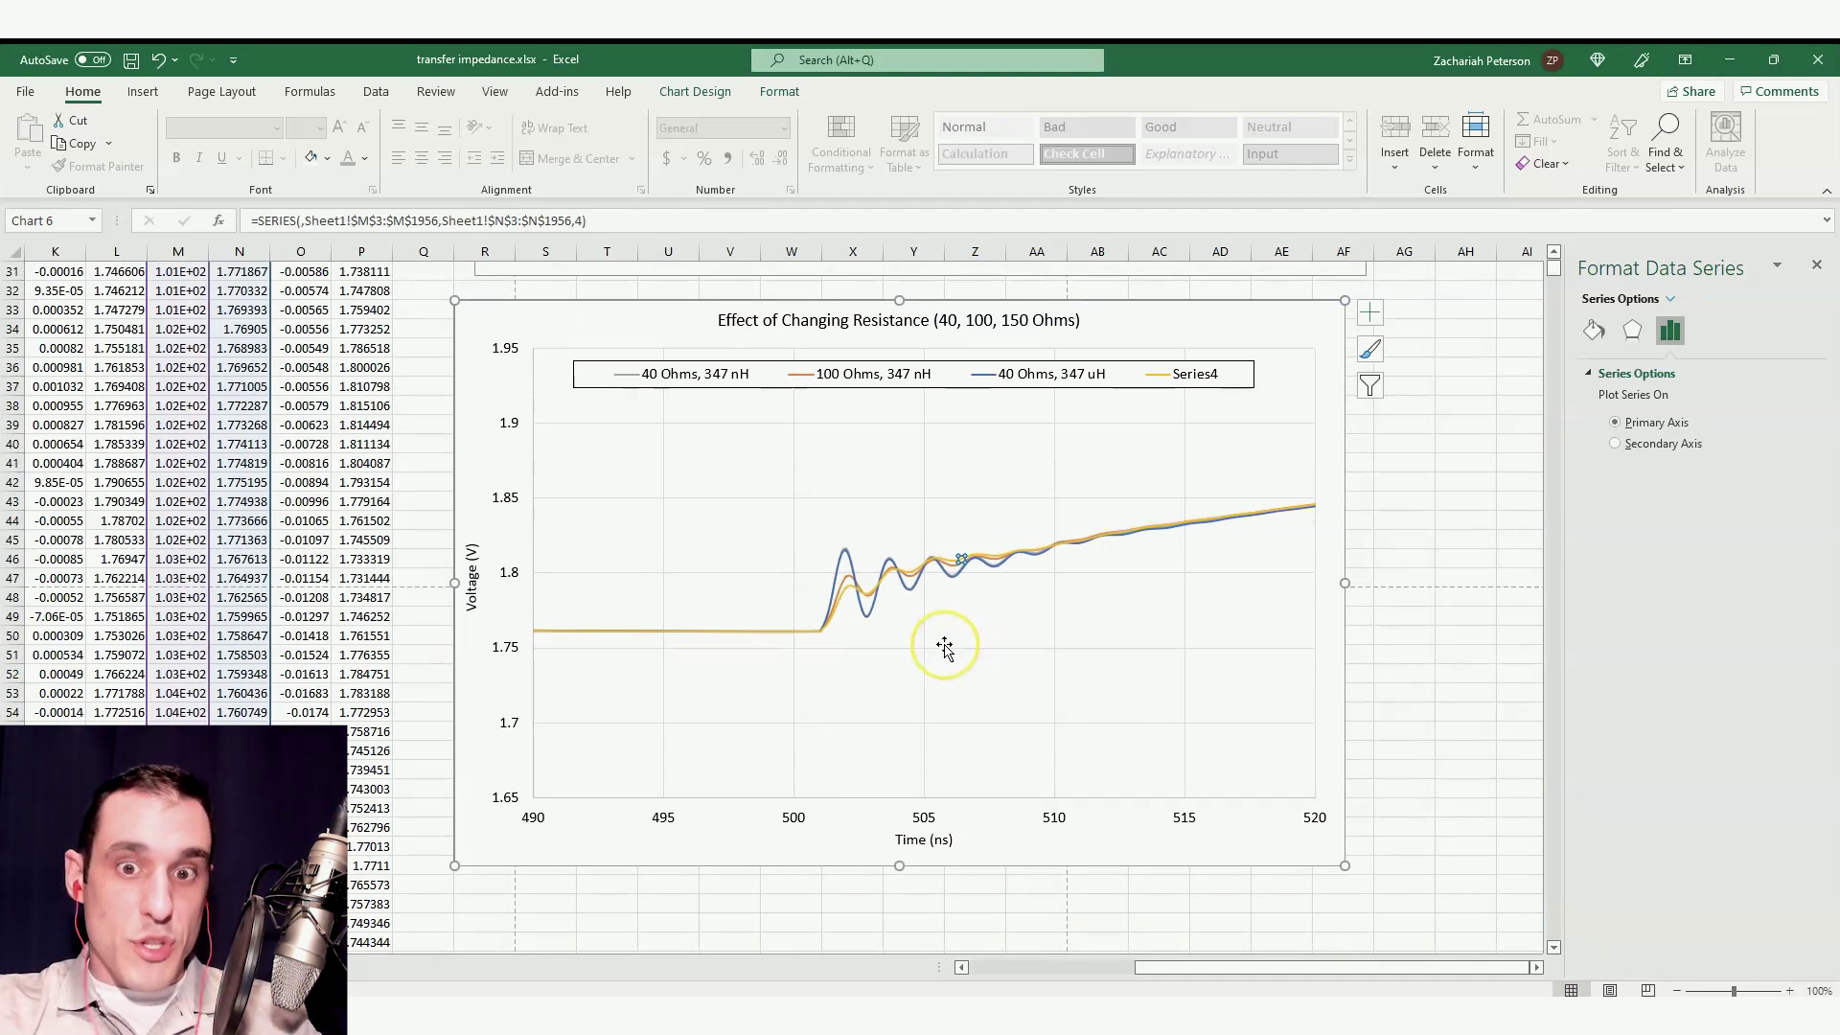
scroll(939, 644, up, 9)
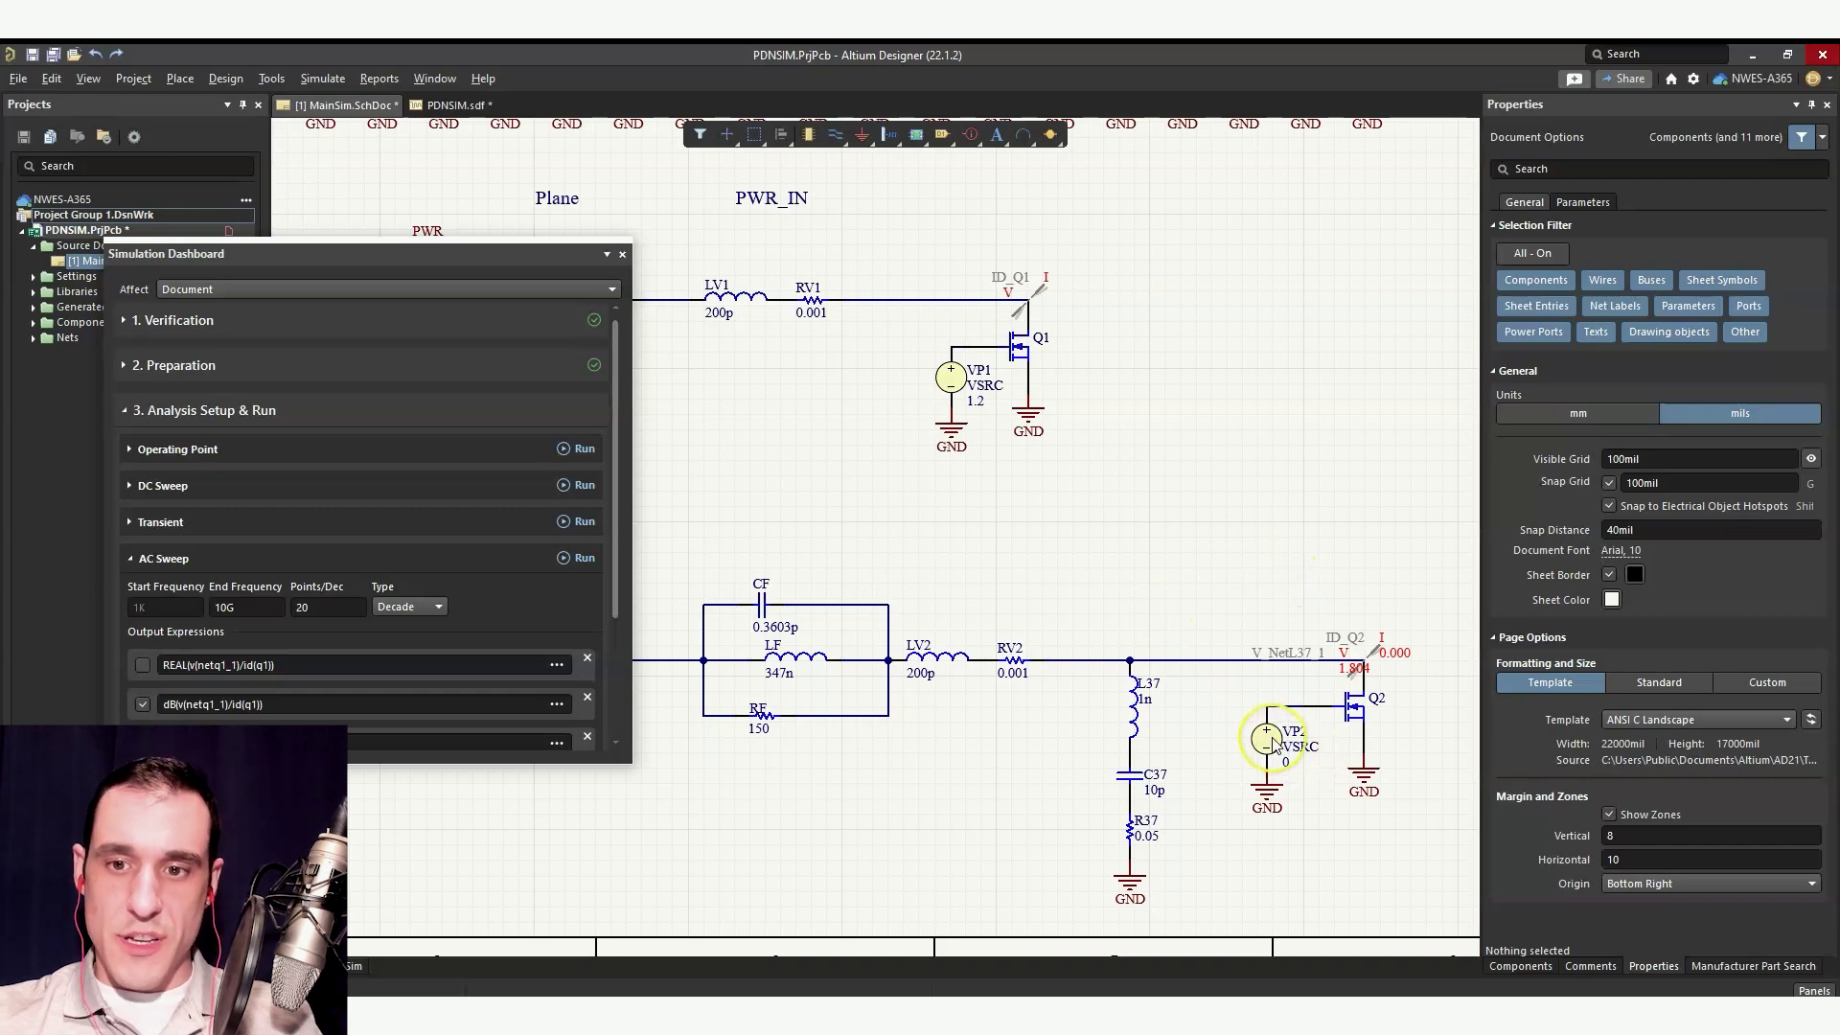
Step: Set the pulse time delay of voltage source VP1 to 0
click(1276, 754)
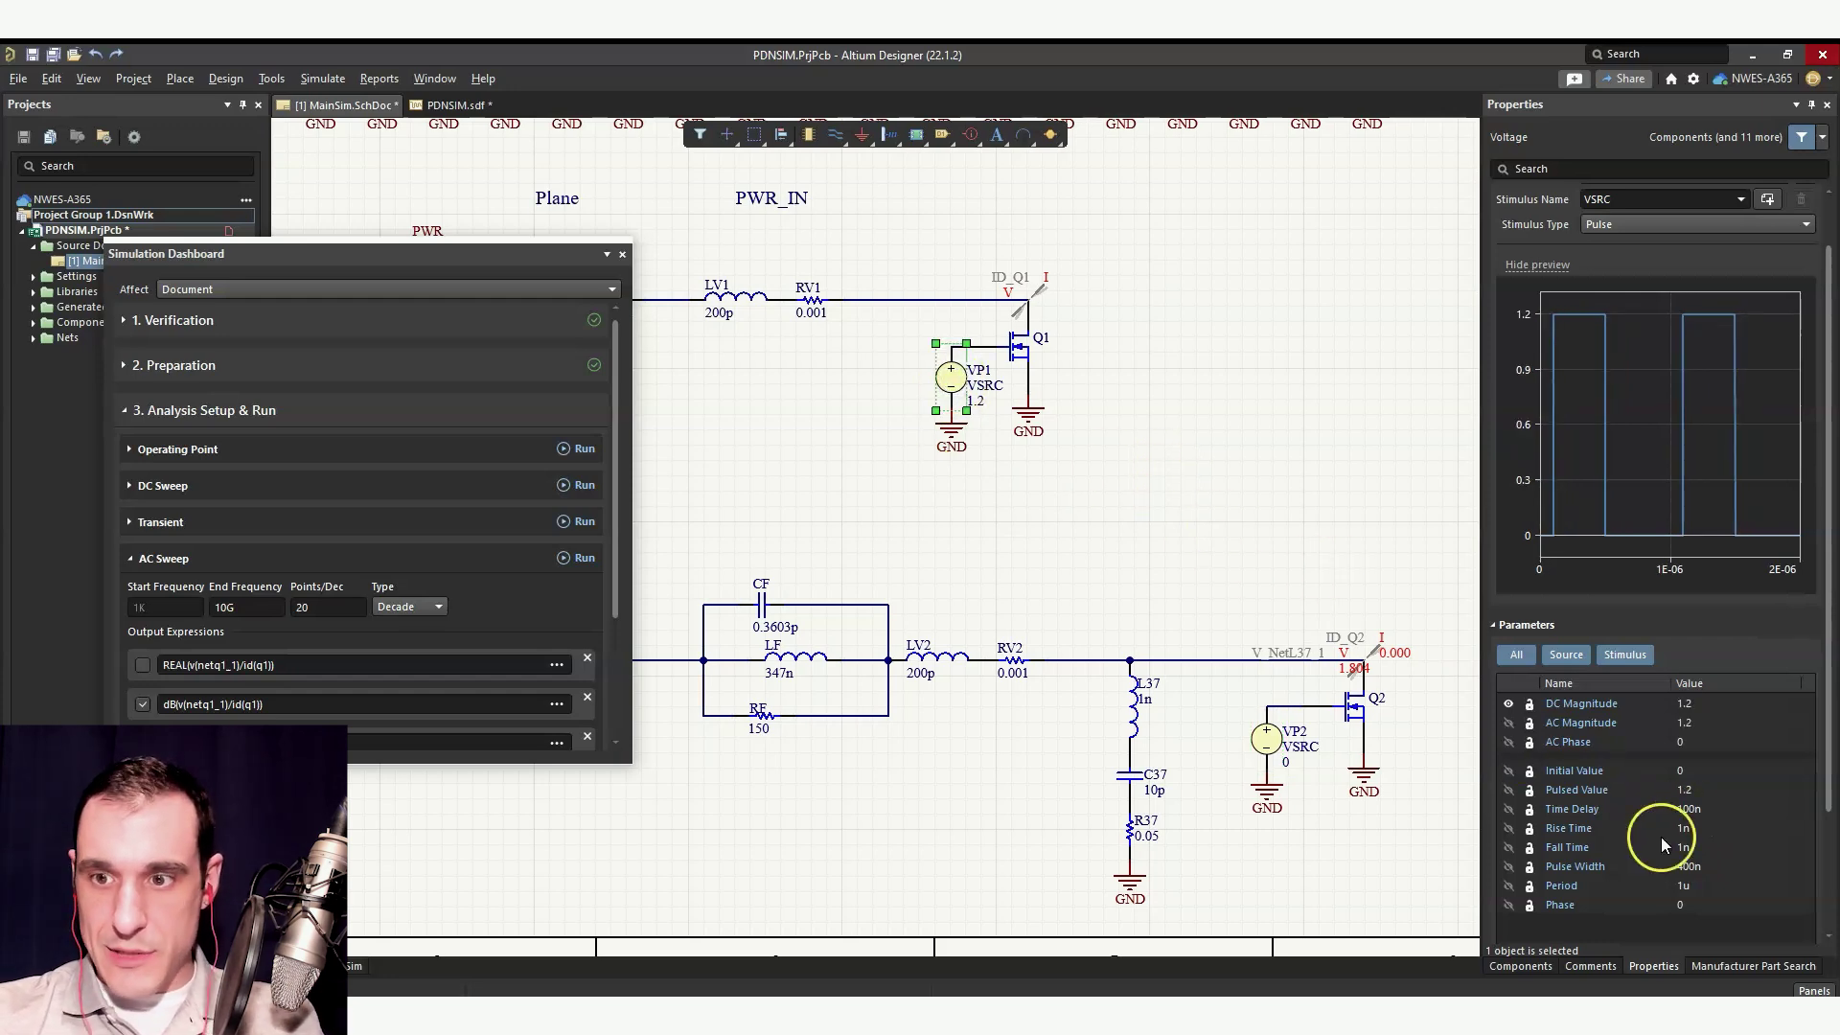
click(1707, 810)
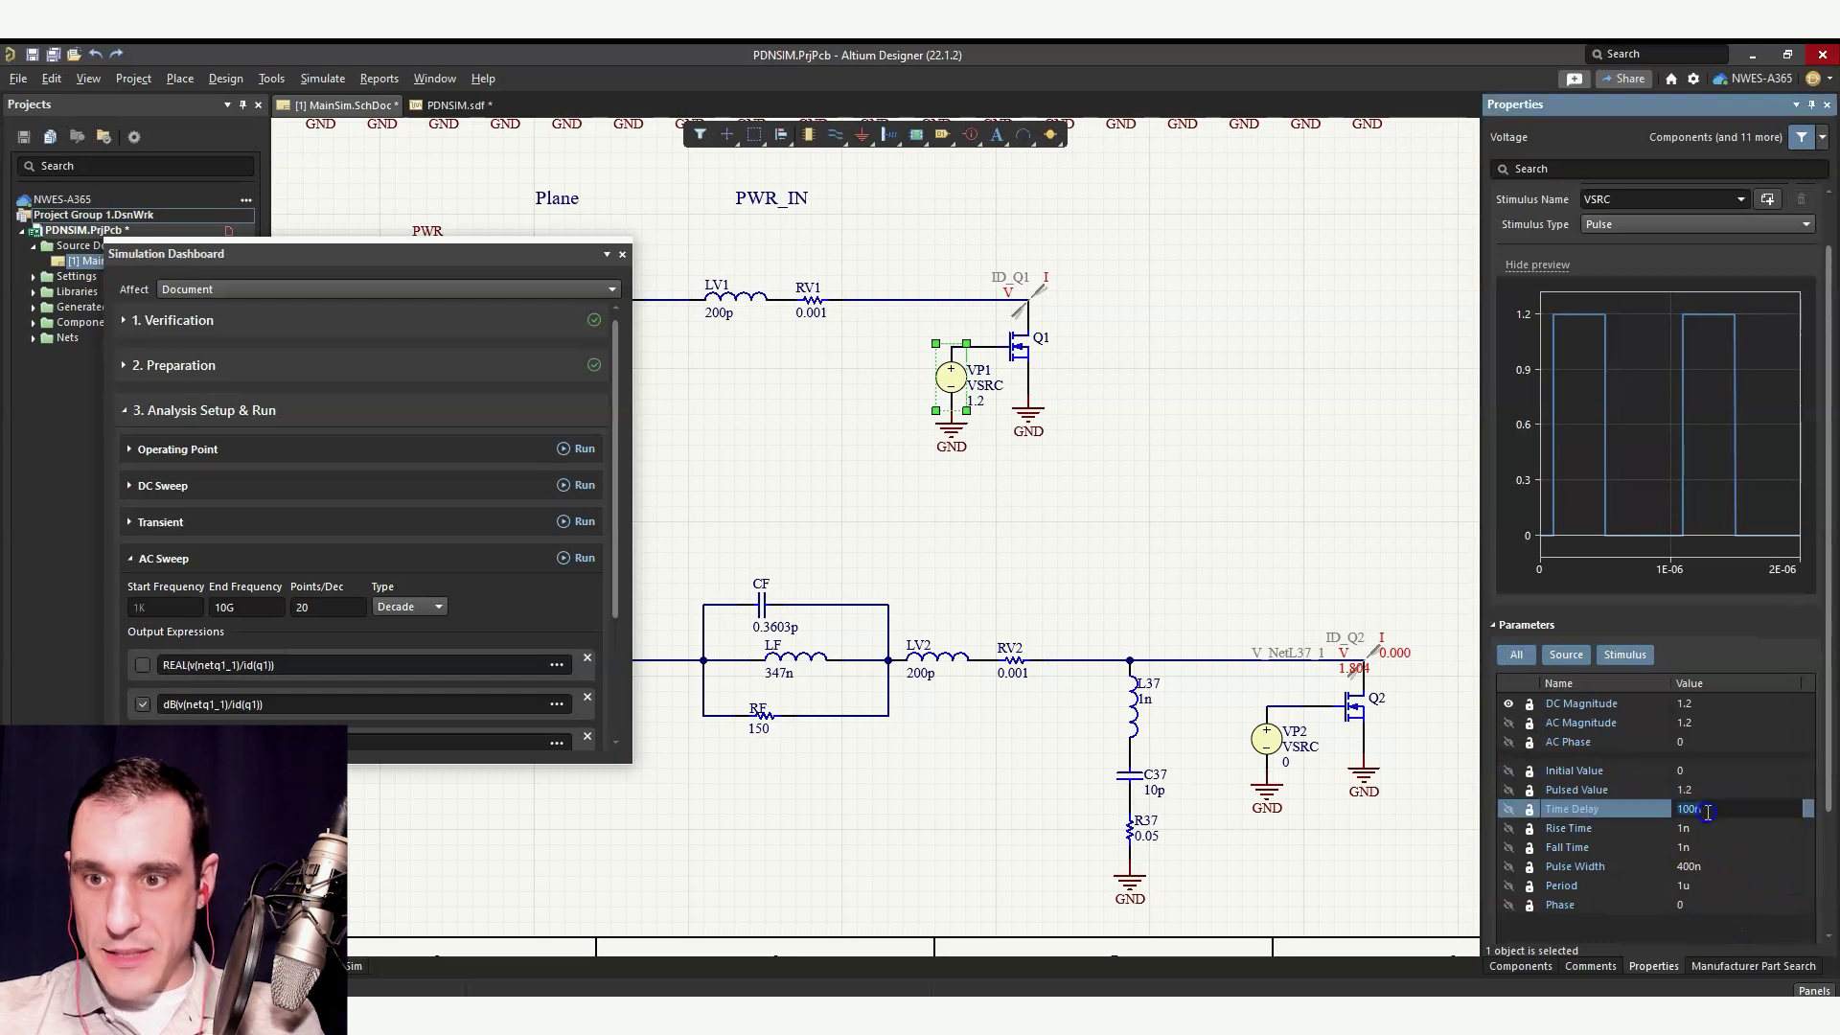
text(0)
key(Return)
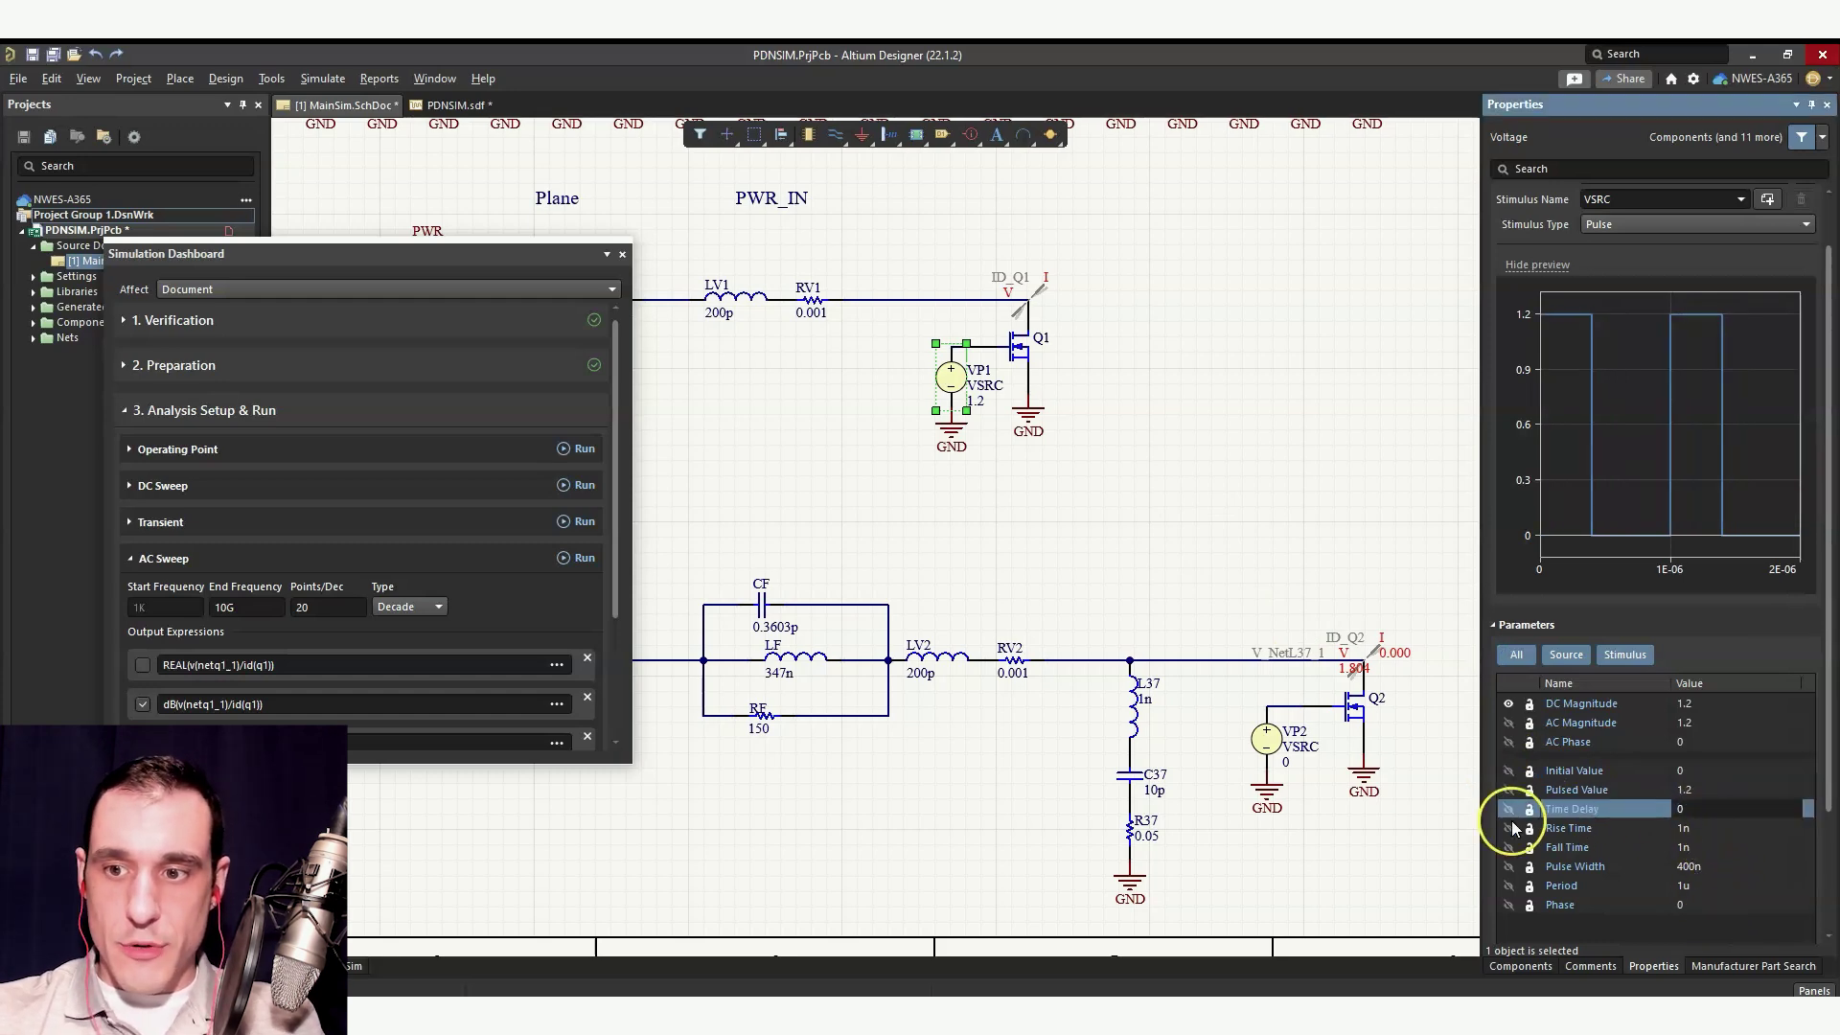
Step: Set the pulse time delay of voltage source VP2 to 5u
click(1282, 752)
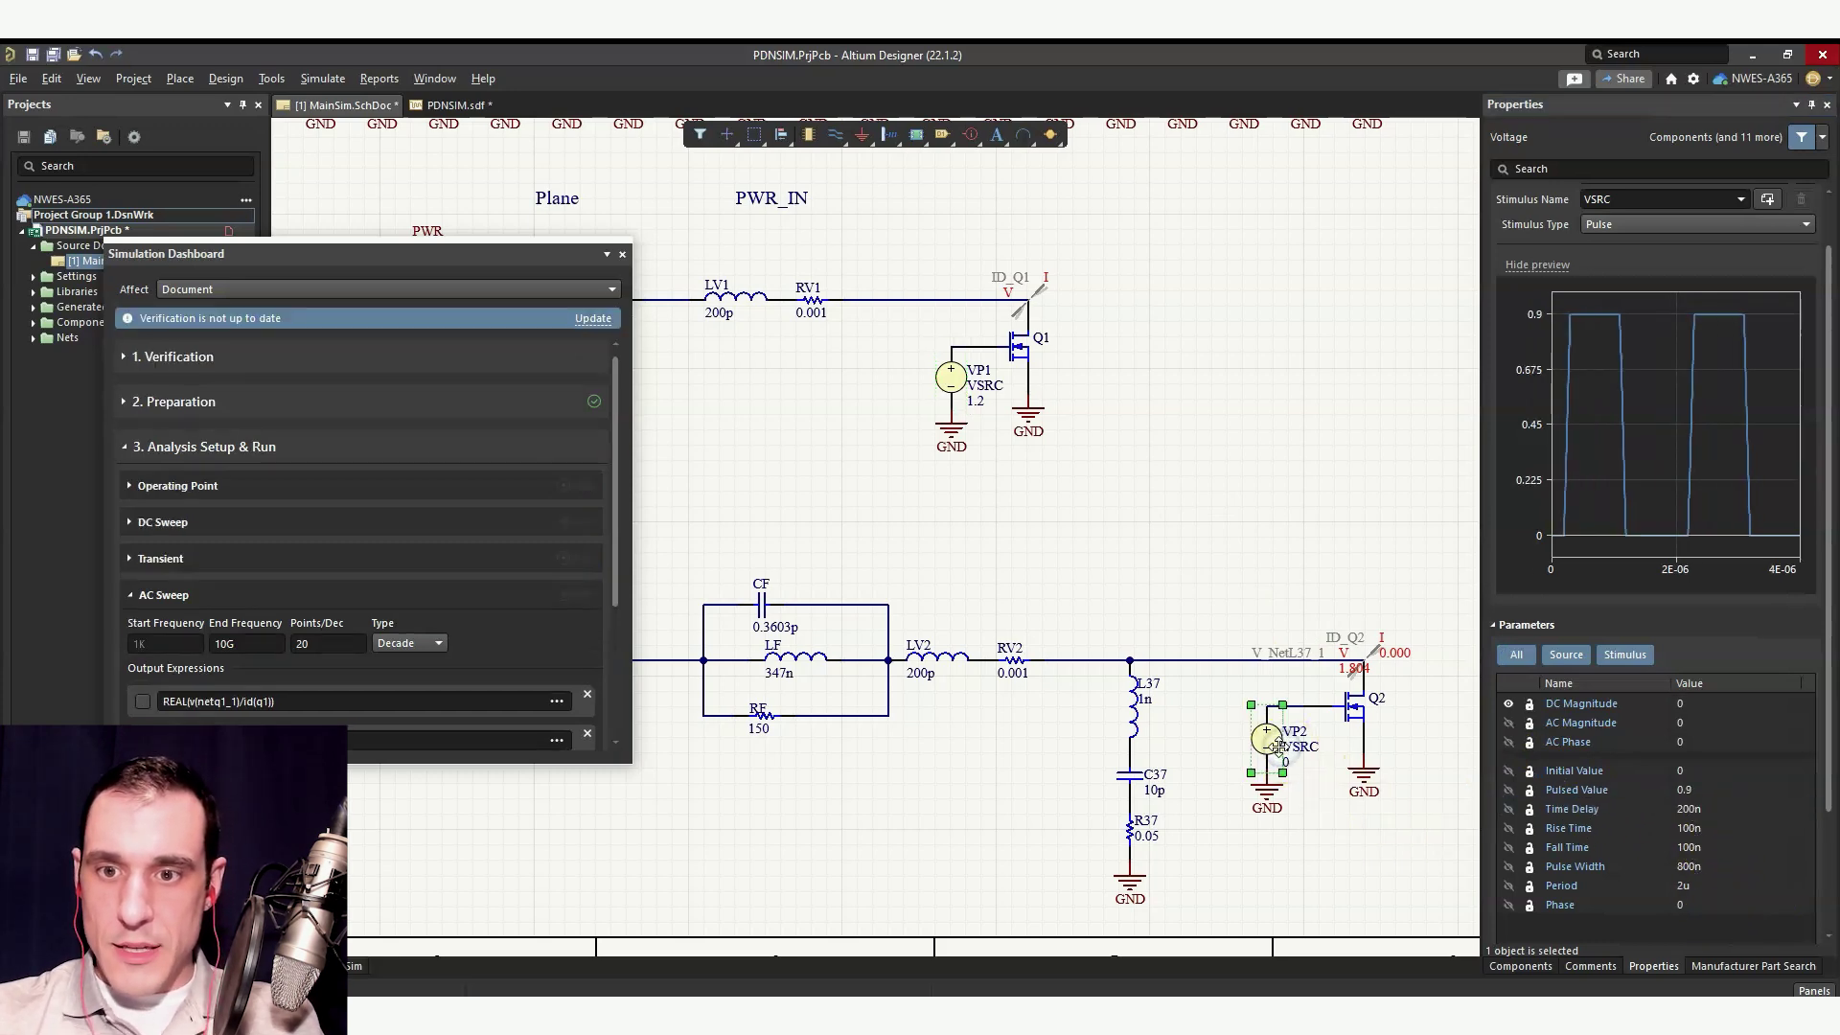
click(1721, 810)
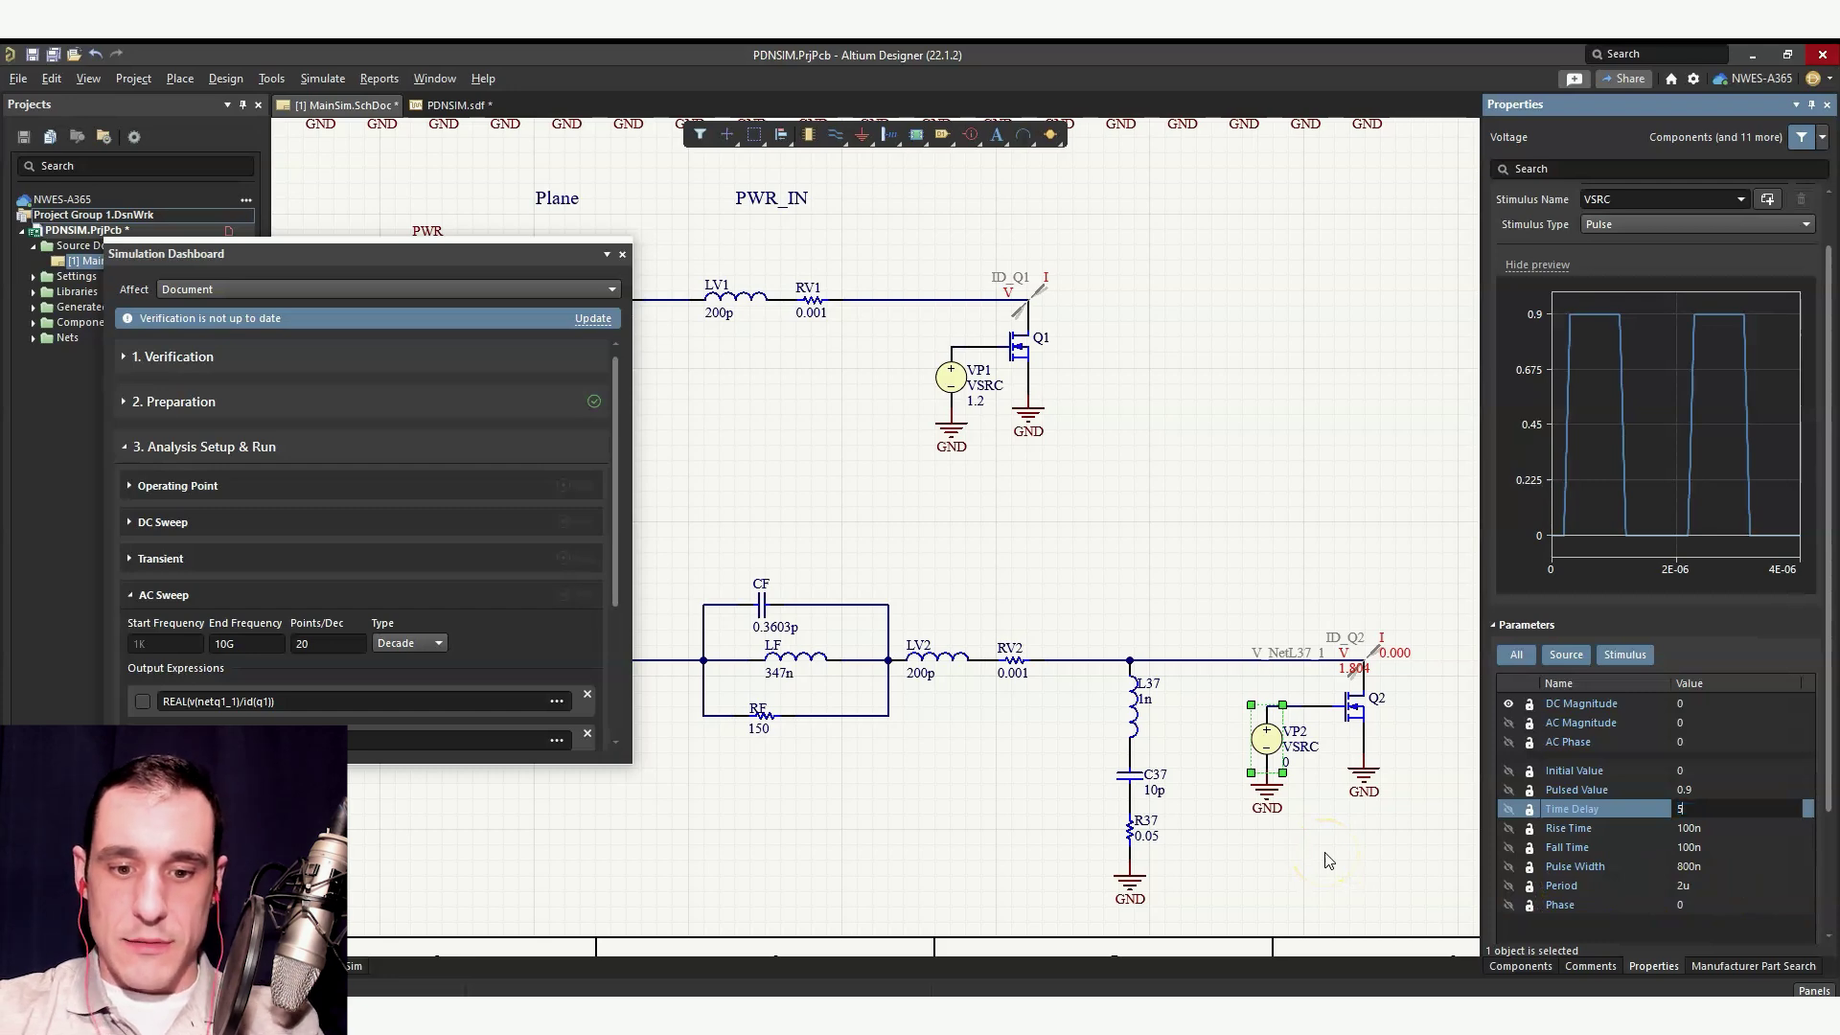
key(Return)
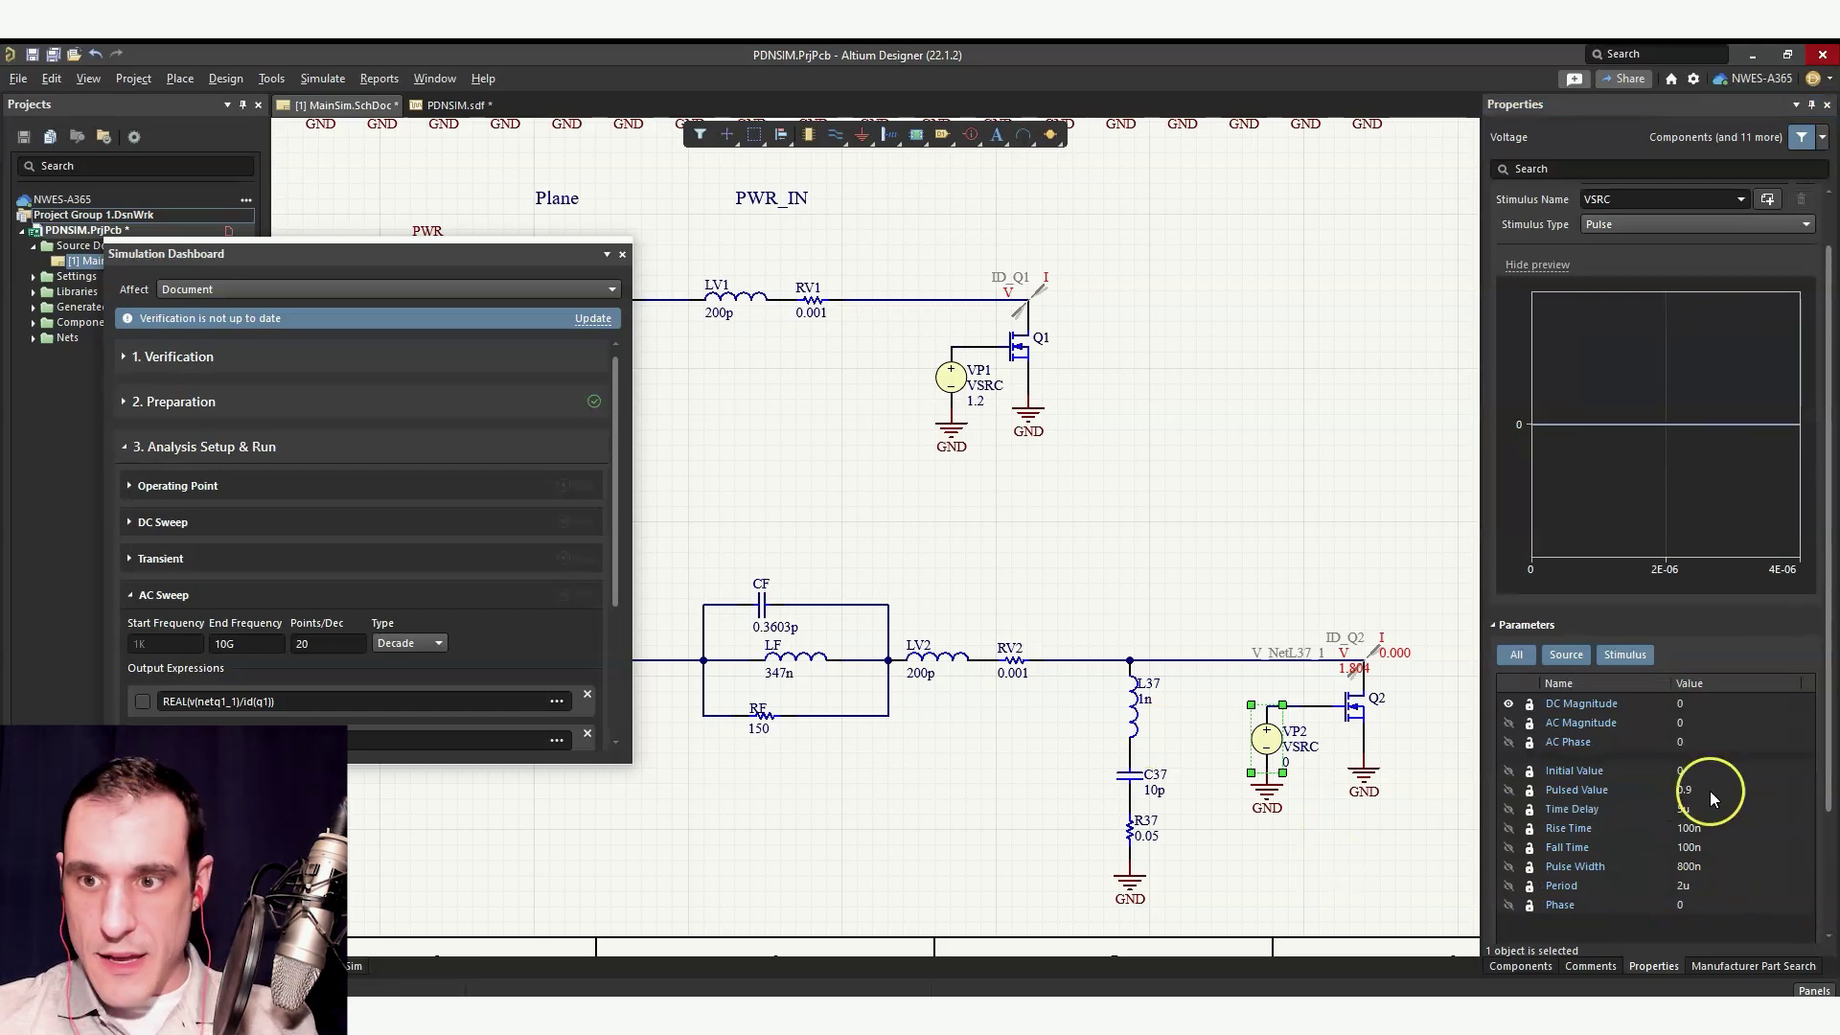
click(1053, 564)
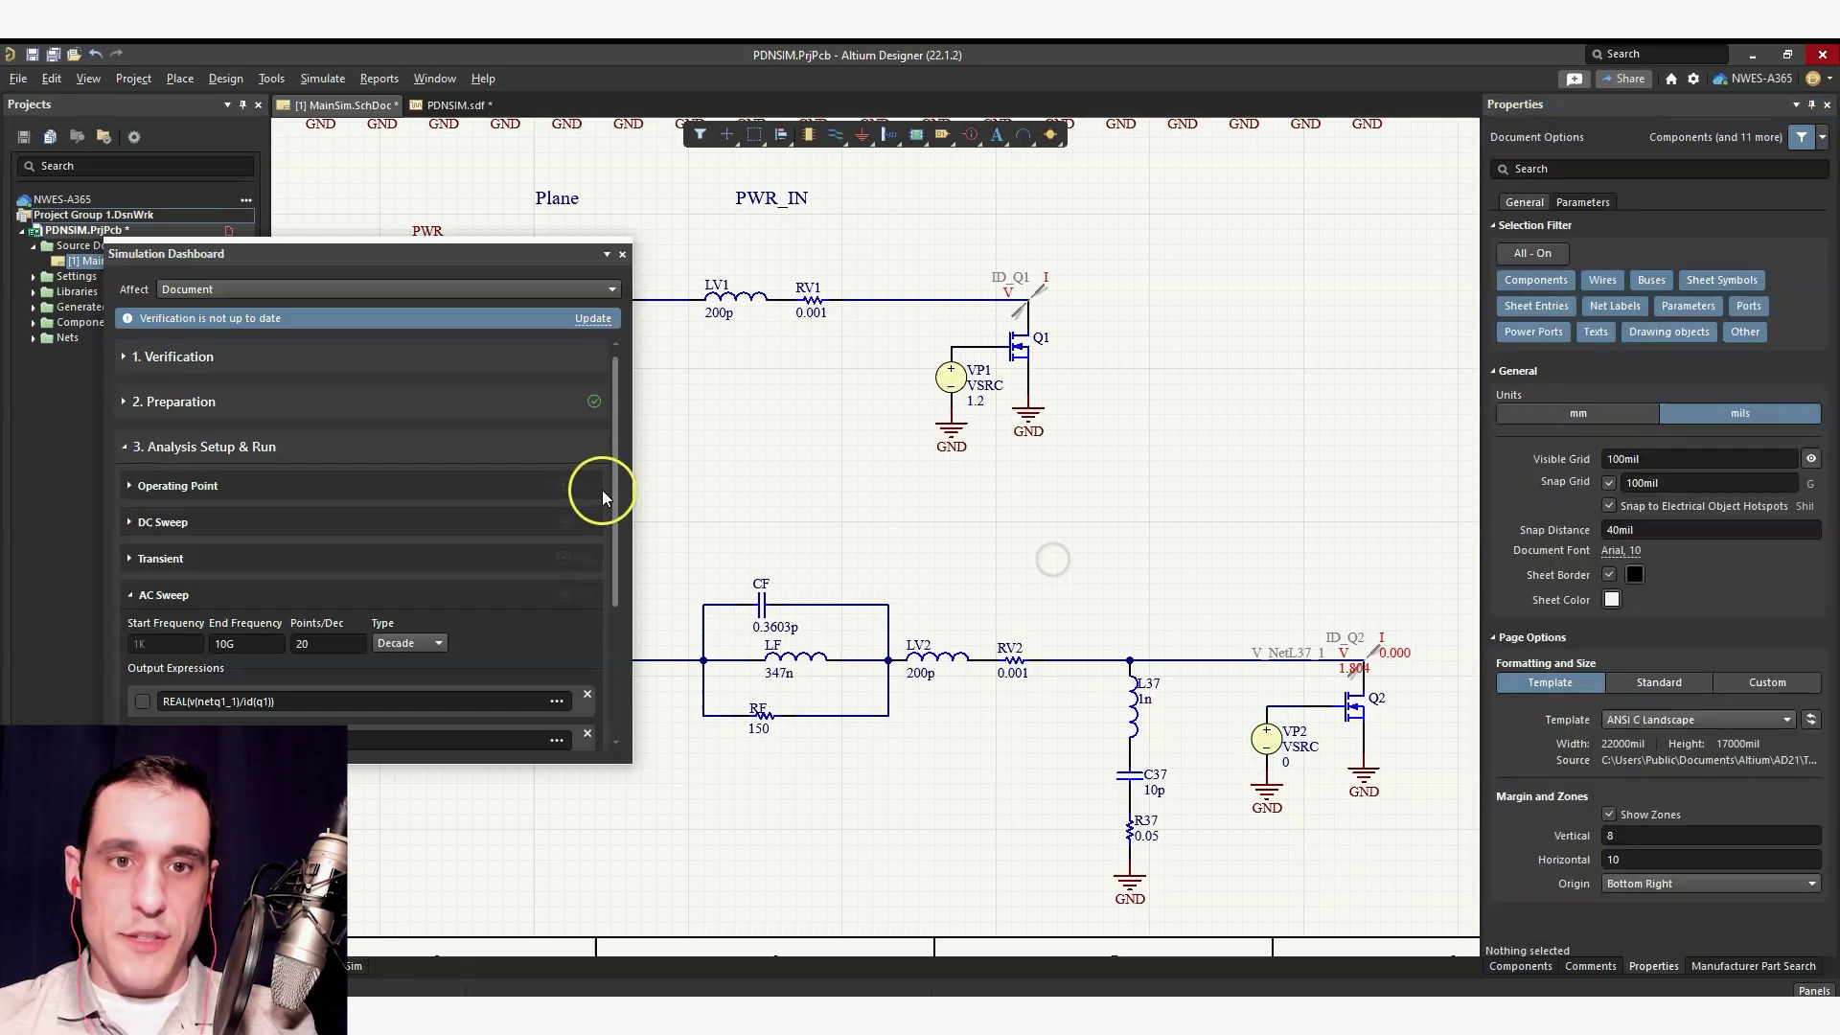
Step: Update the verification and rerun the transient analysis, removing the L_OUT current wave from its plot
click(593, 318)
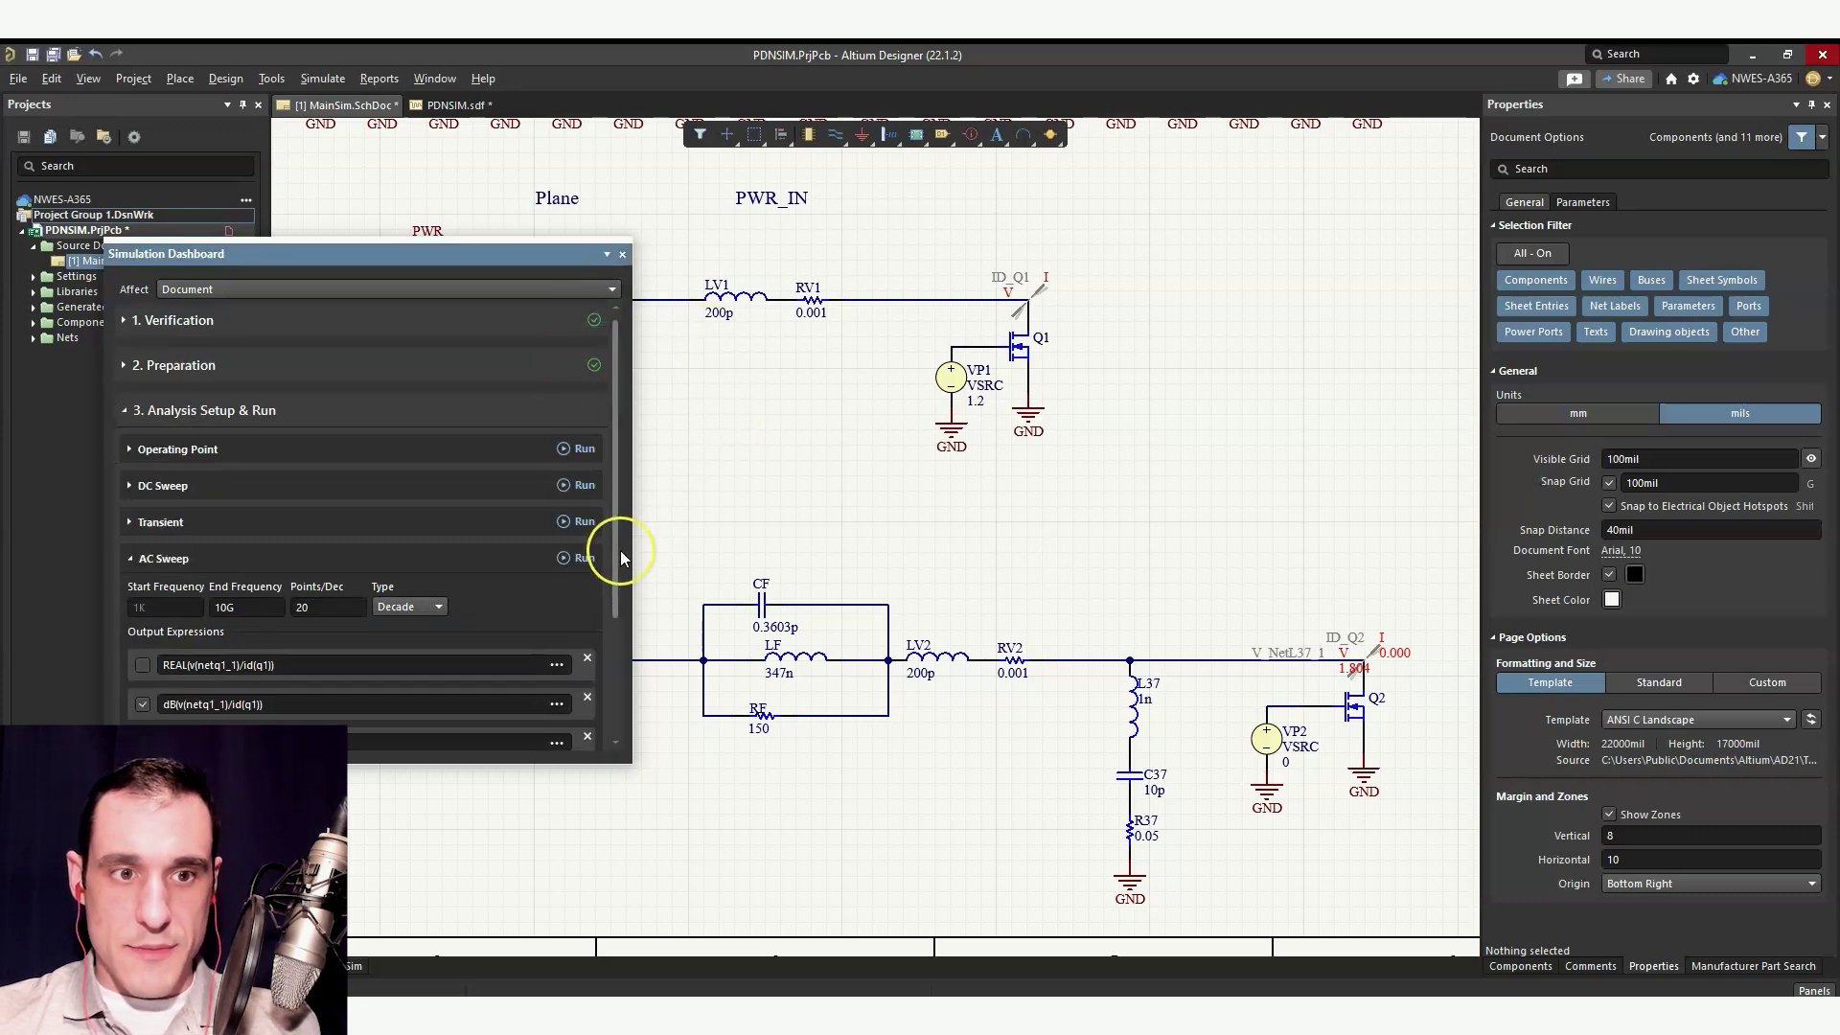
click(724, 509)
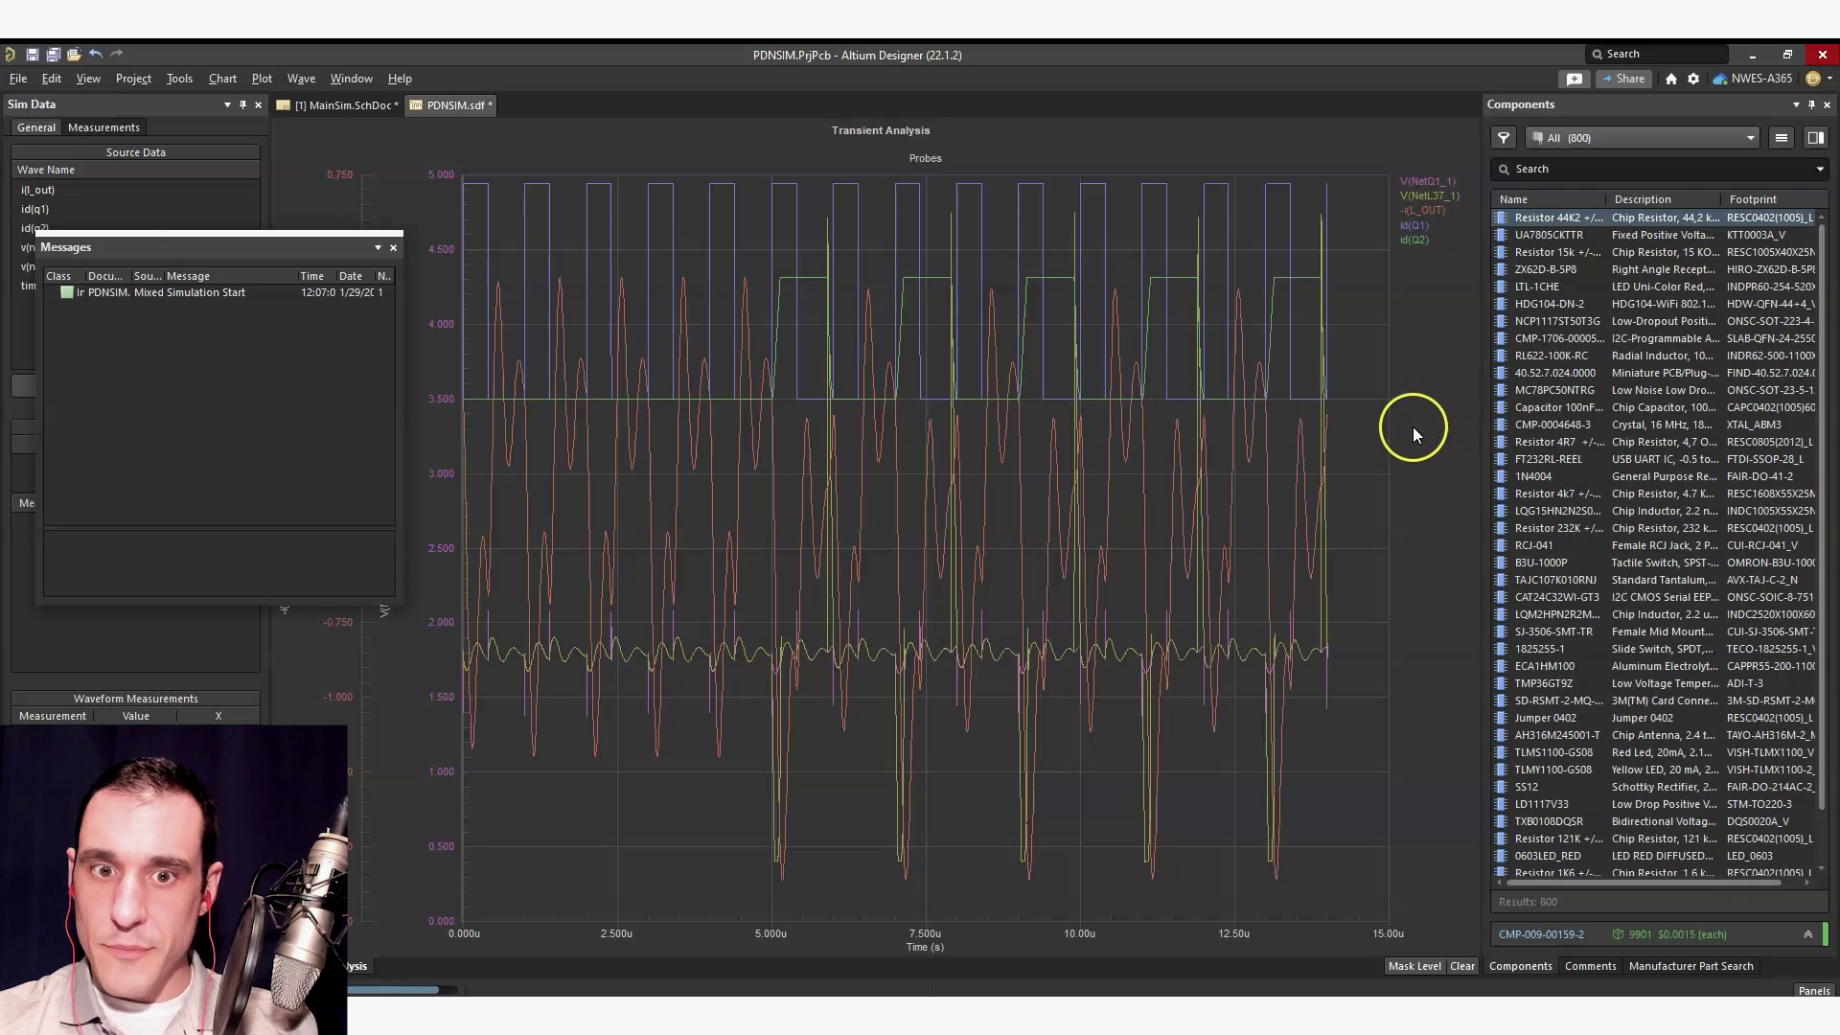
right_click(1443, 213)
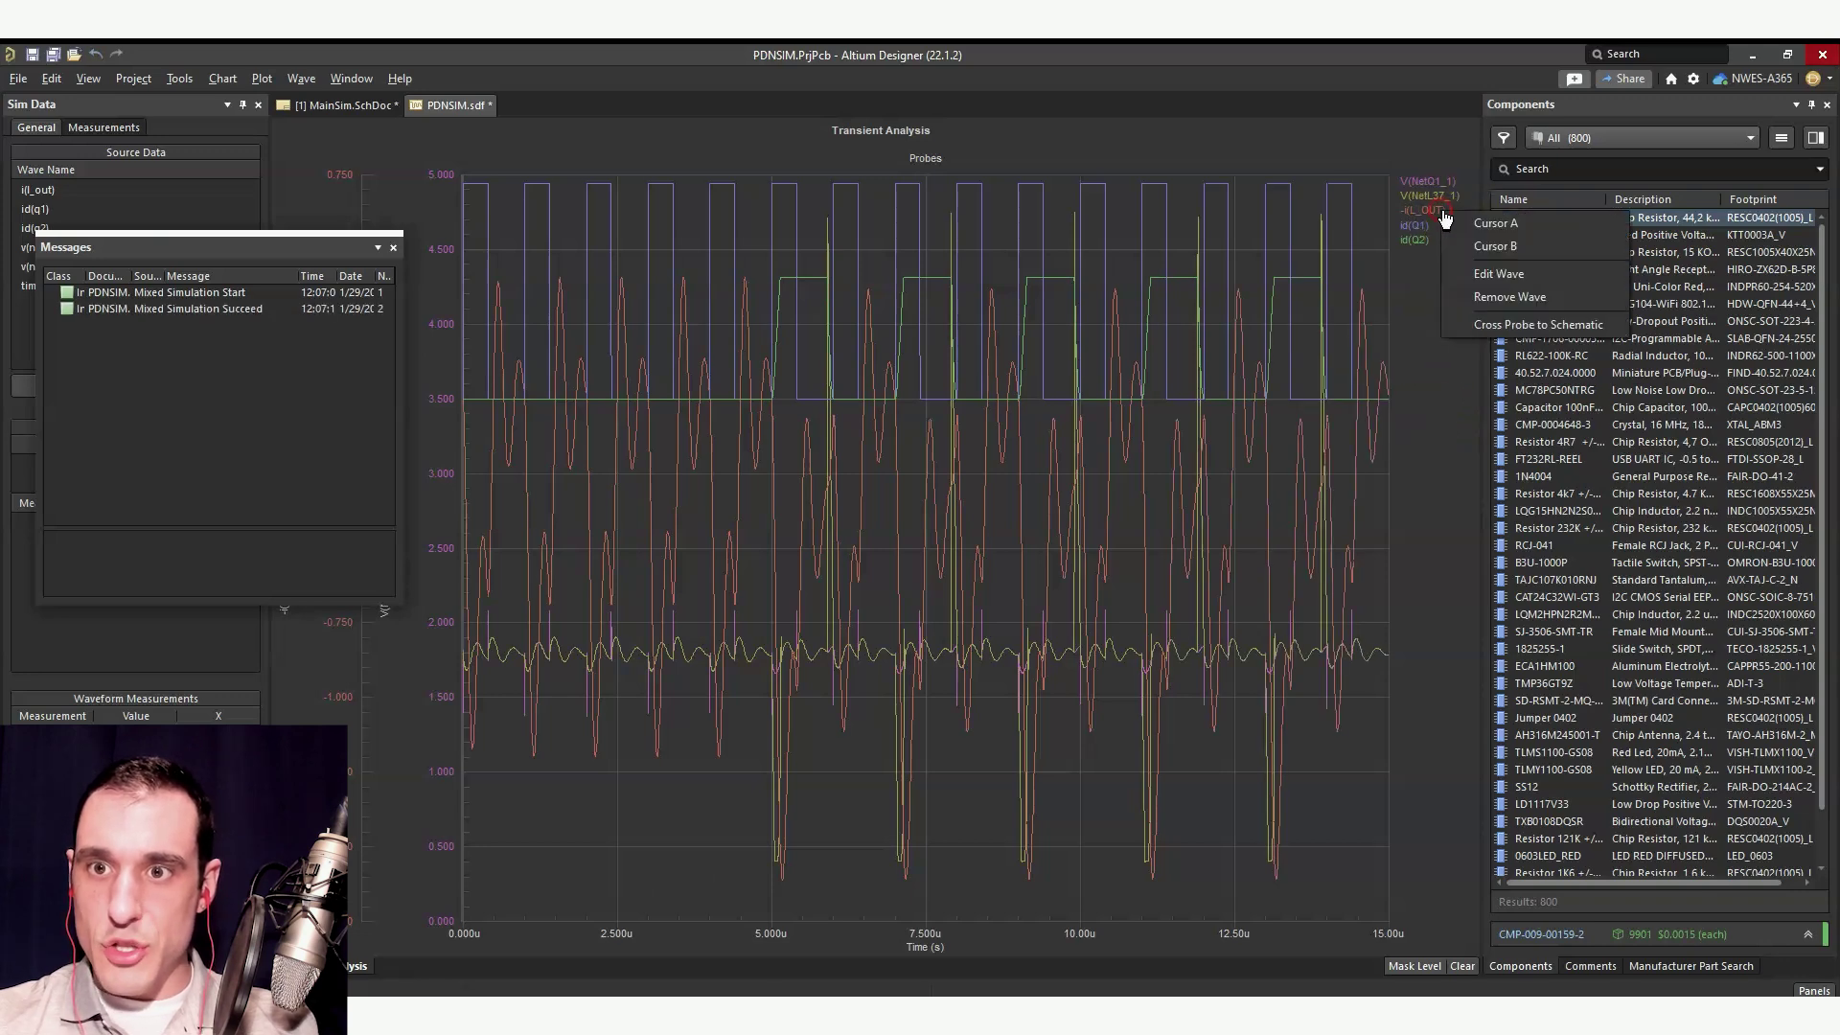
click(1545, 299)
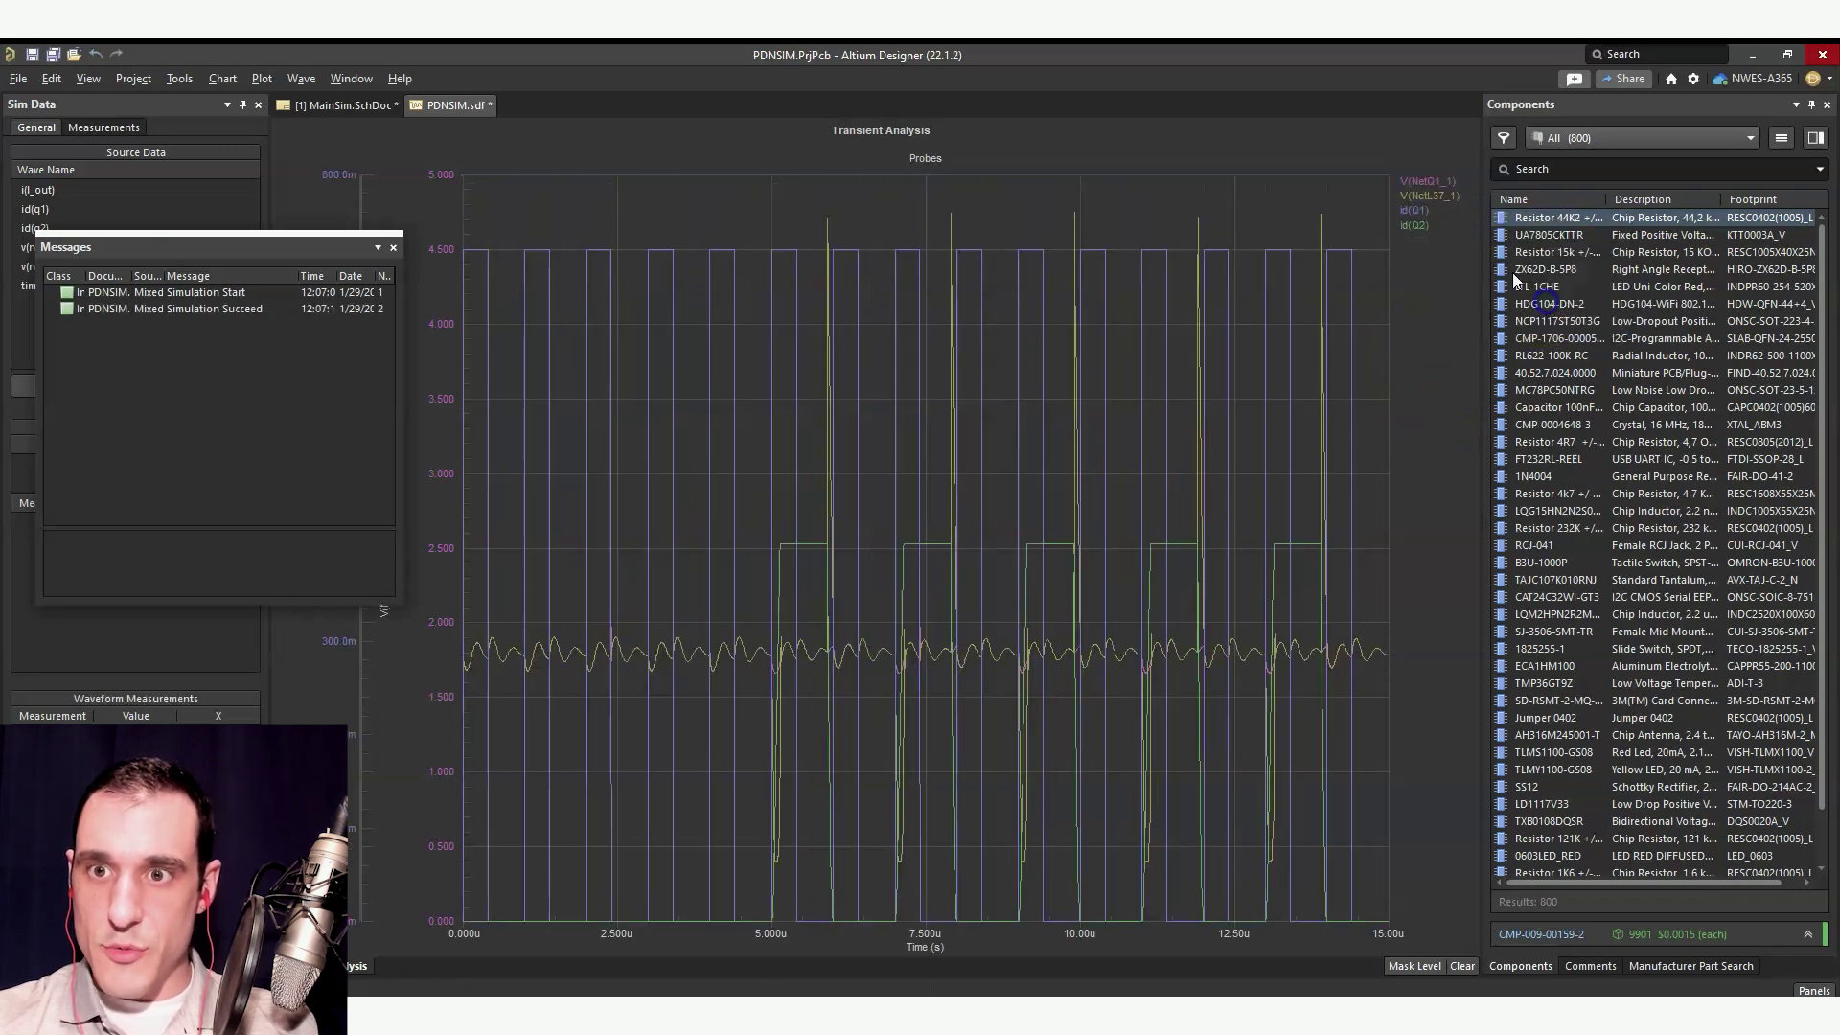
Step: Examine the id(Q1) and id(Q2) pulse waves individually in the transient plot, checking them against Q1 and Q2 in MainSim.SchDoc
right_click(1423, 233)
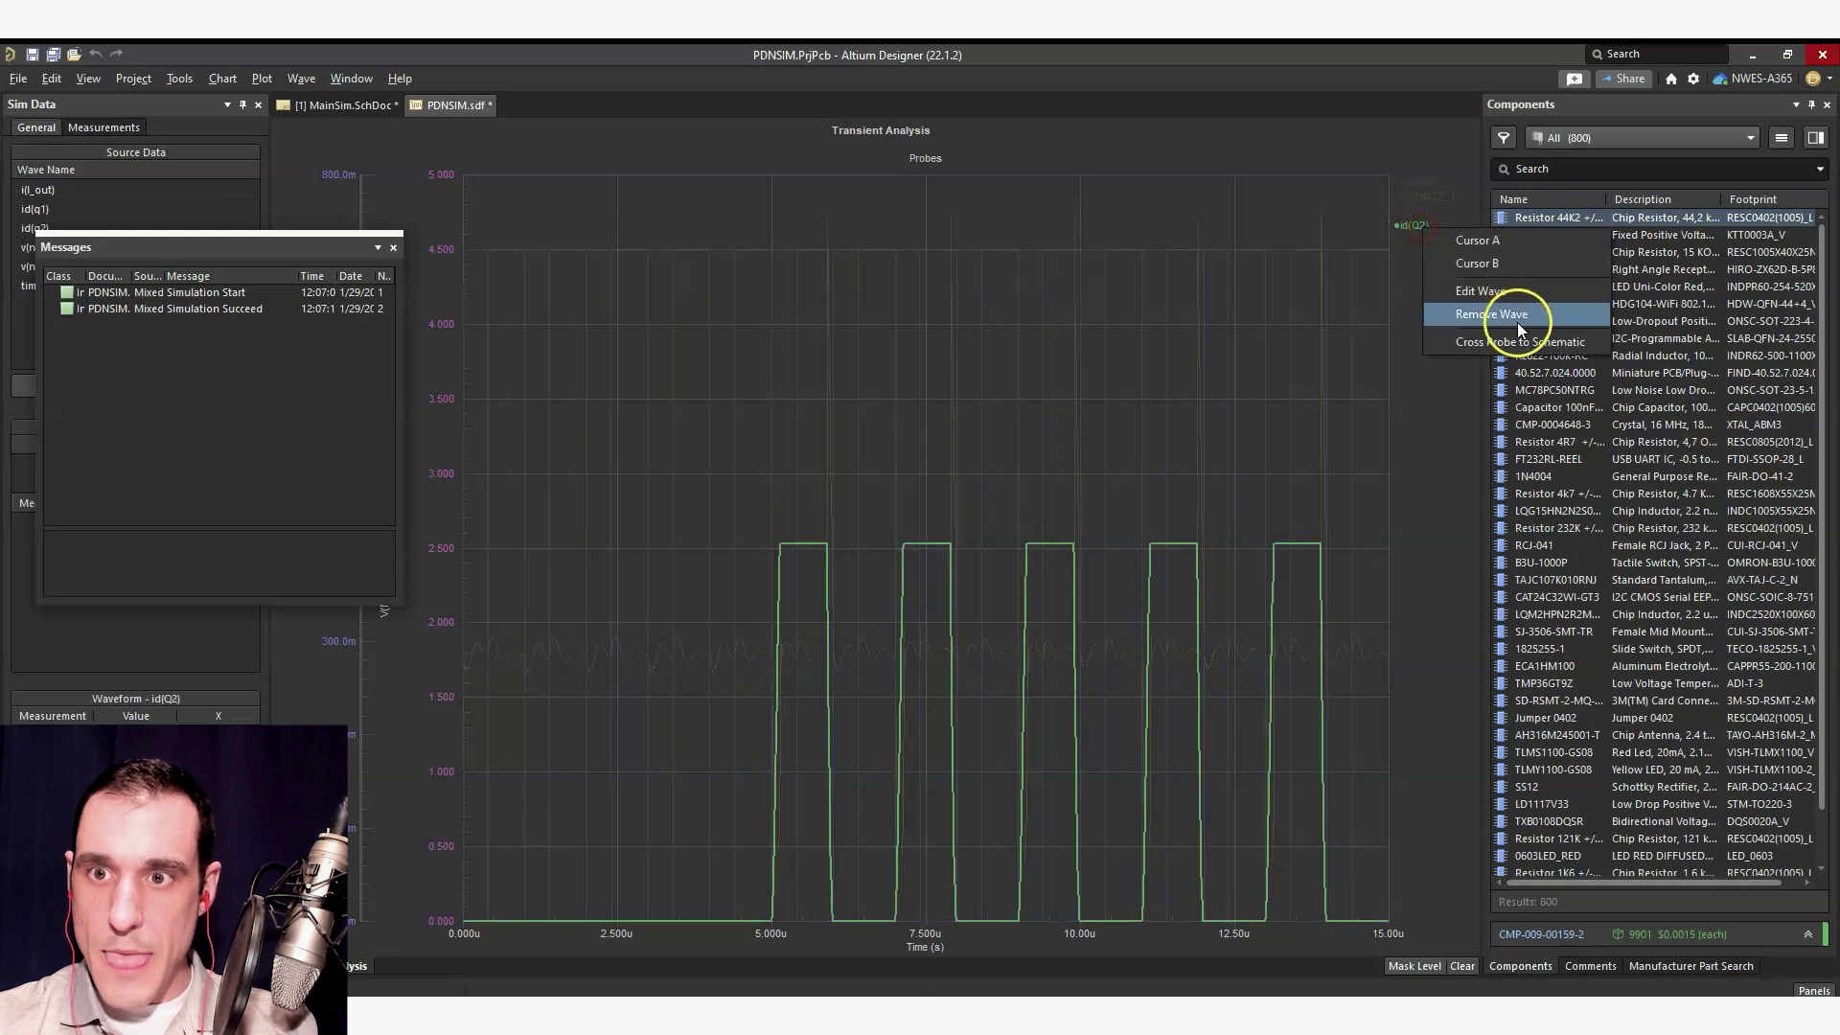
click(1461, 449)
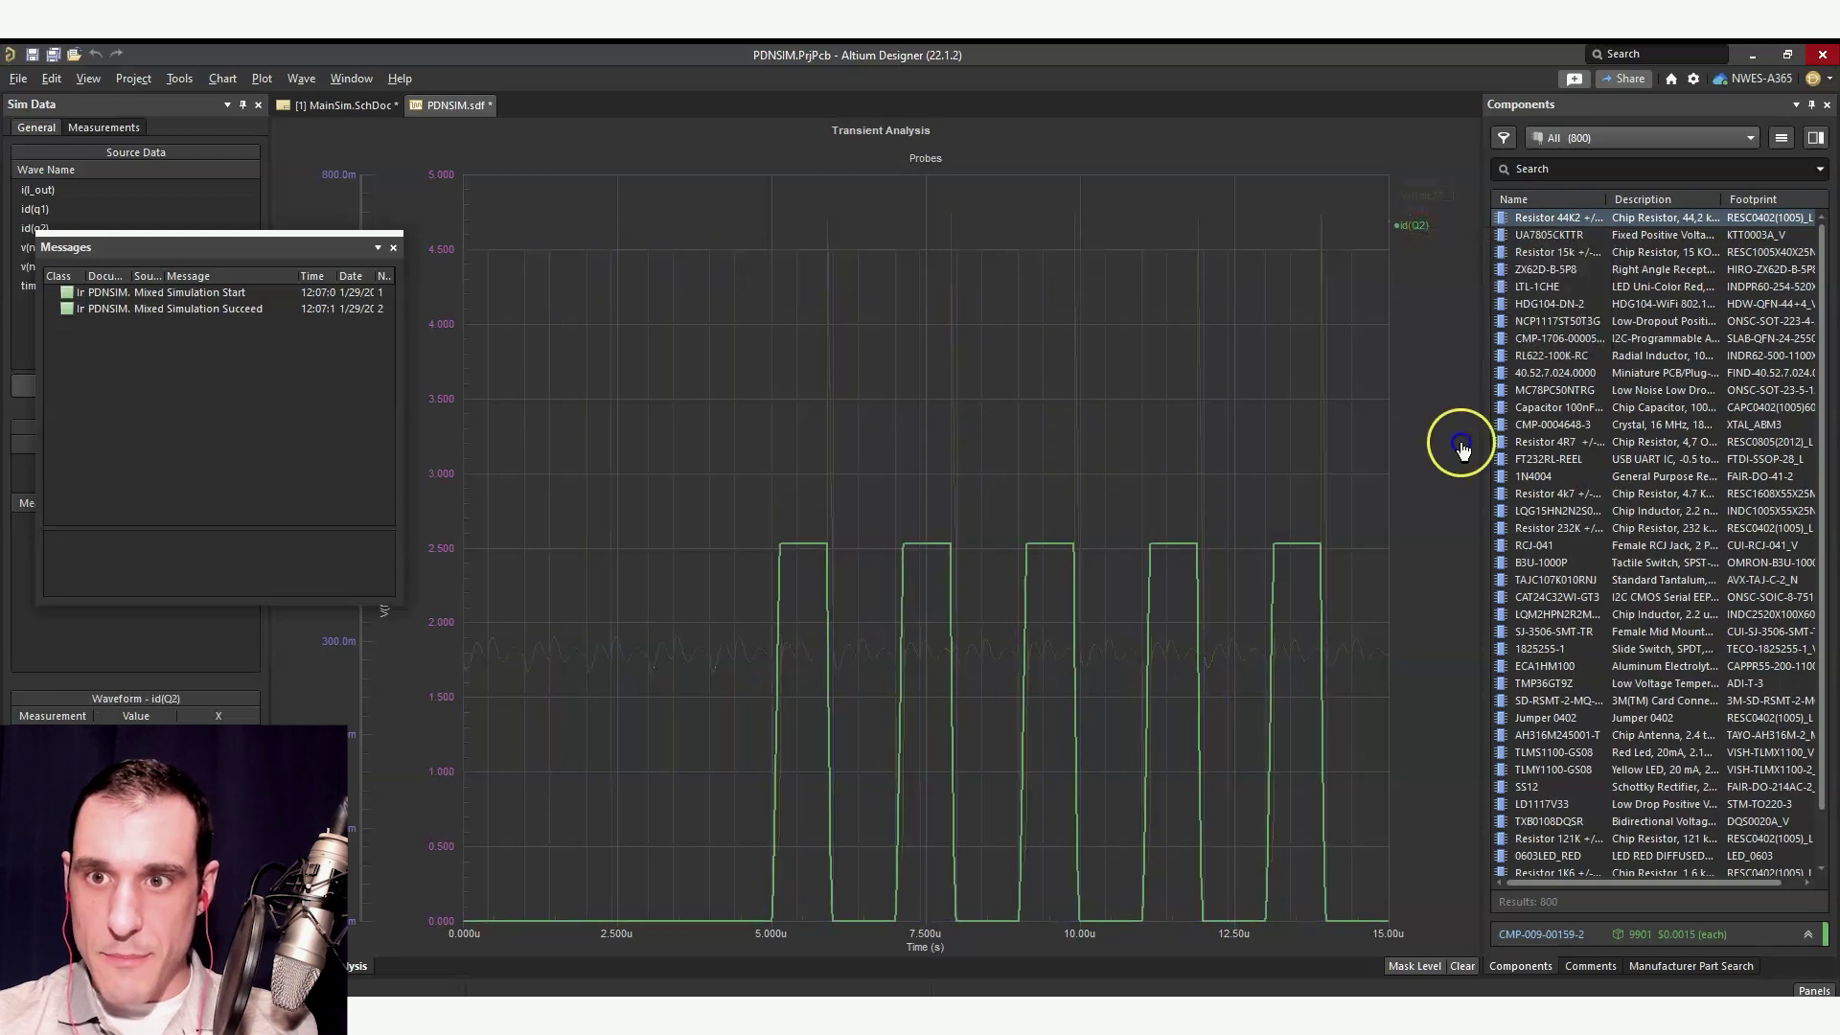
click(1419, 213)
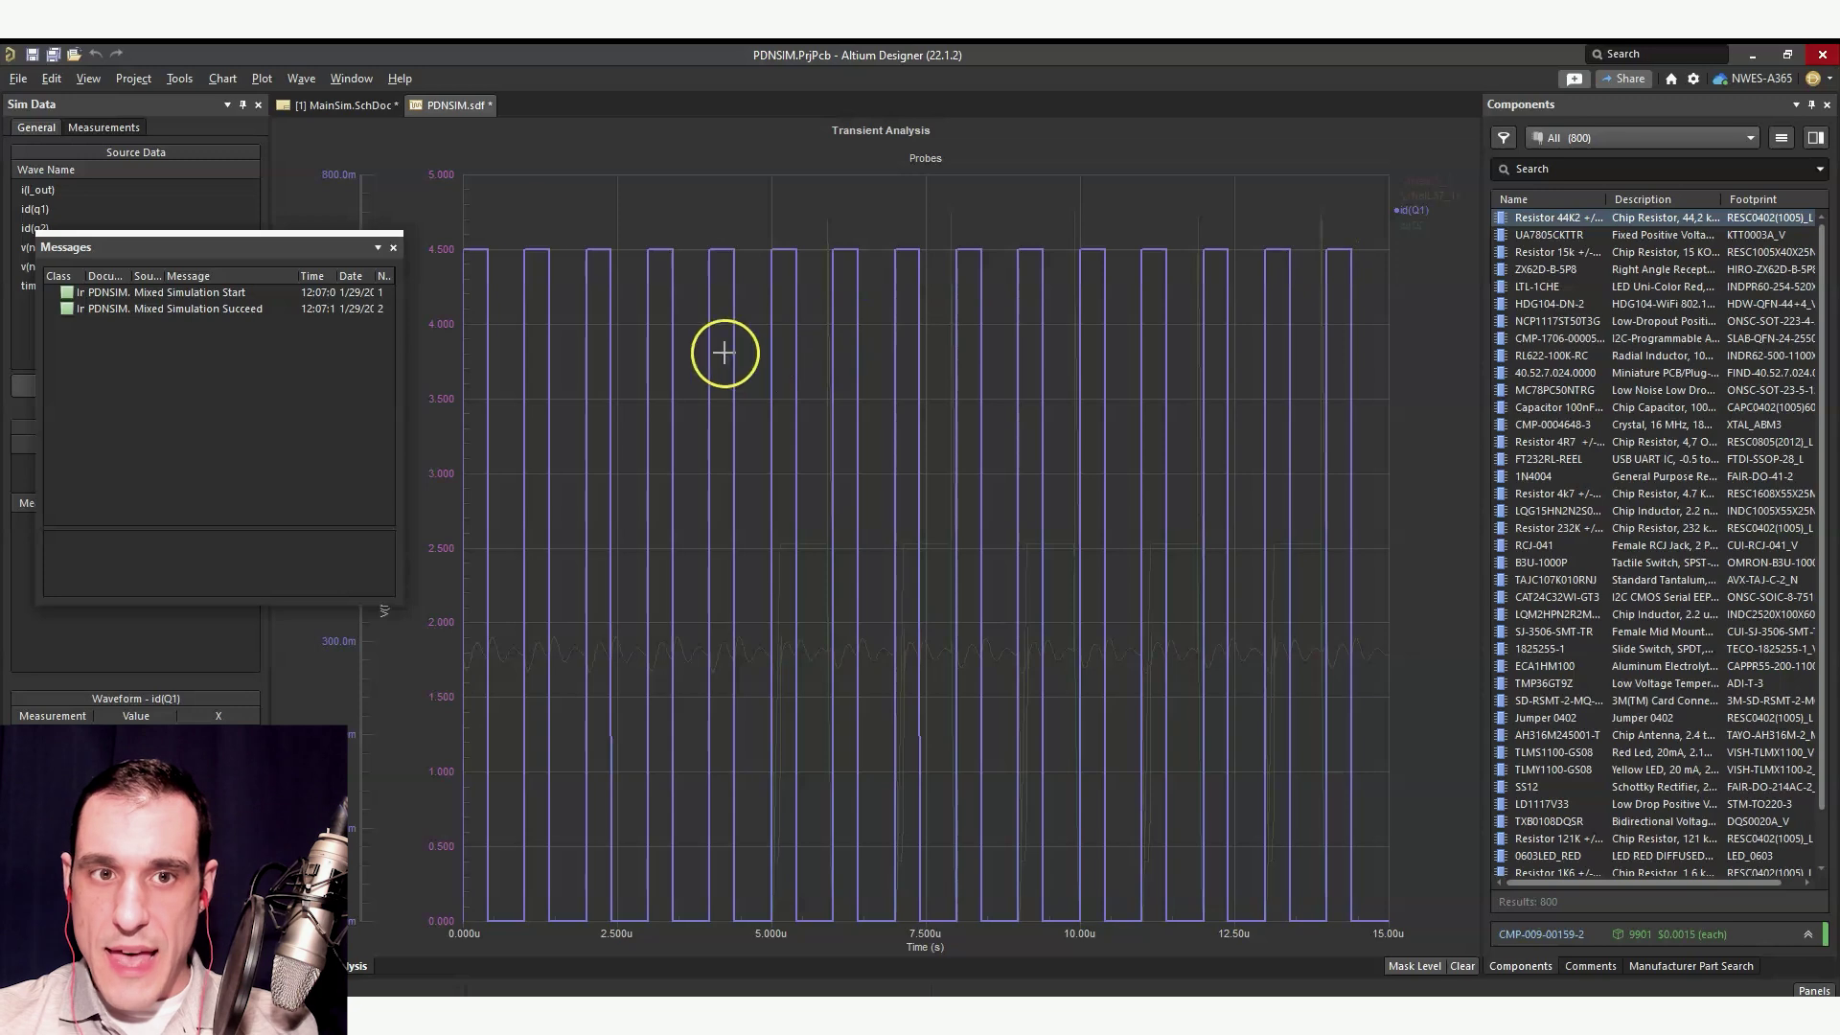
click(343, 105)
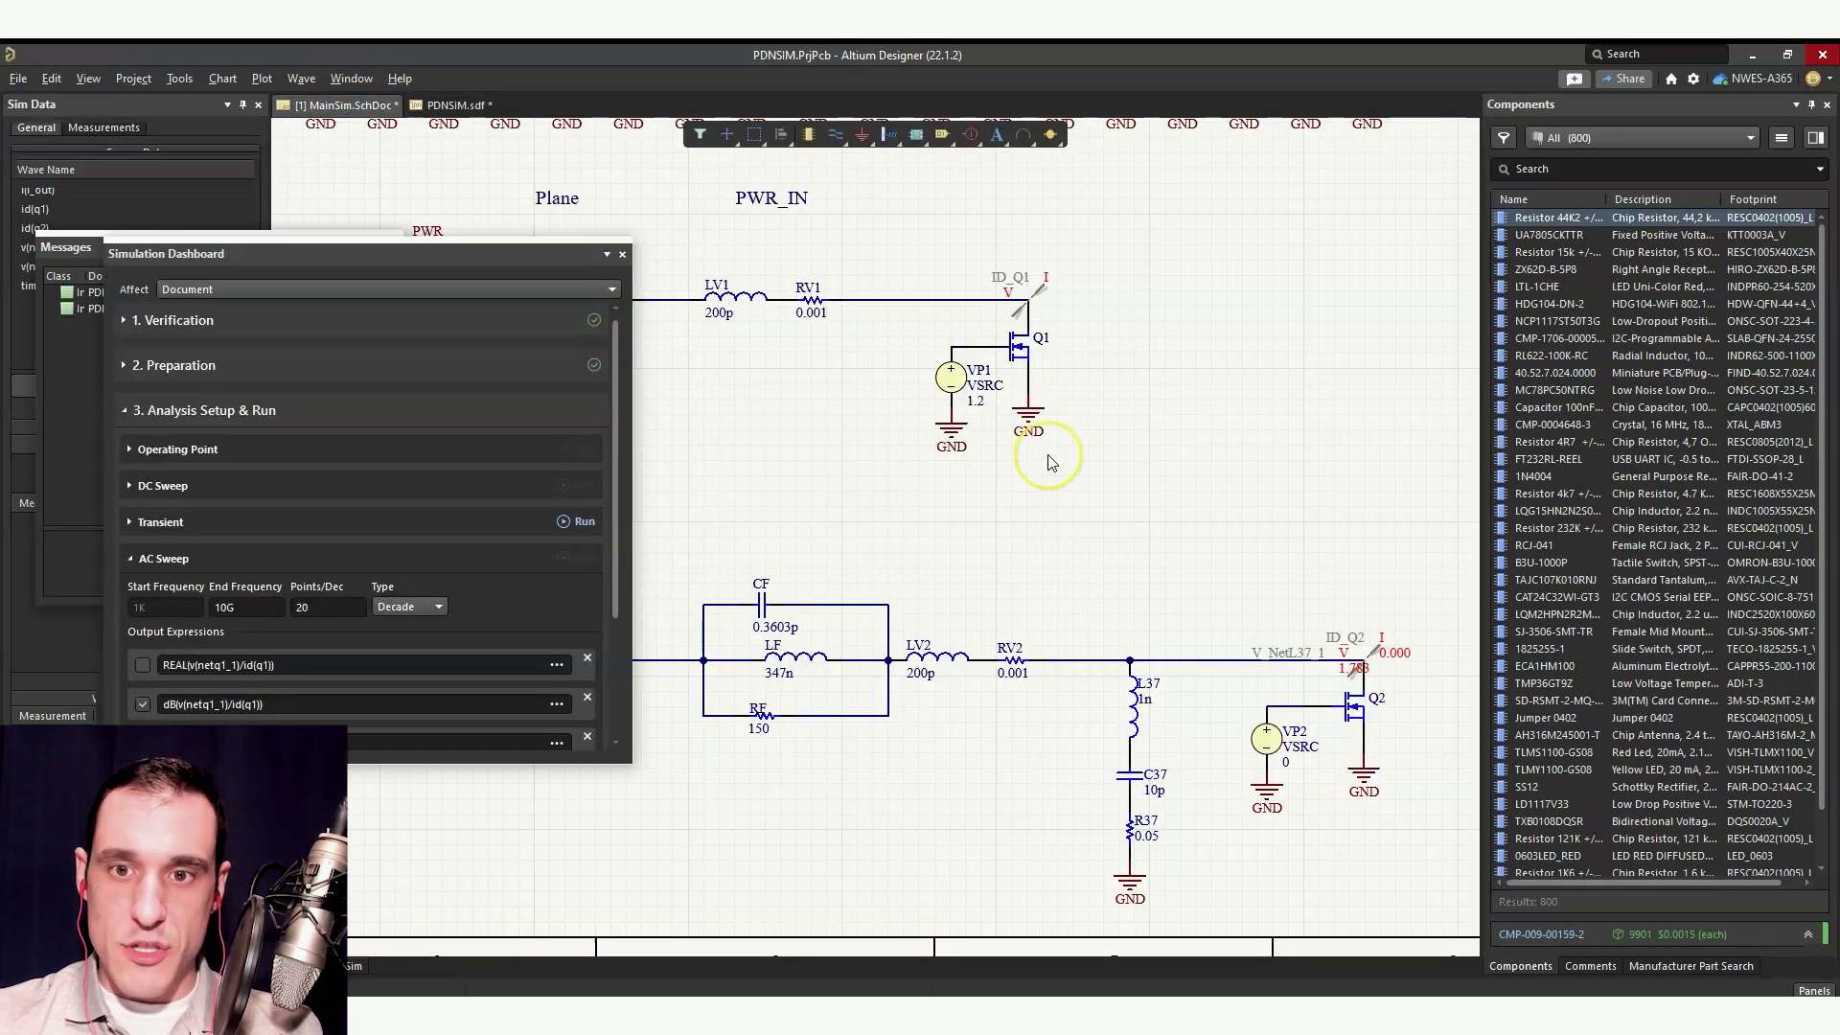
click(450, 105)
click(1415, 226)
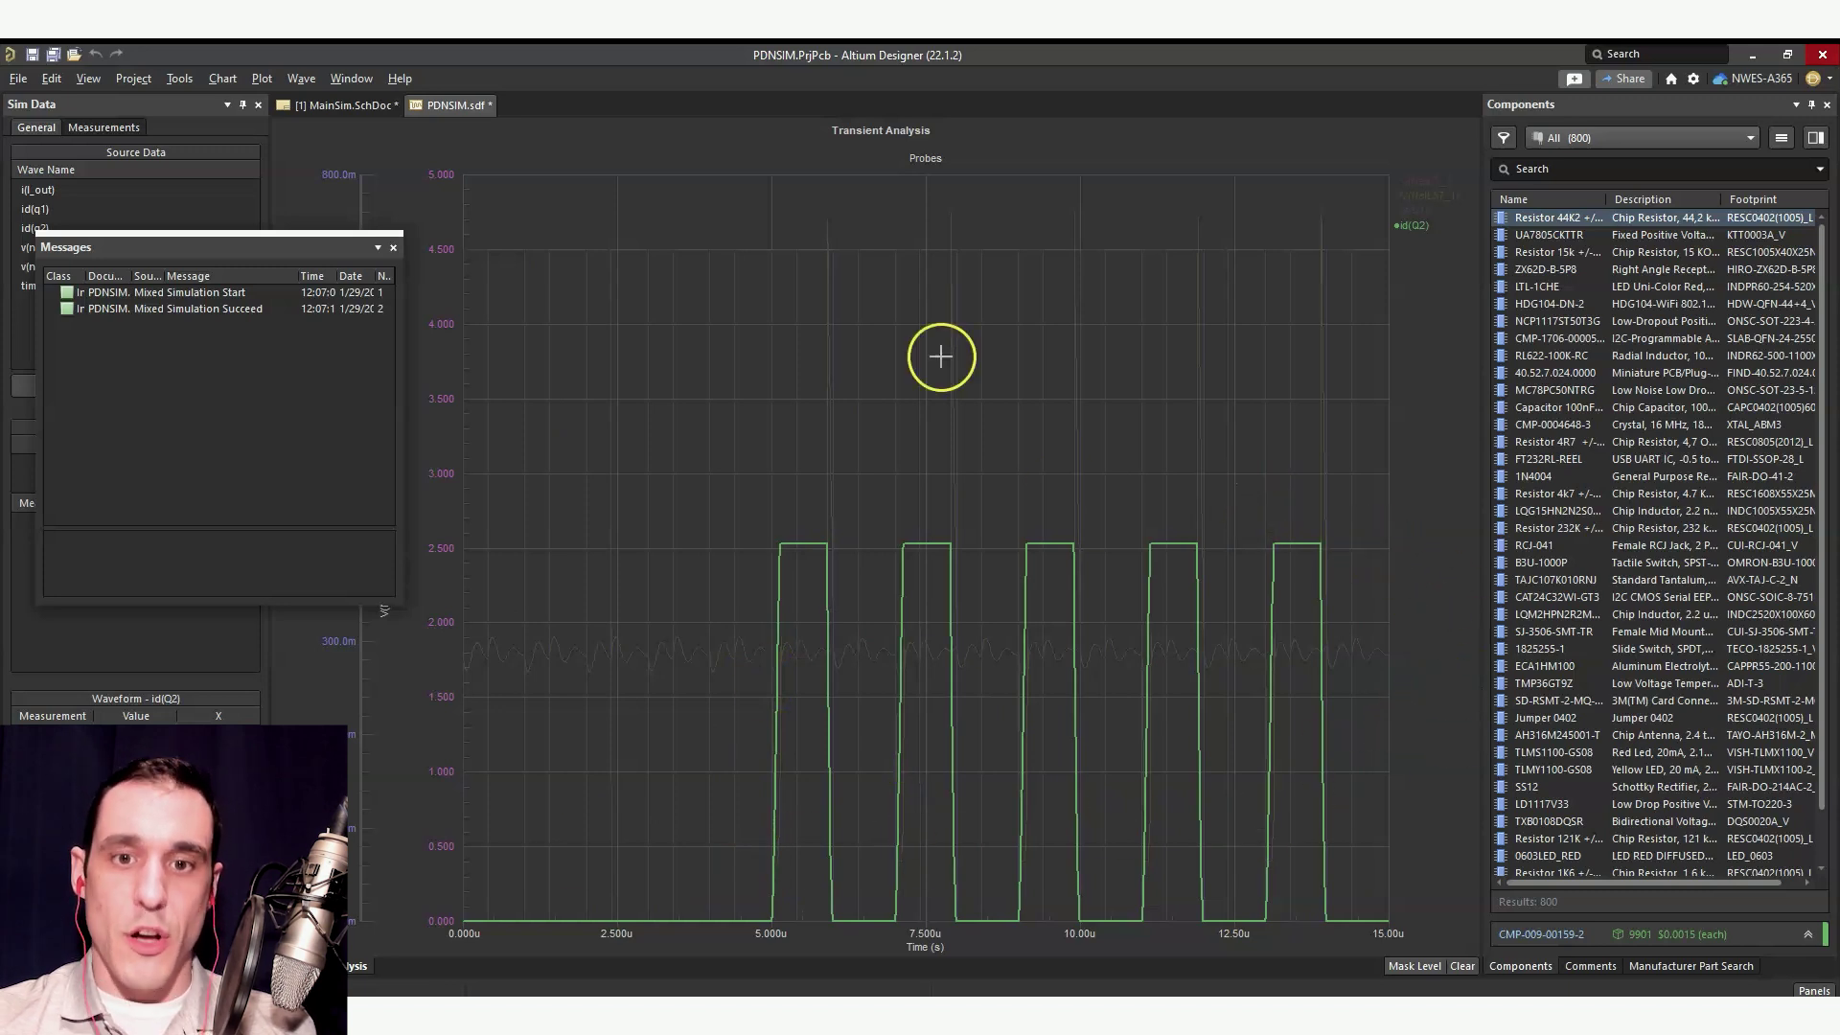
Step: Remove the id(Q2) and id(Q1) waves from the transient plot and highlight V(NetQ1_1) and V(NetL37_1) in turn
right_click(1412, 227)
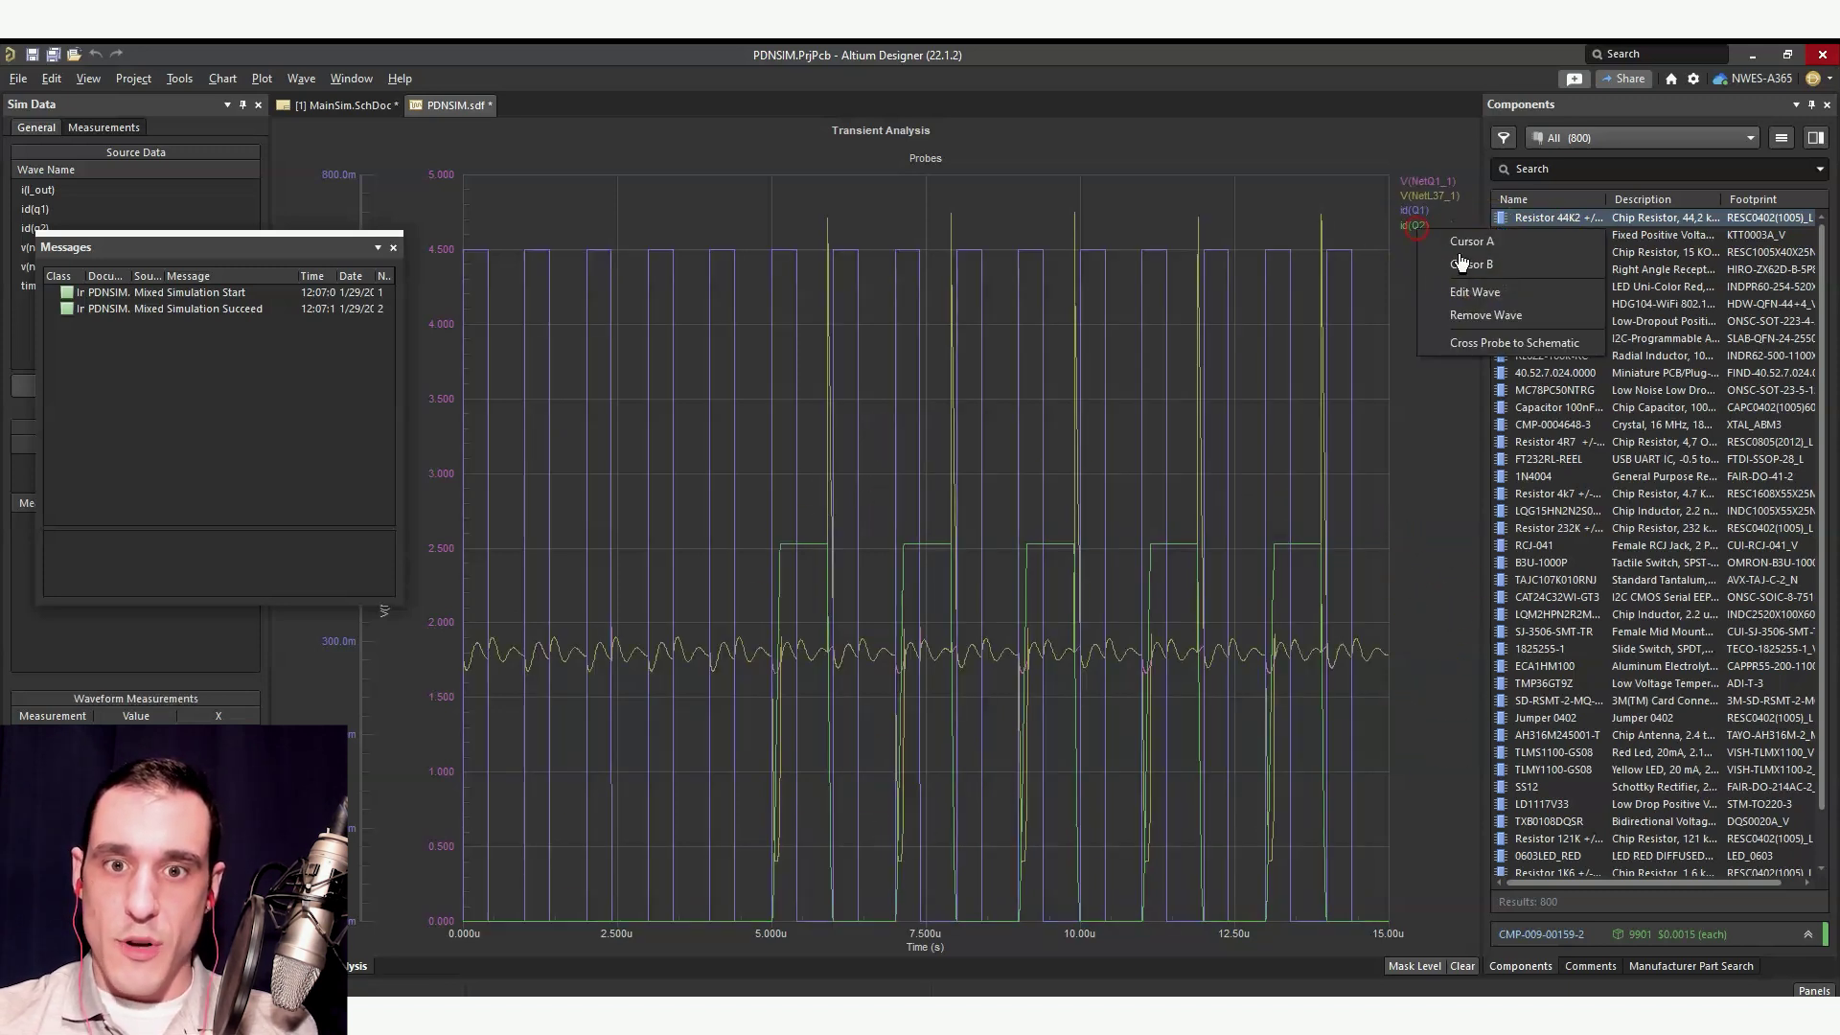
click(1473, 320)
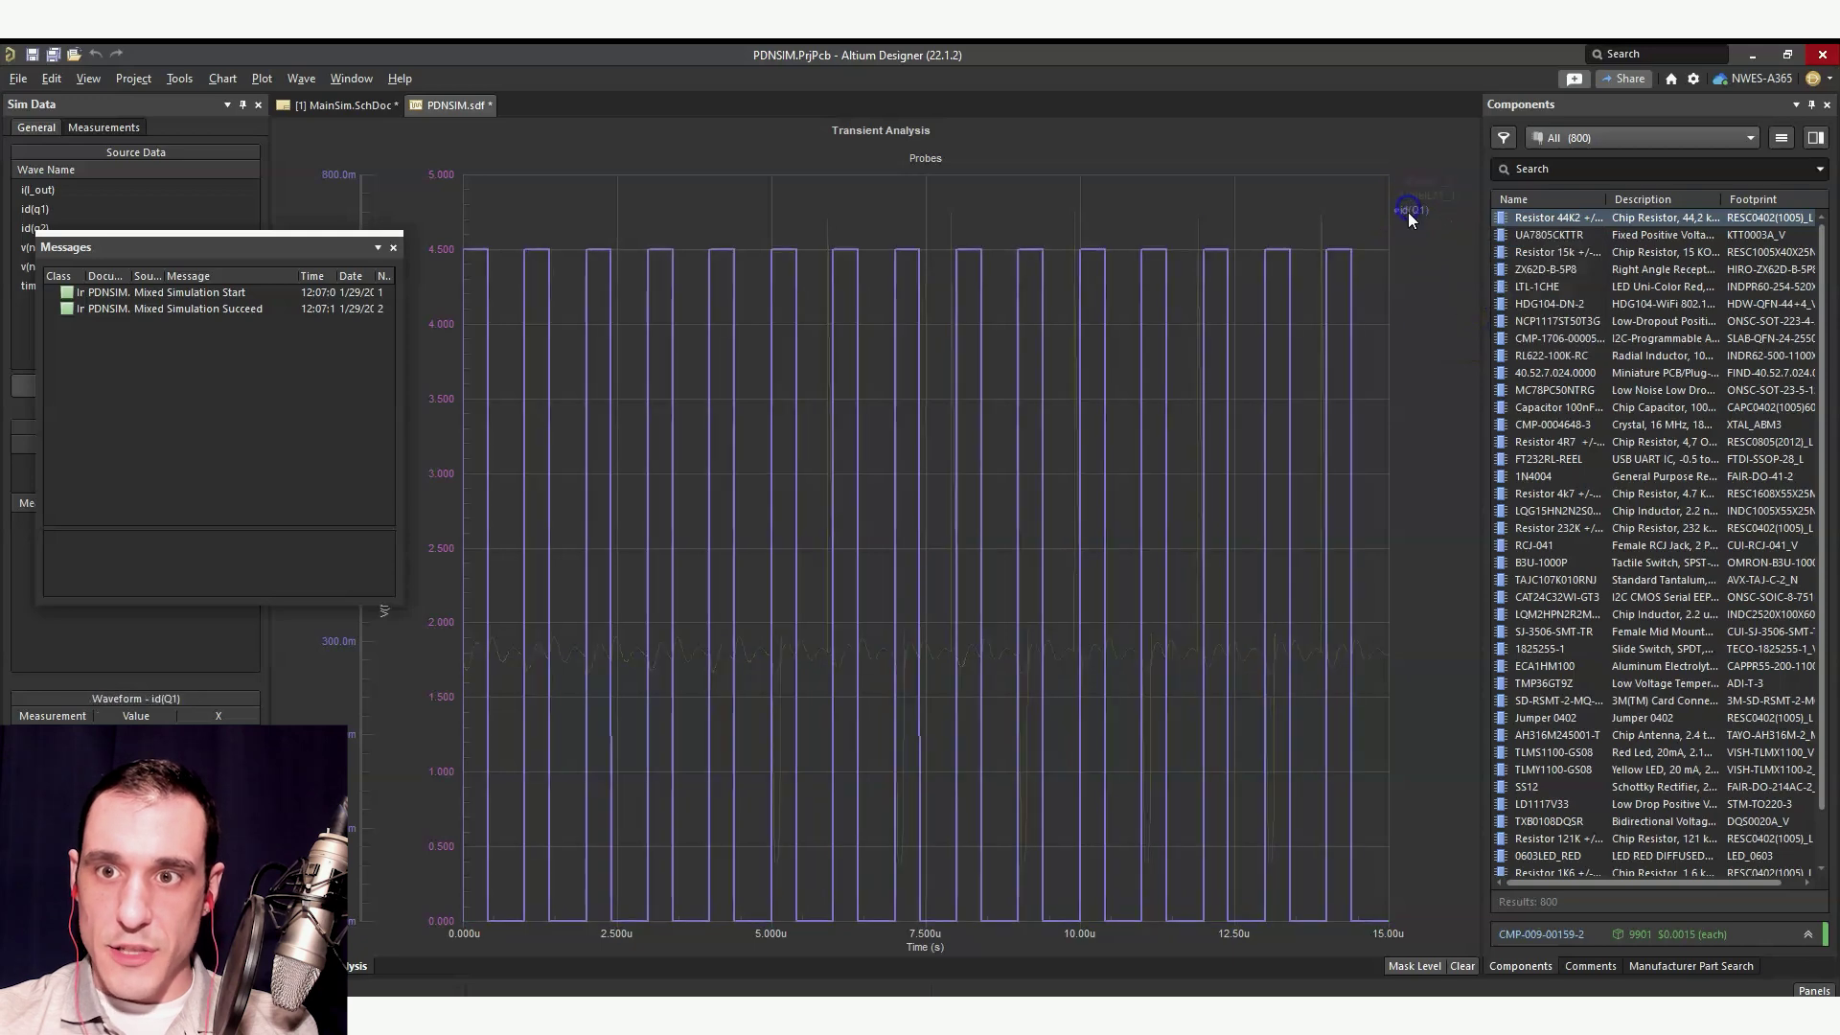
right_click(1411, 214)
click(1491, 308)
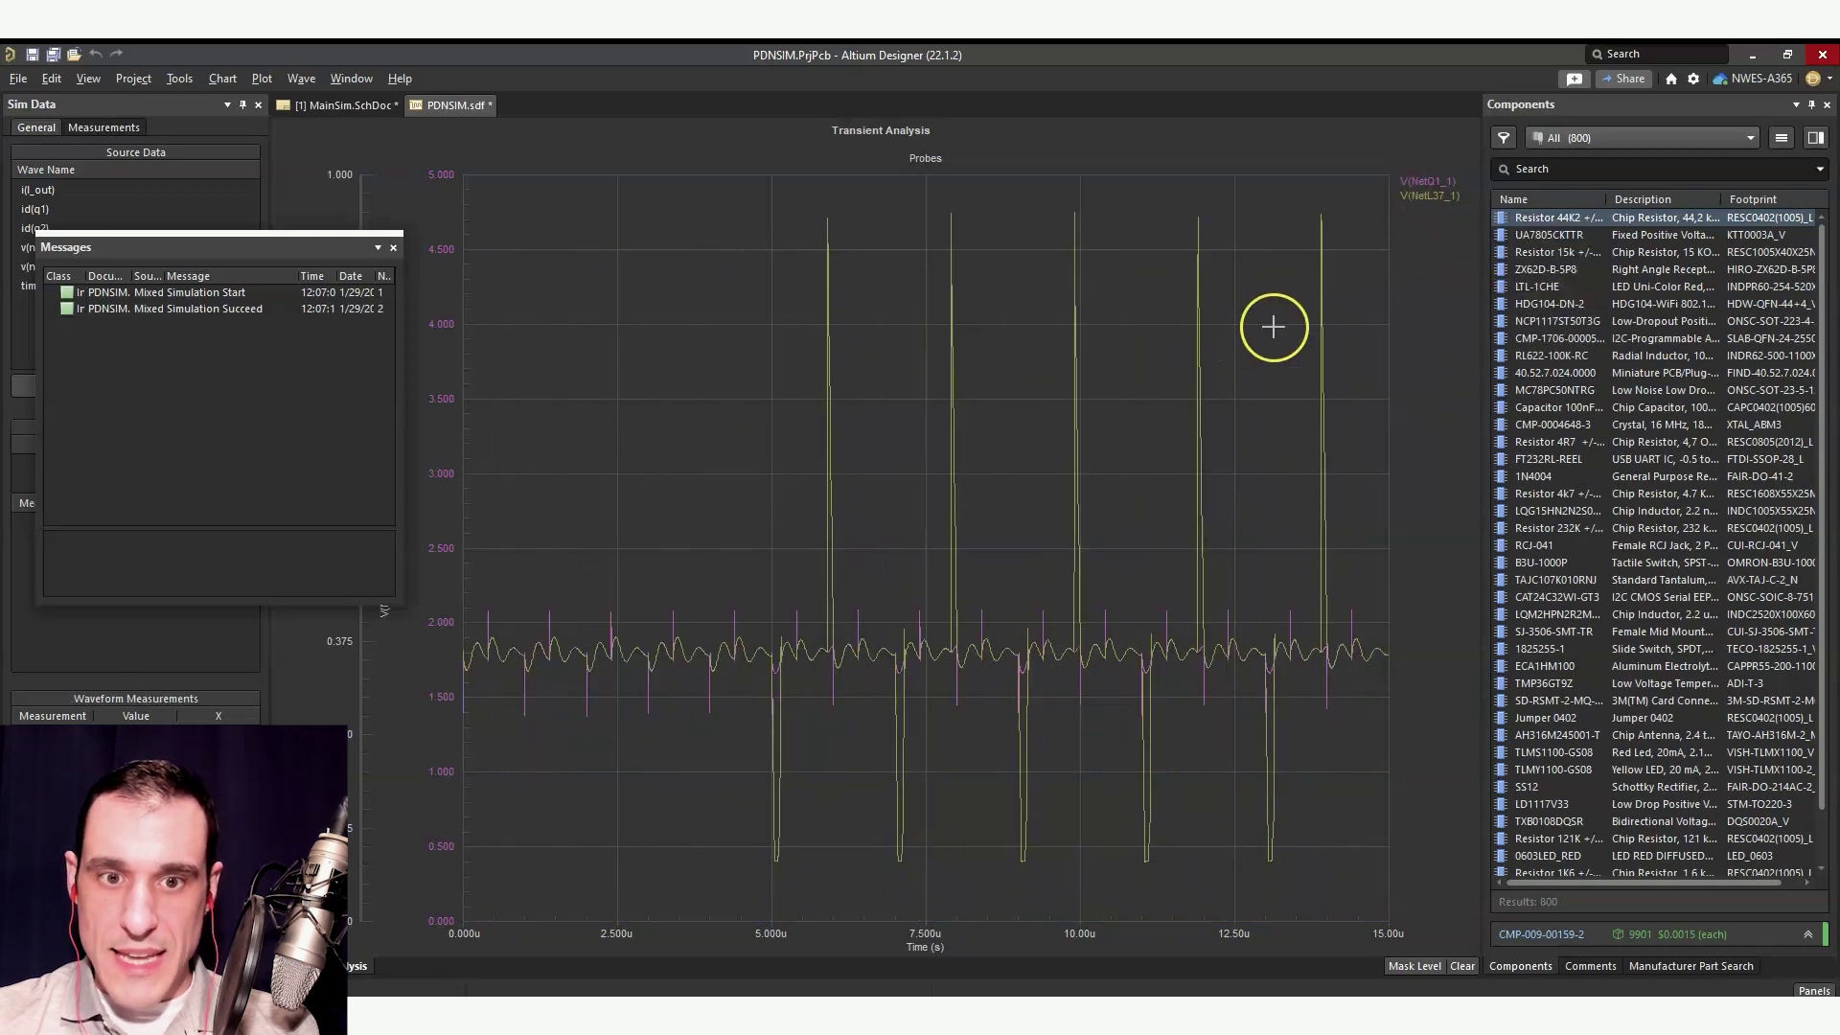
click(1429, 183)
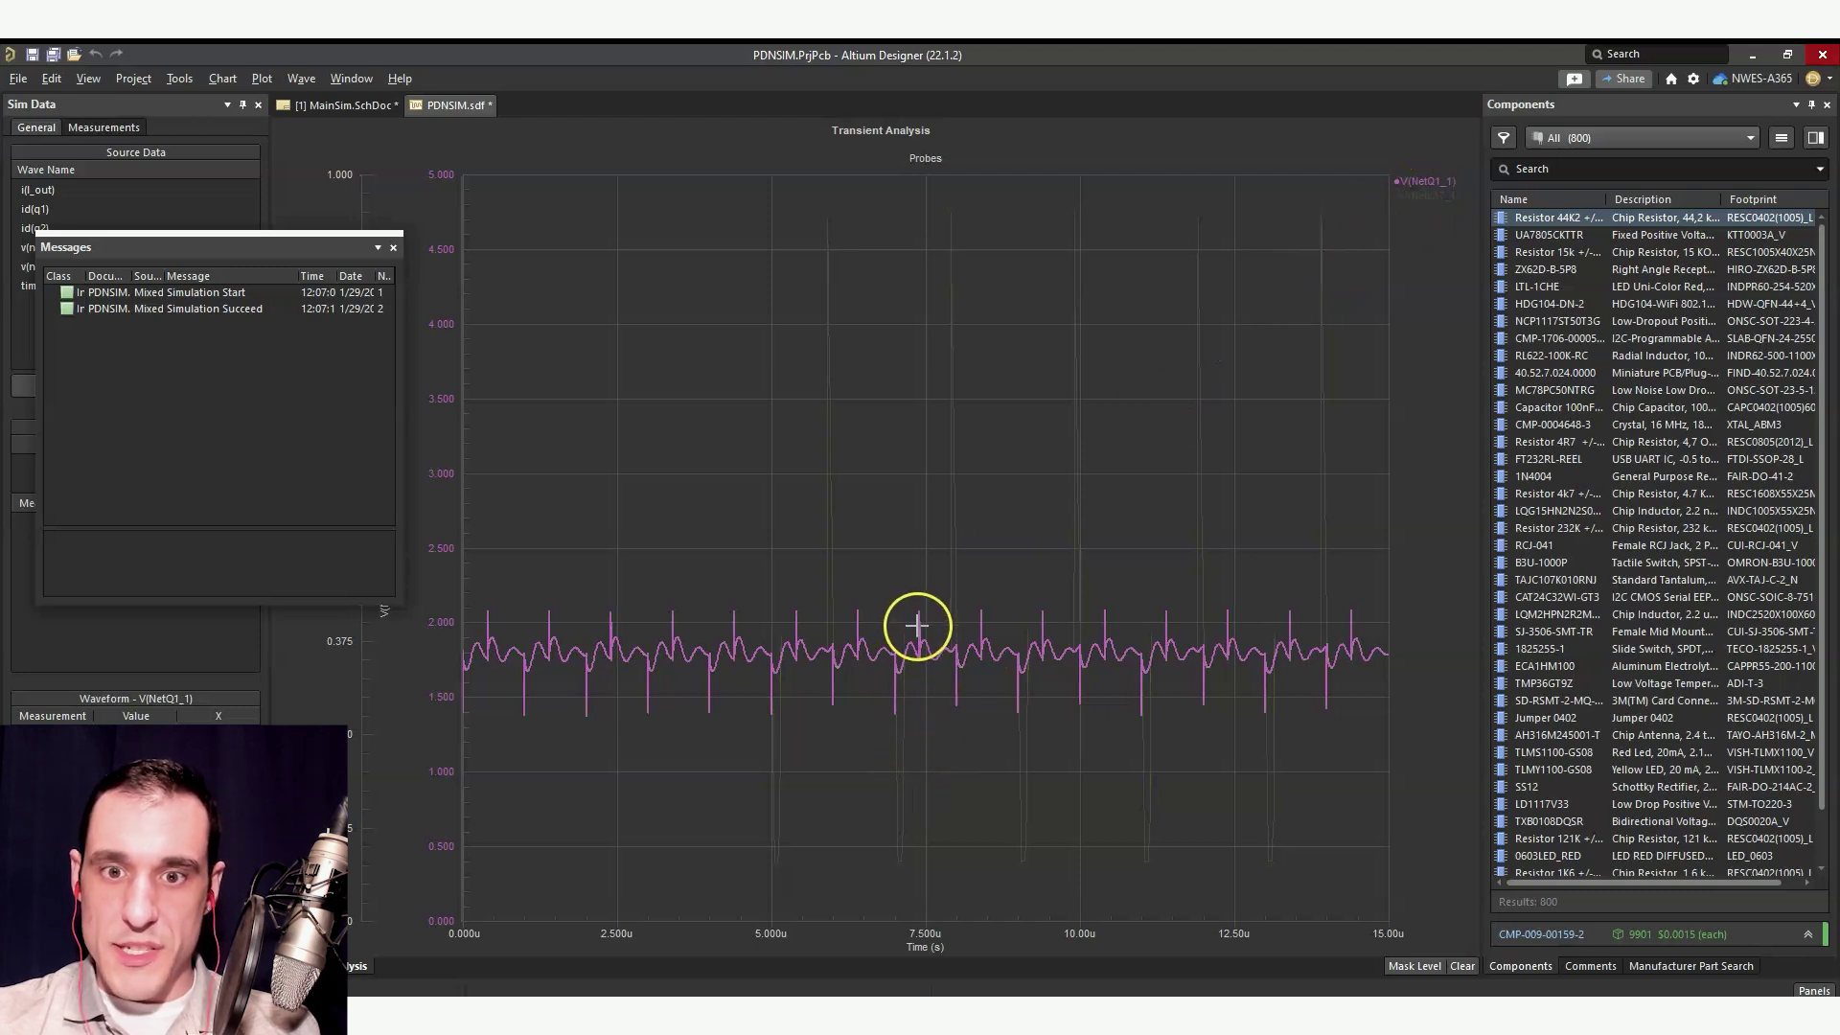
click(1434, 209)
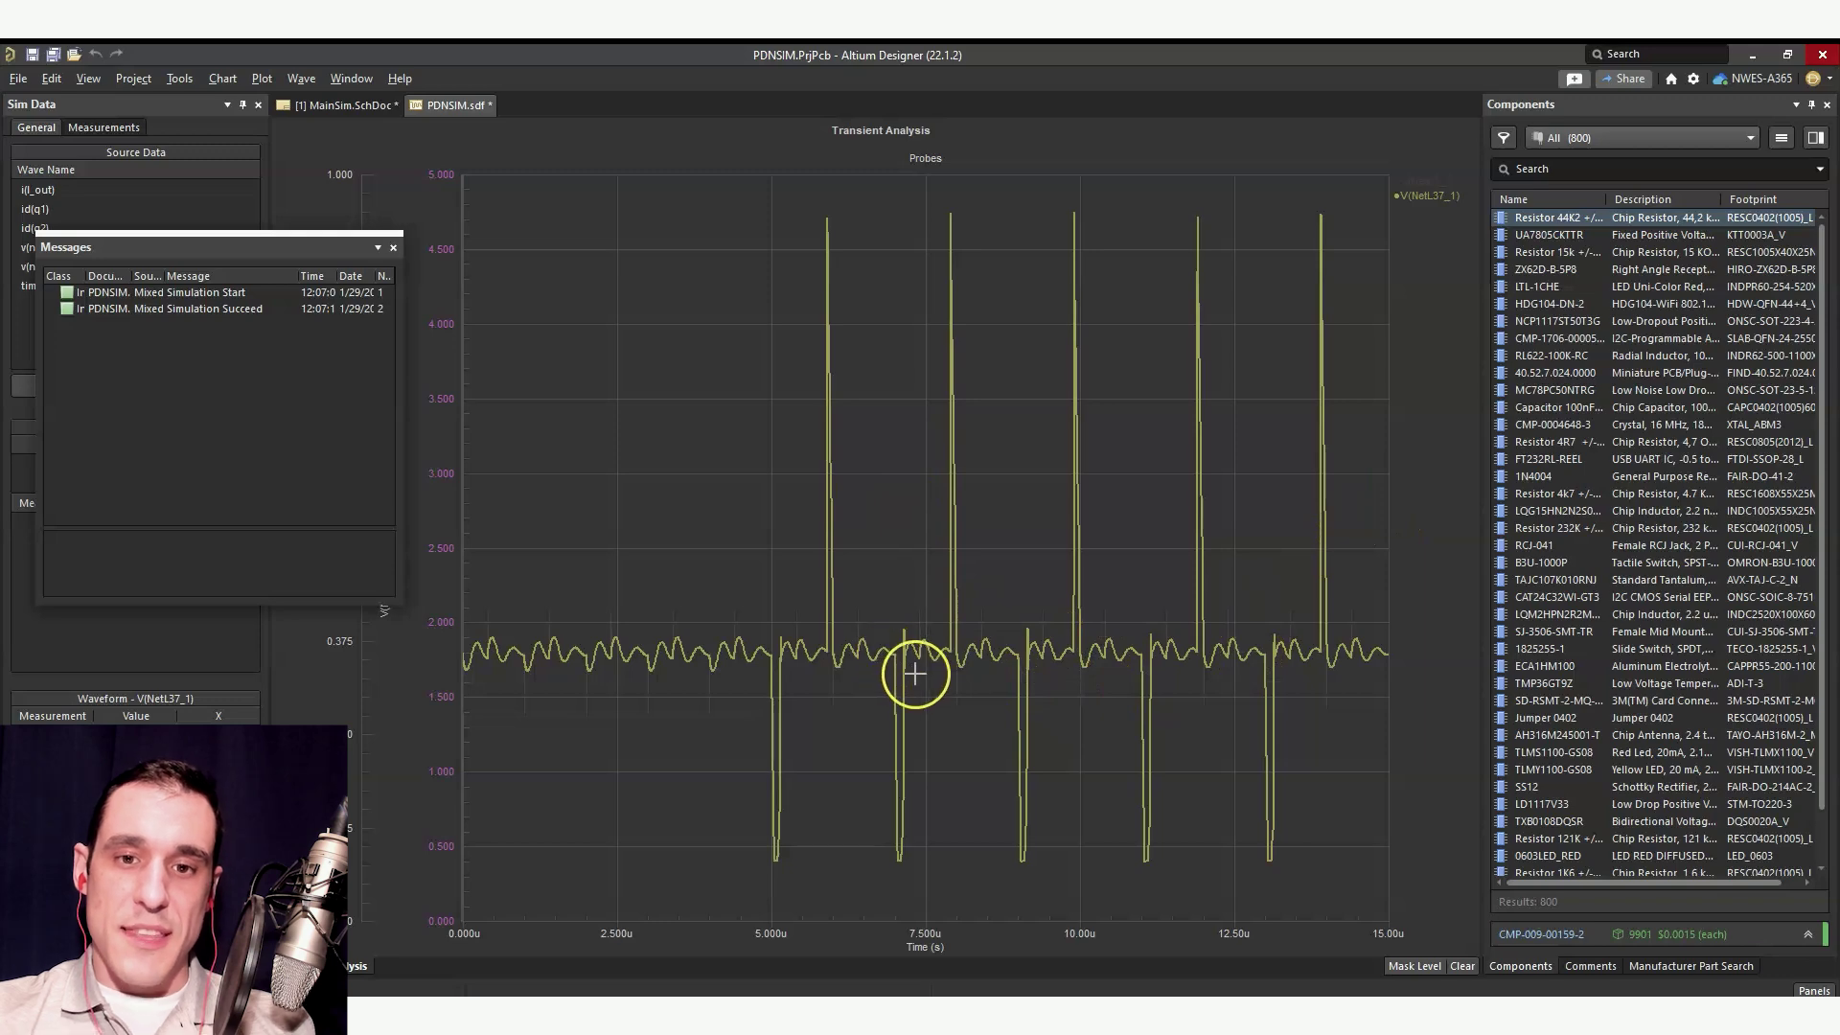
Step: Replace the ferrite bead network CF, LF and RF in MainSim.SchDoc with a direct wire from RP2 to LV2 and rerun the transient analysis
click(364, 123)
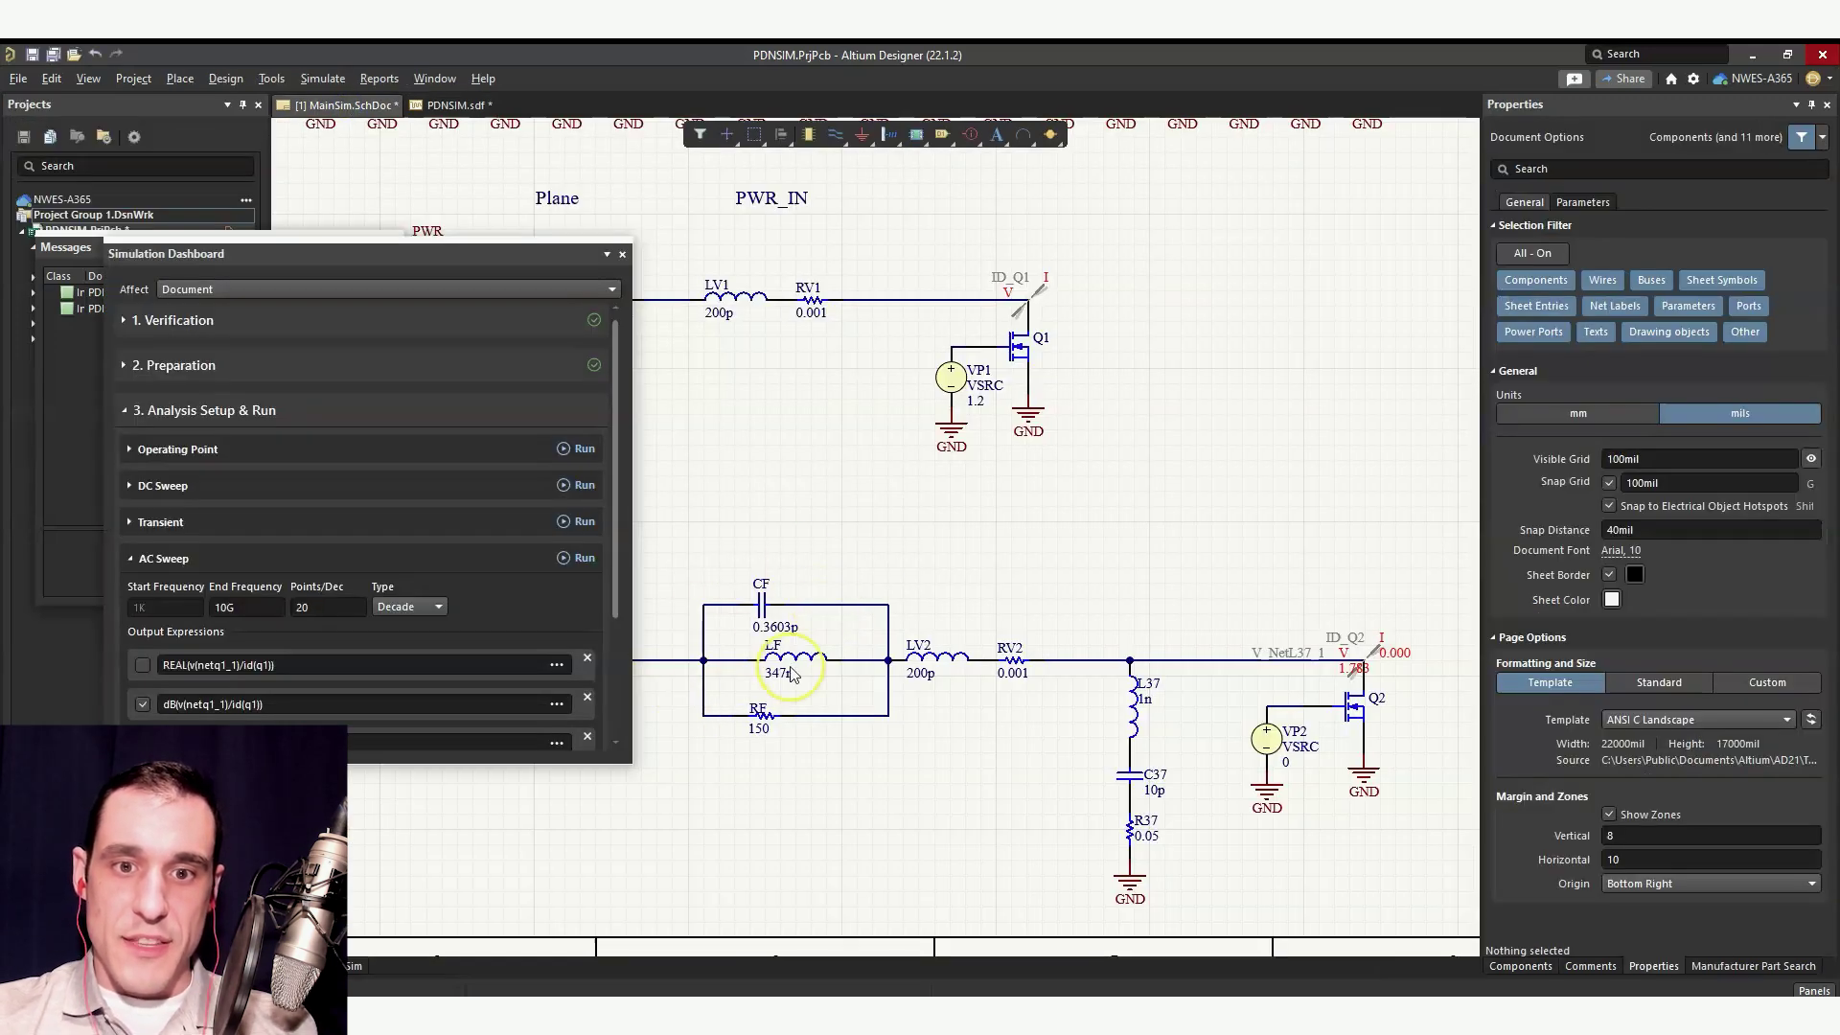
drag(680, 740, 881, 558)
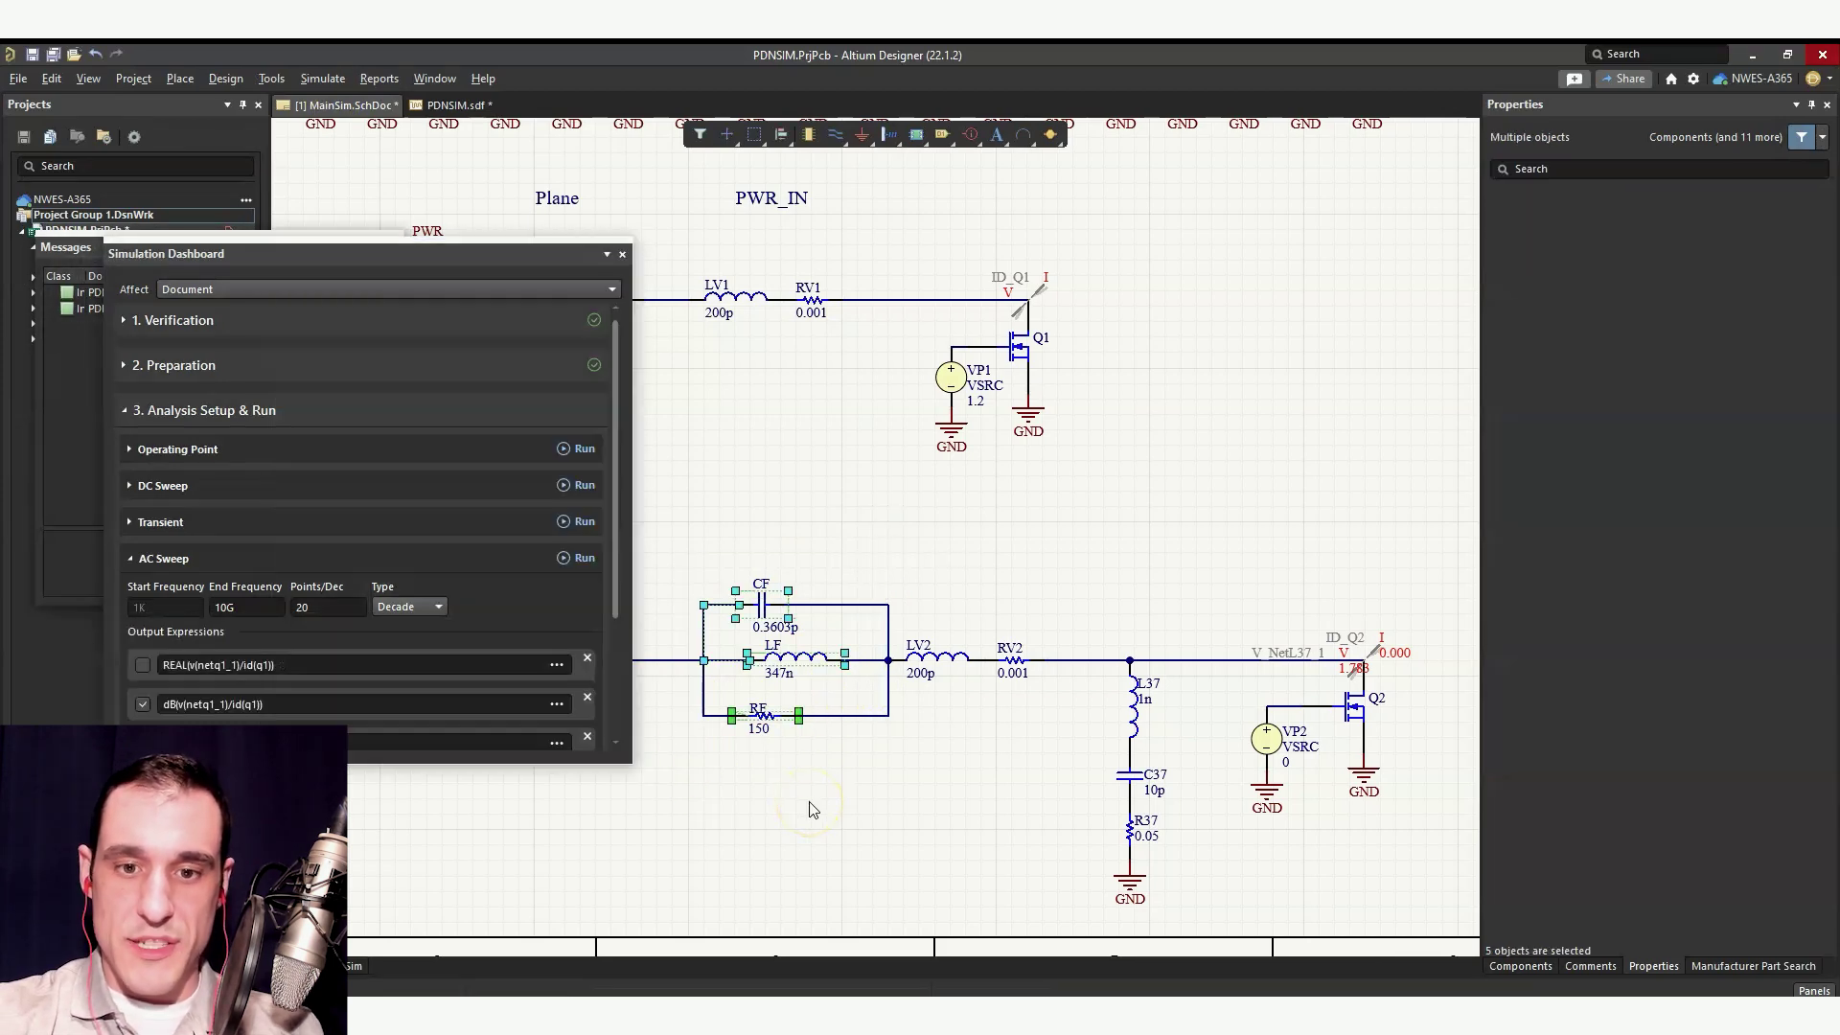
key(Delete)
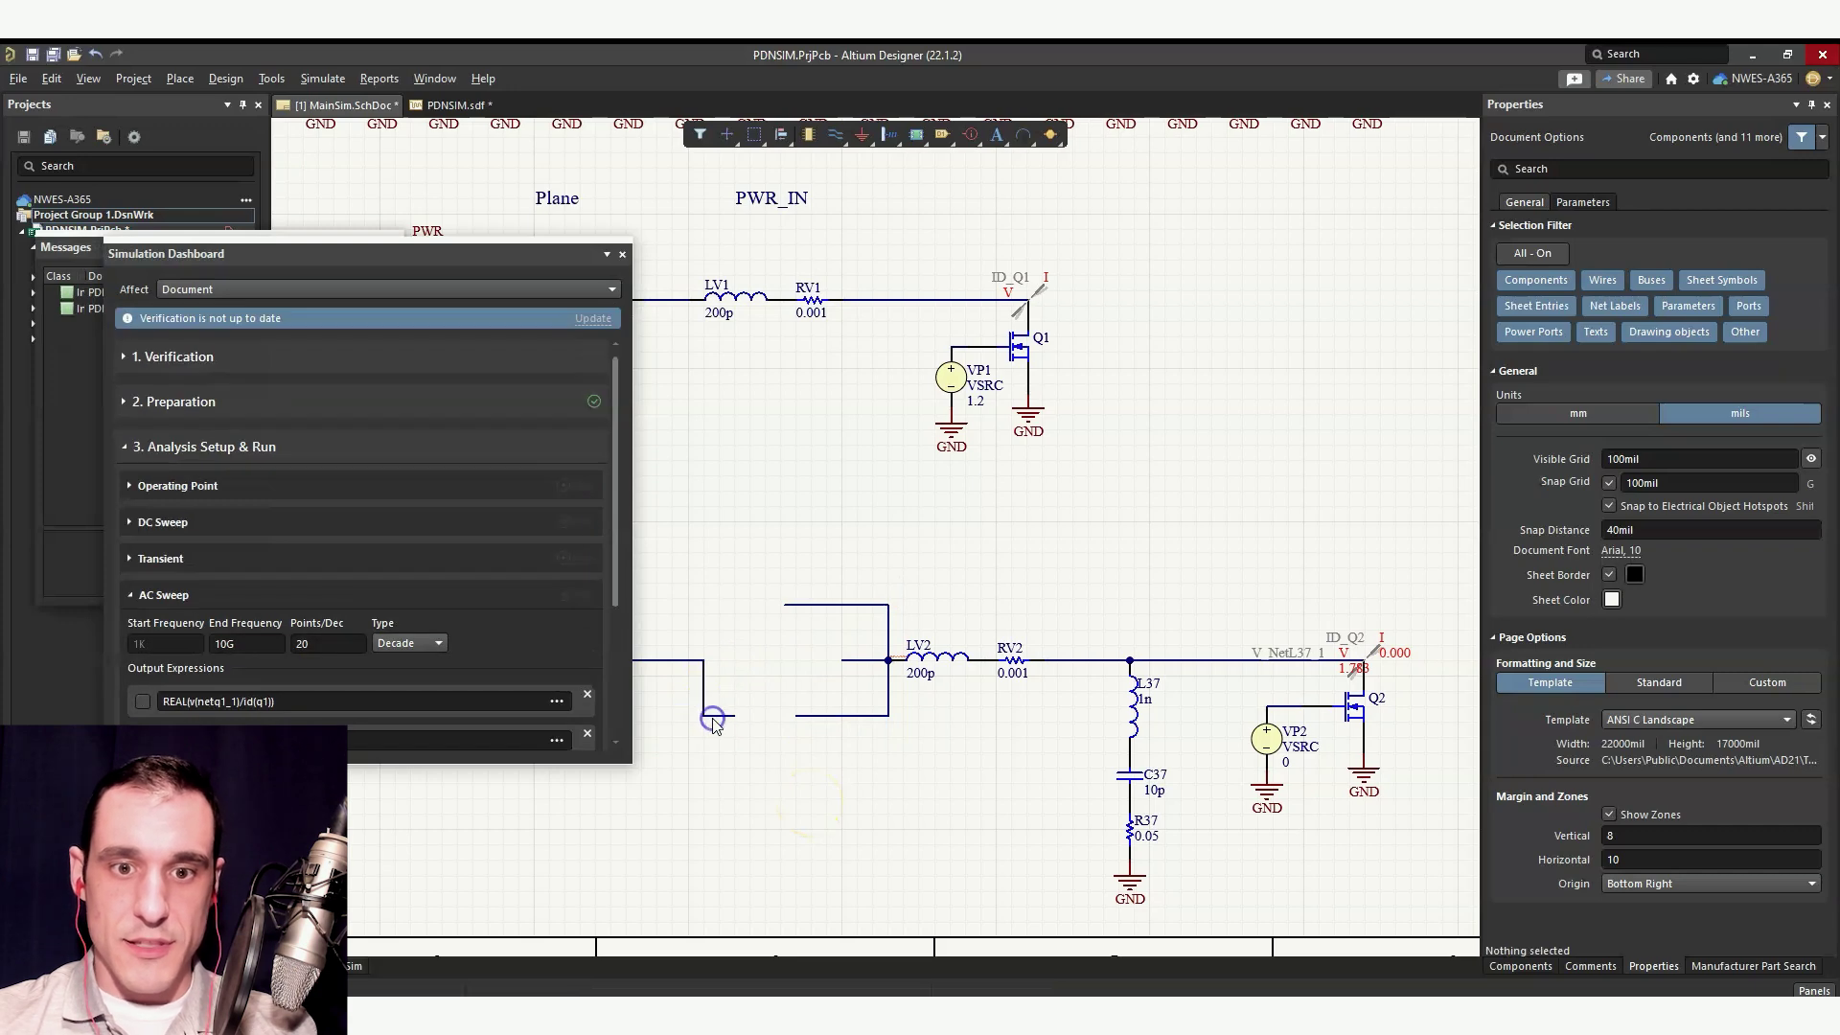
click(713, 715)
key(Delete)
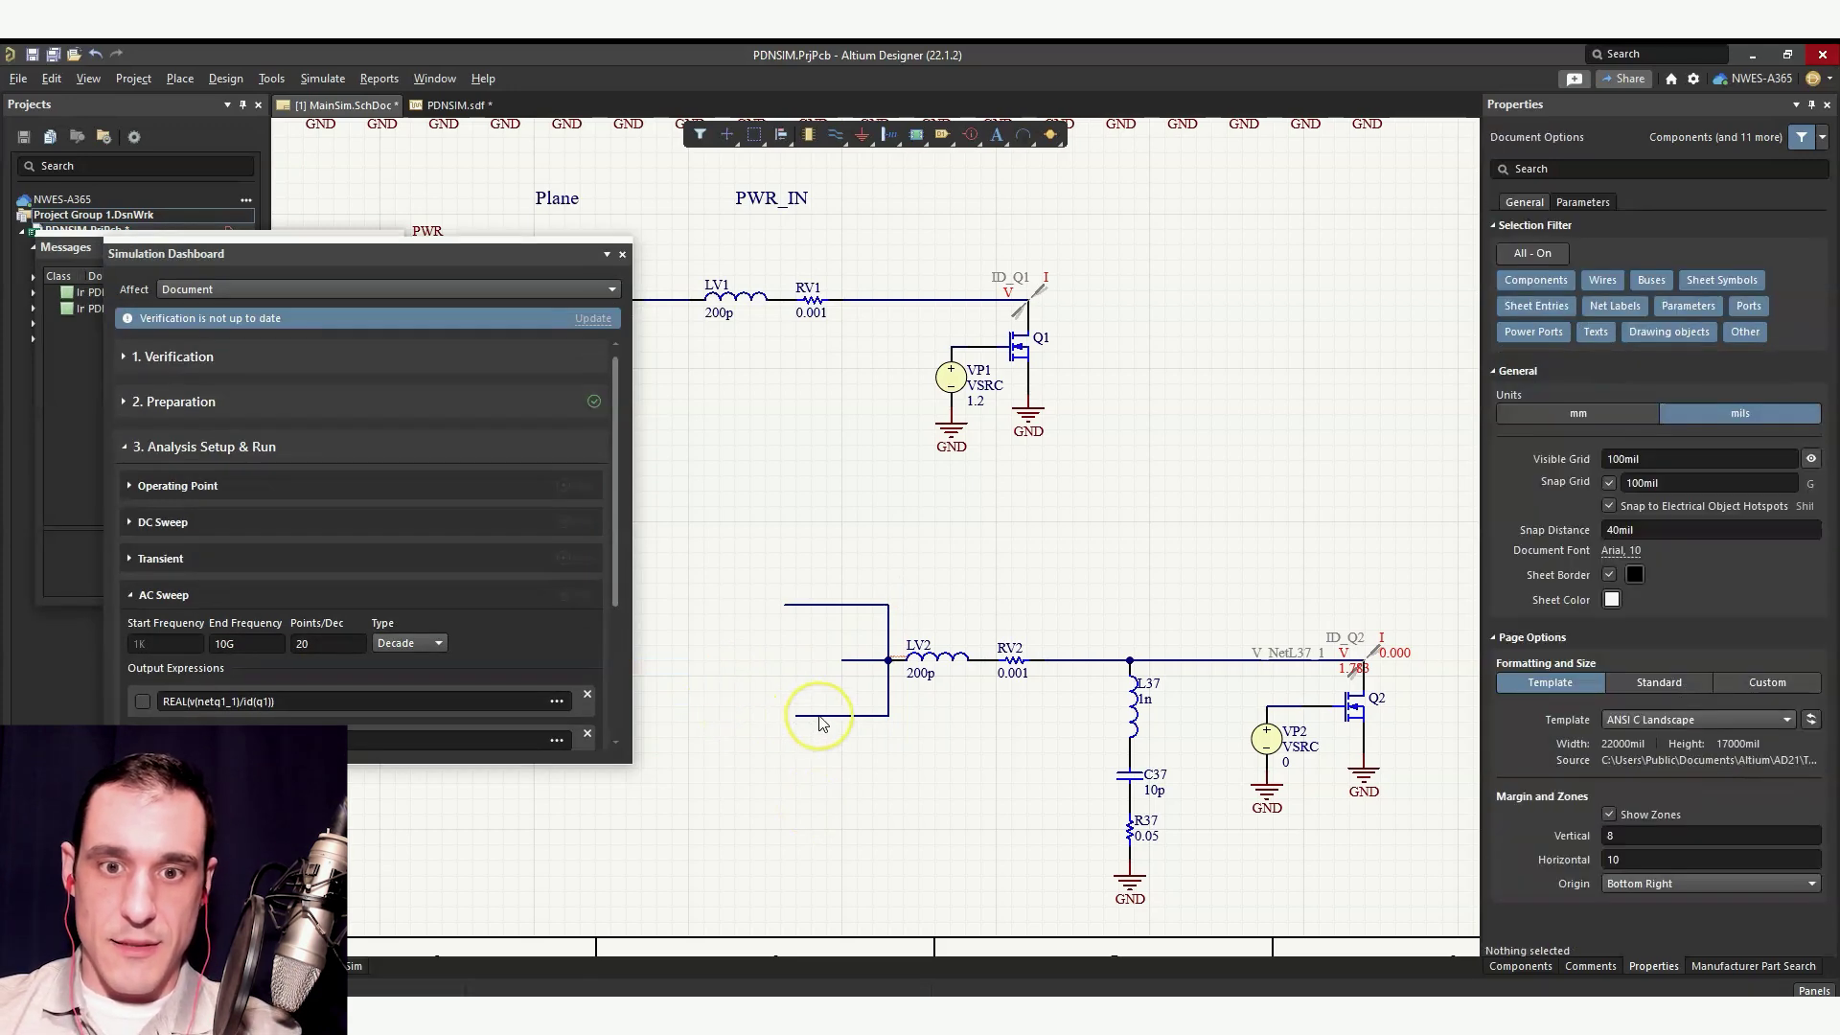
click(856, 612)
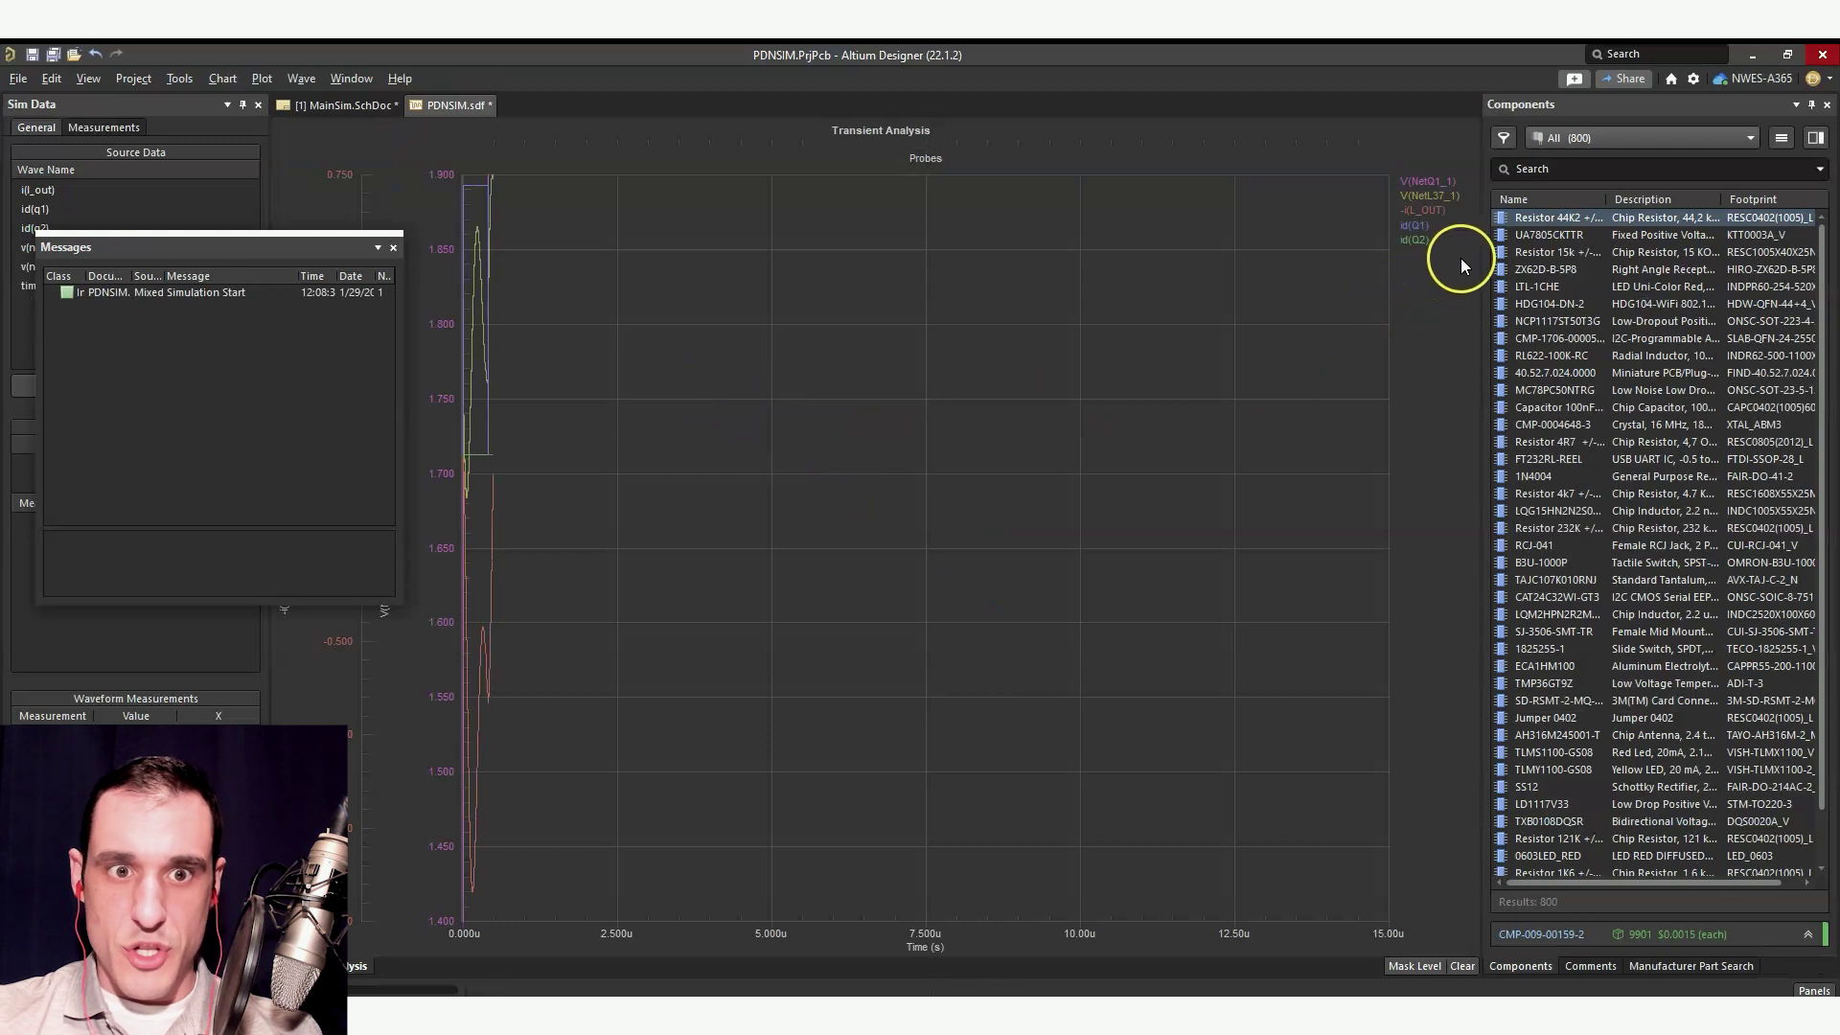
Step: Remove the id(Q2), id(Q1) and L_OUT current waves from the new transient plot and fit the plot to the remaining voltage waves
right_click(1419, 240)
click(1491, 328)
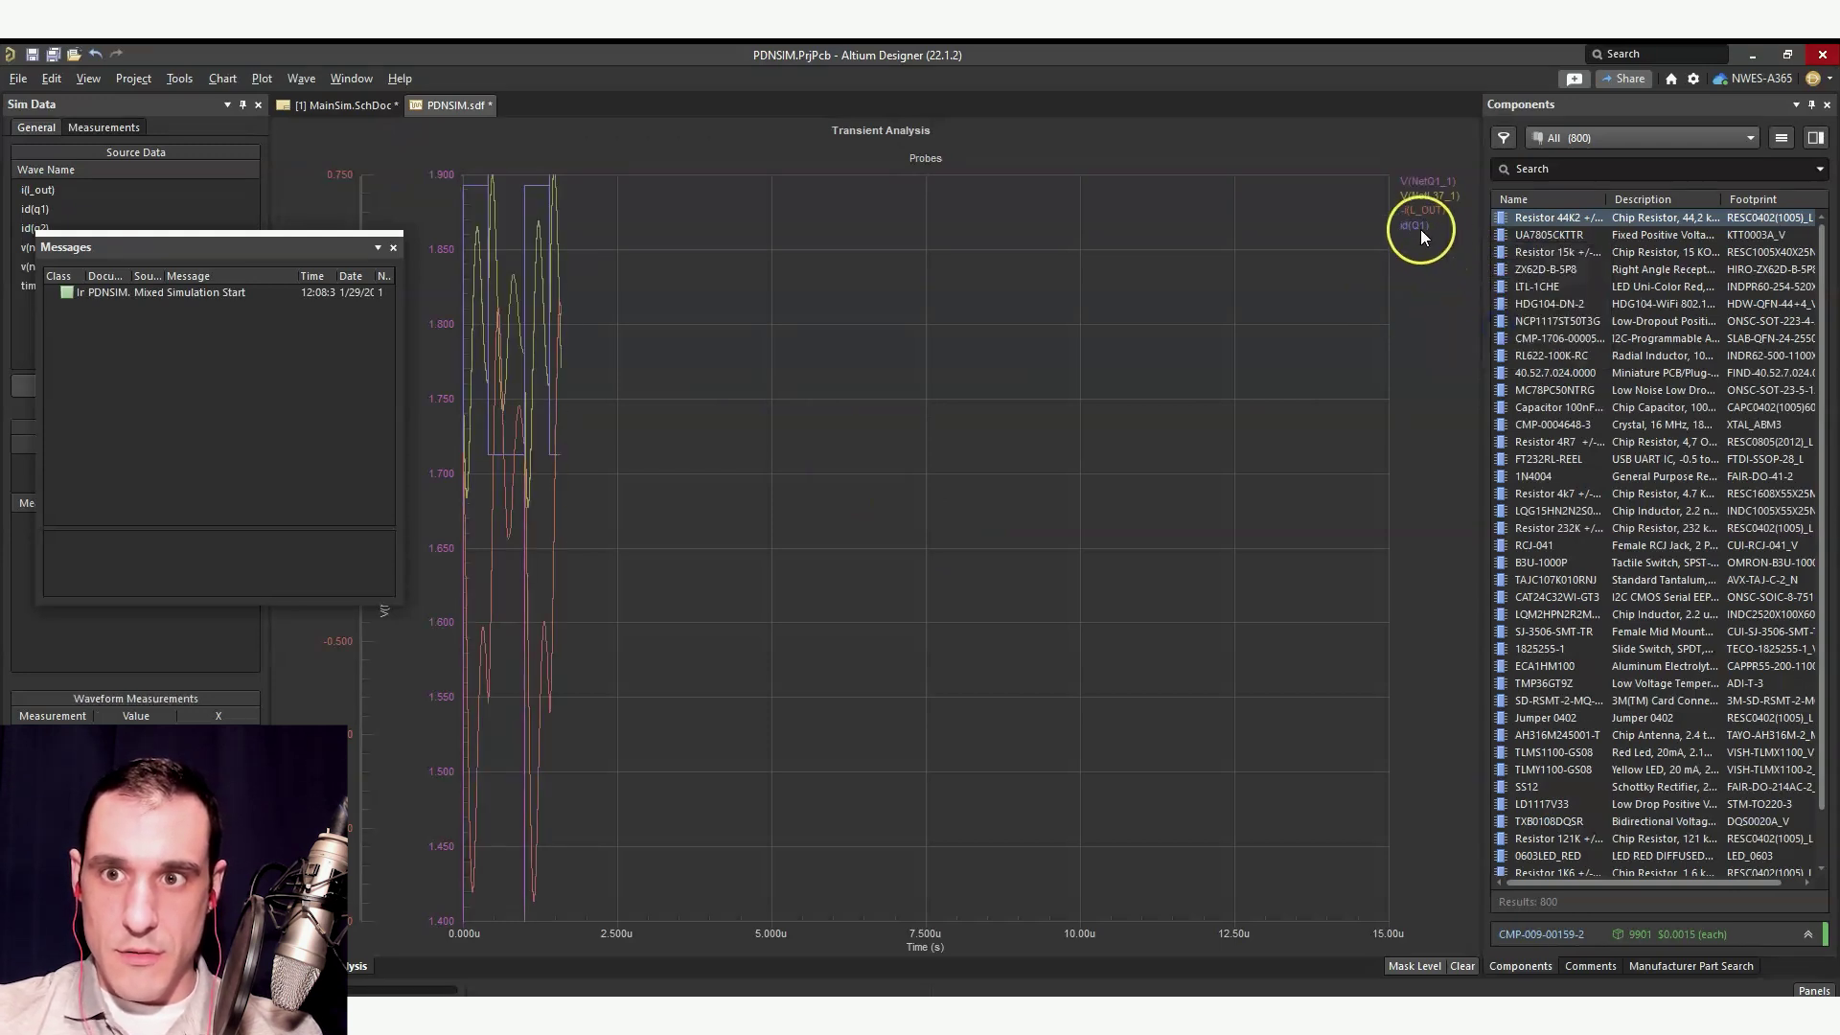
right_click(1422, 233)
click(1486, 318)
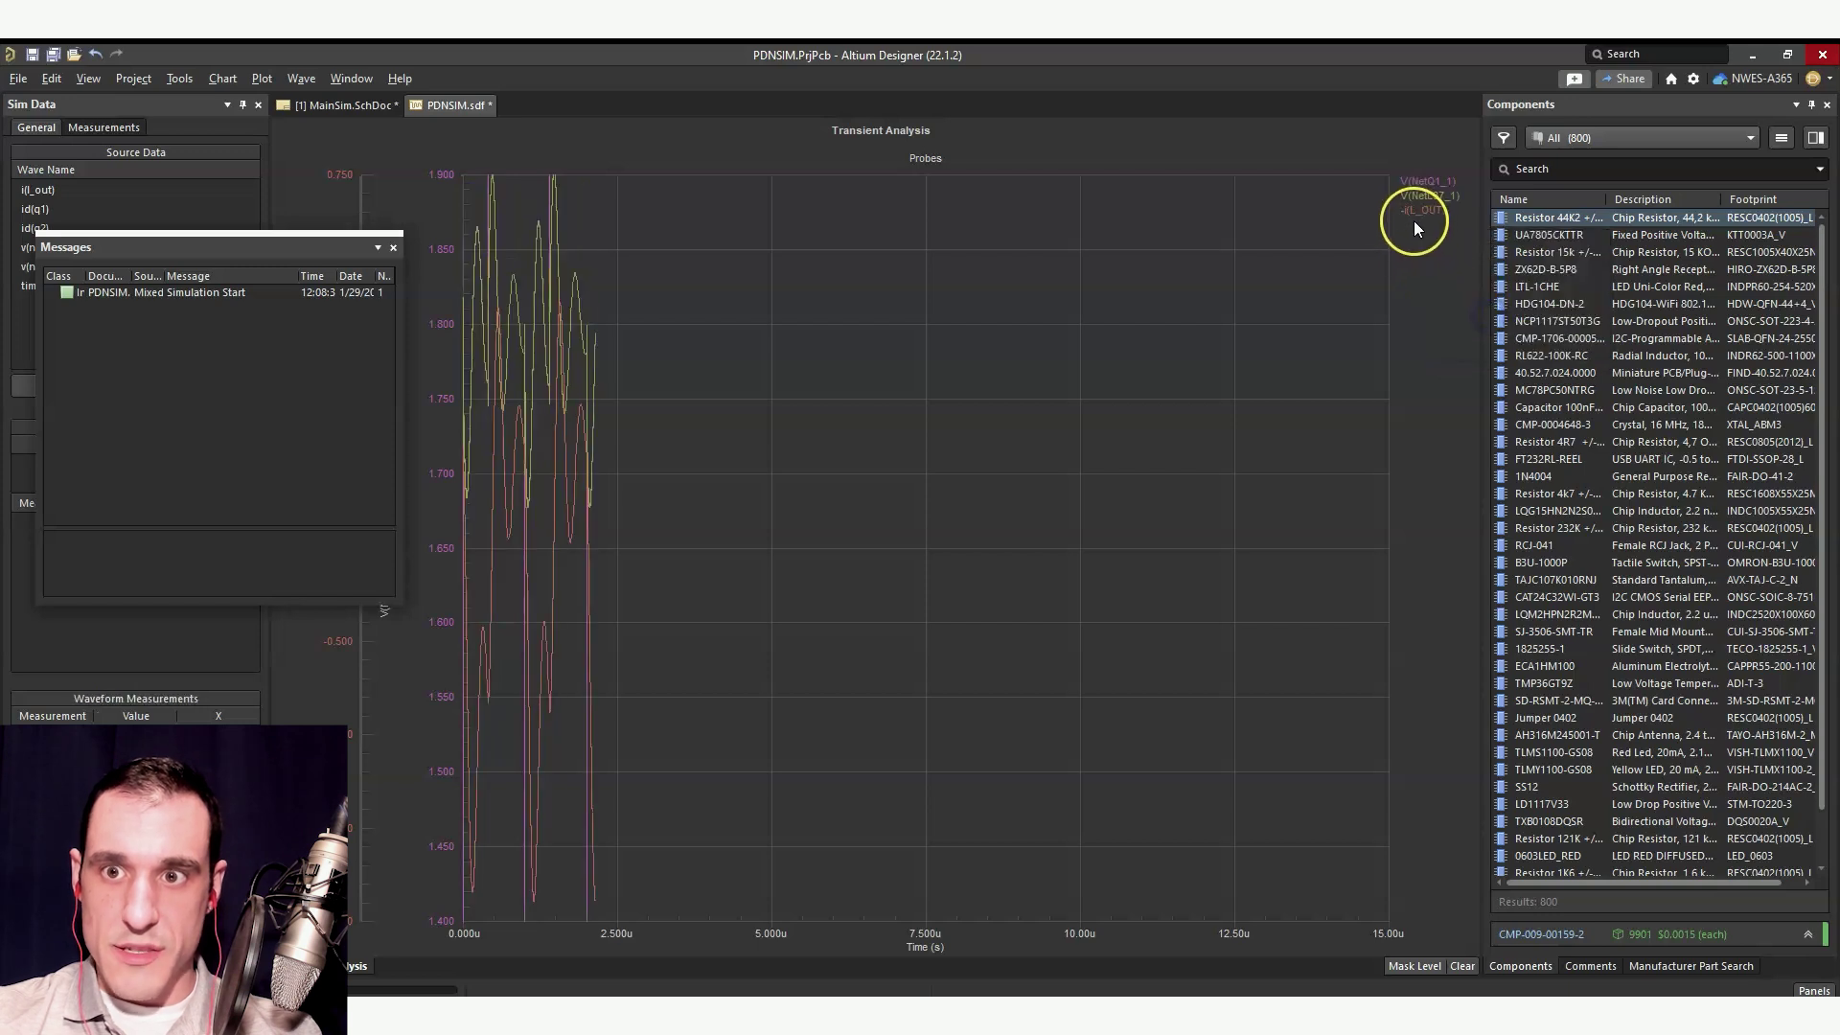
right_click(1421, 215)
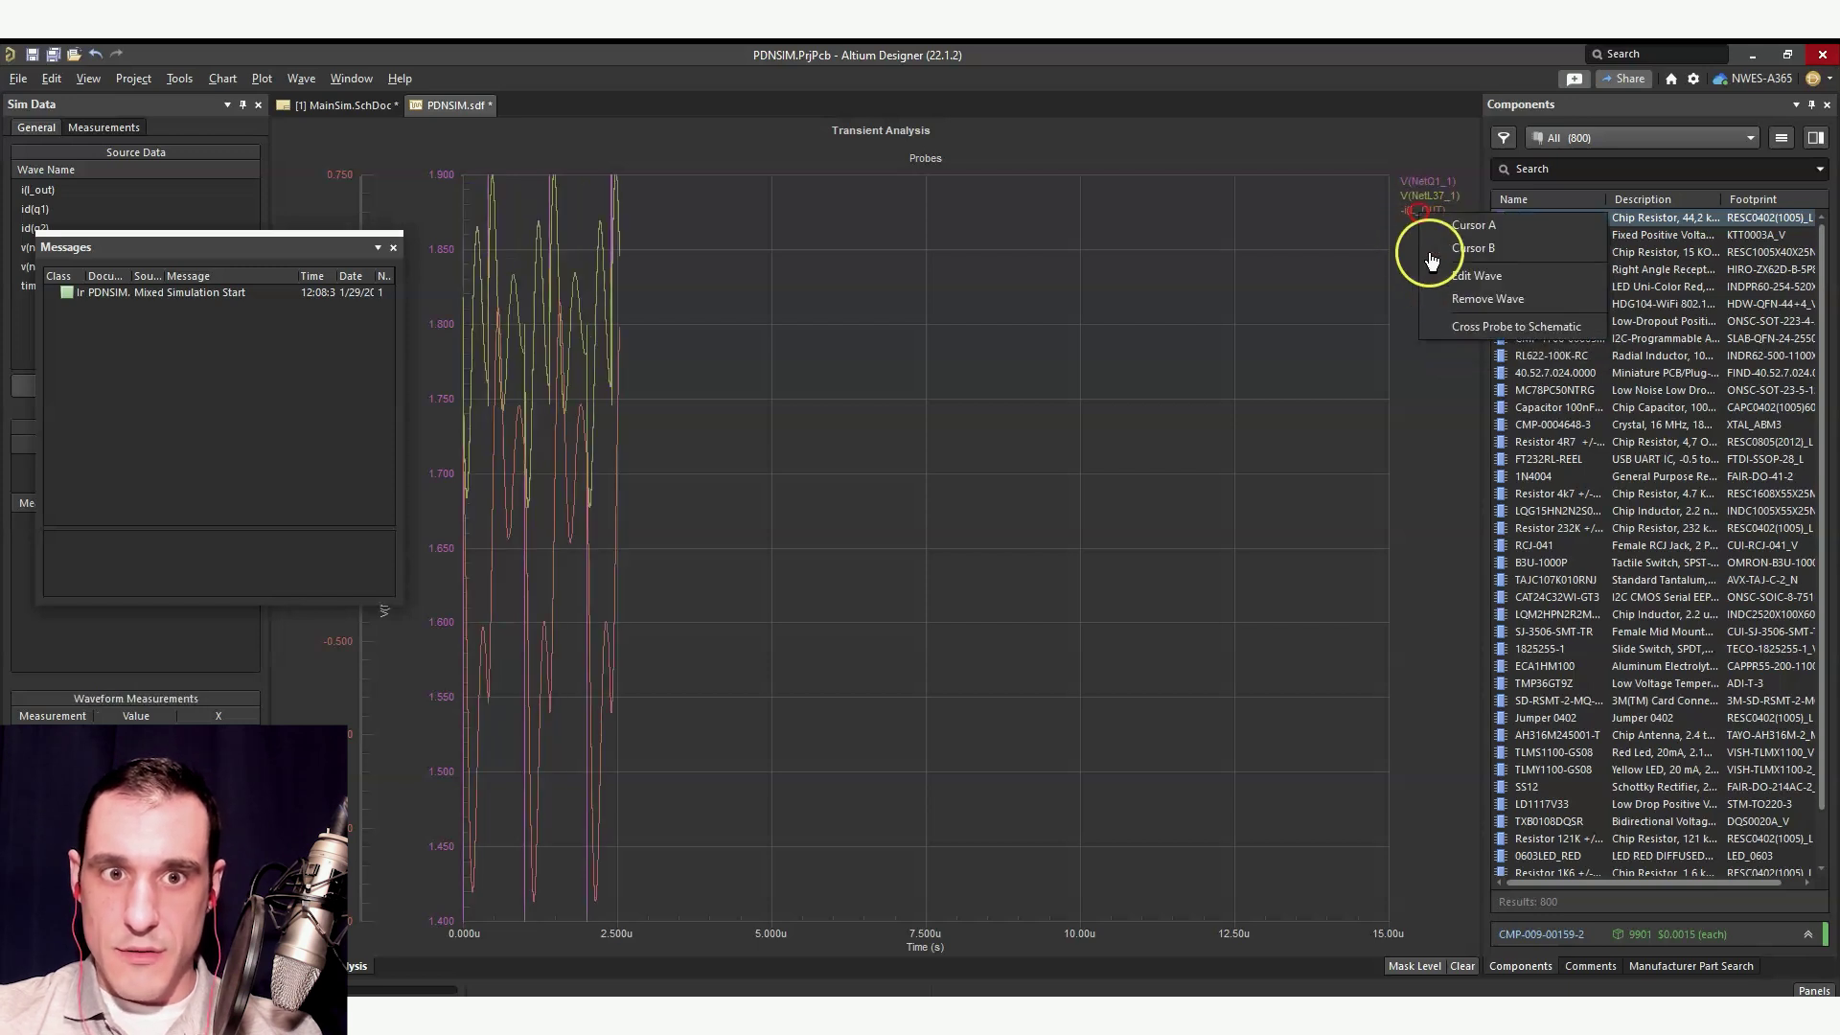
click(1486, 301)
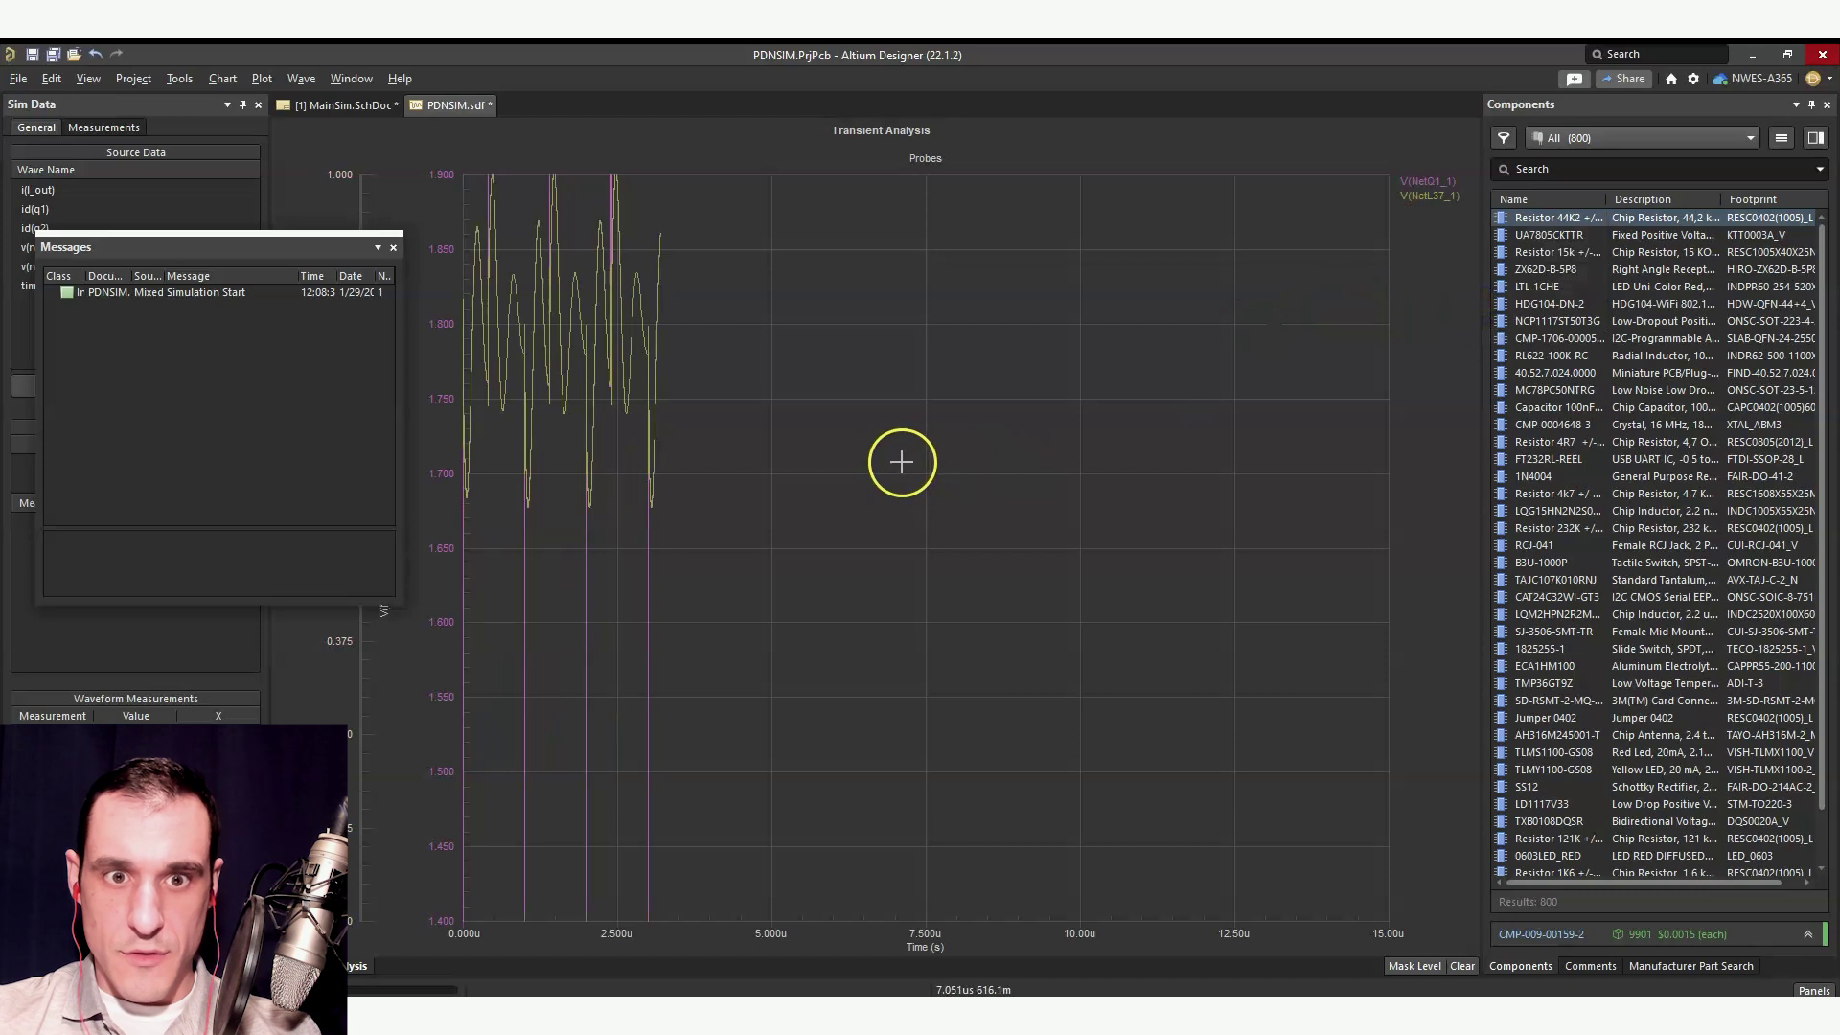
right_click(757, 371)
click(879, 457)
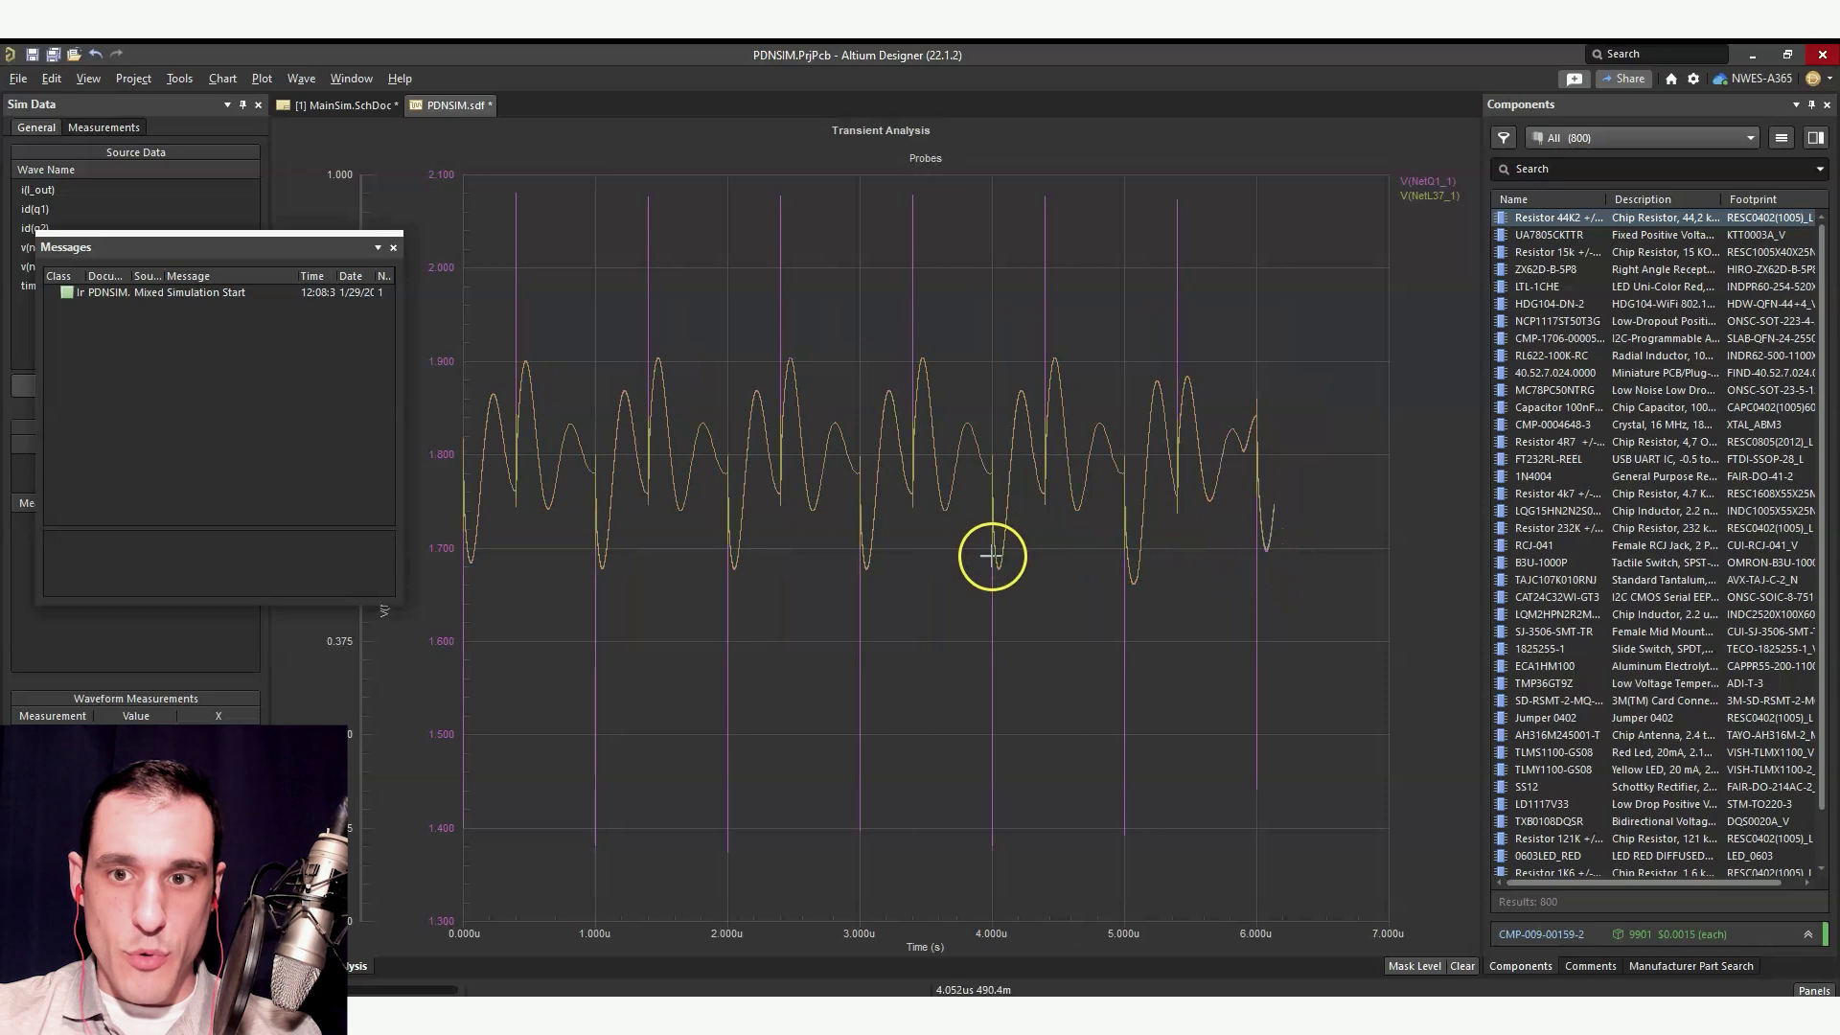
Step: Compare the direct RP2-to-LV2 connection in MainSim.SchDoc with the V(NetQ1_1) and V(NetL37_1) transient waves in PDNSIM.sdf
click(364, 105)
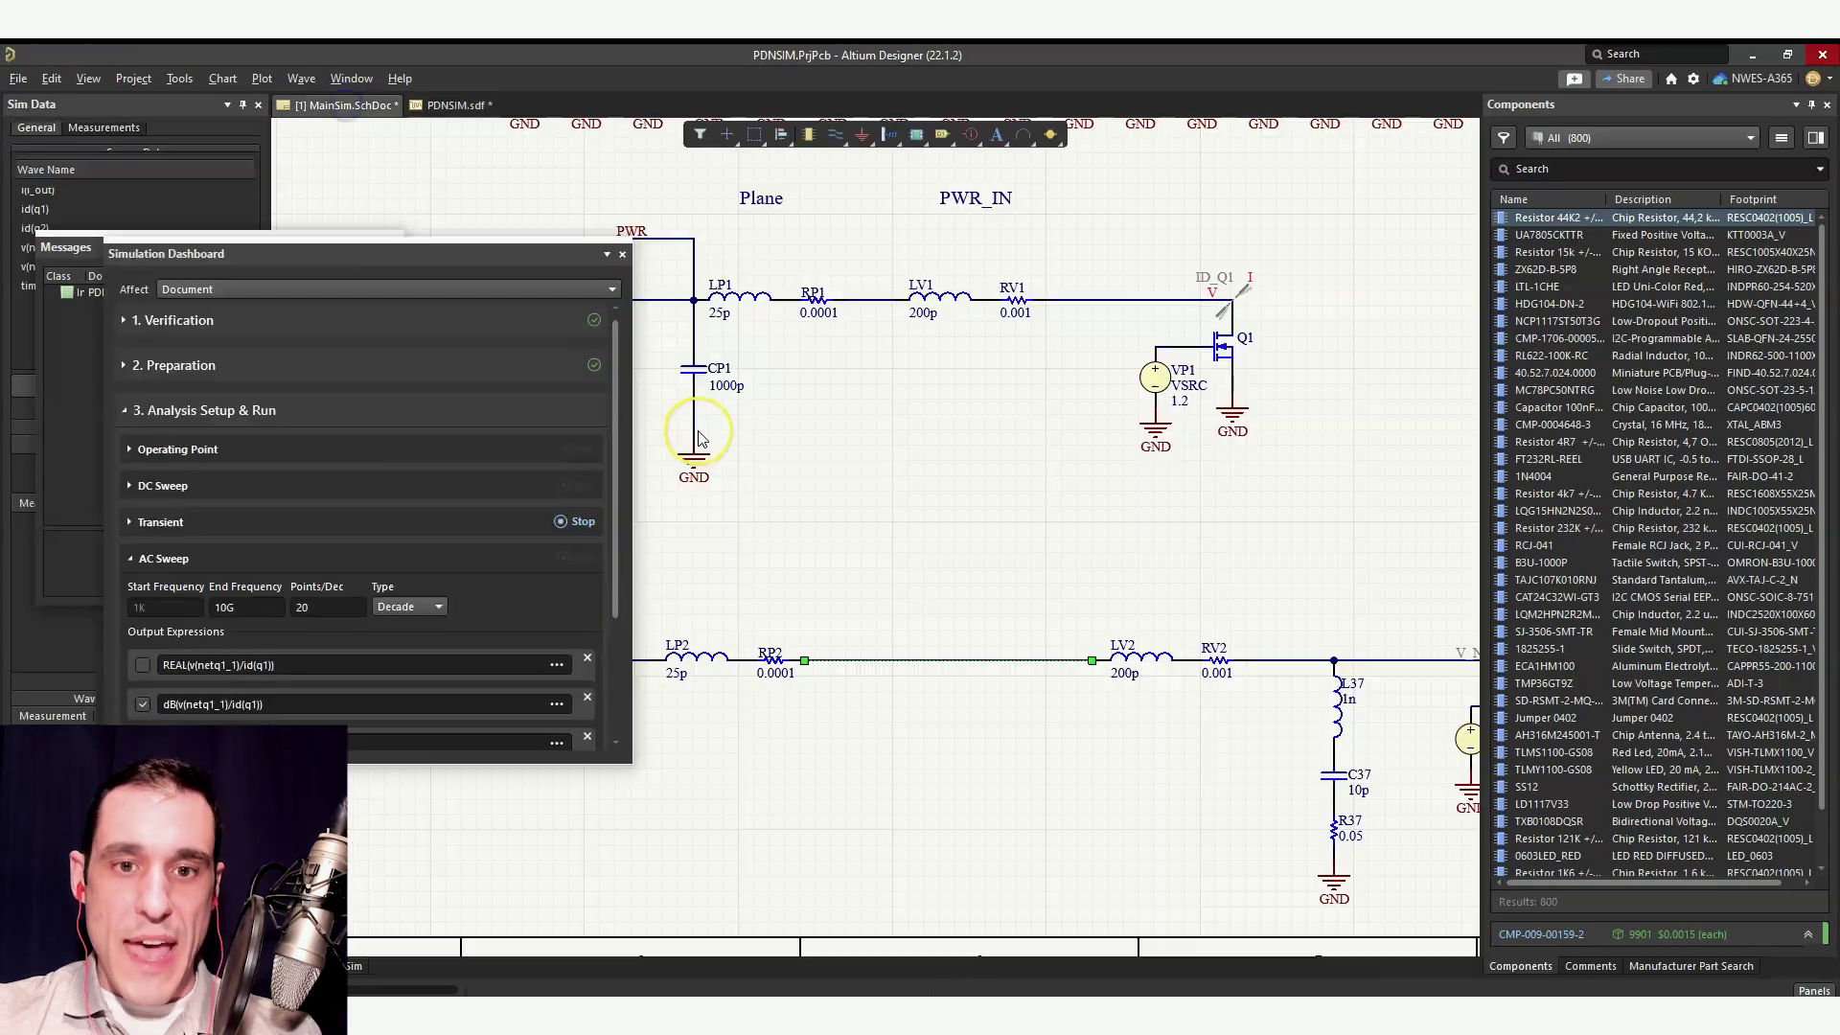
click(455, 105)
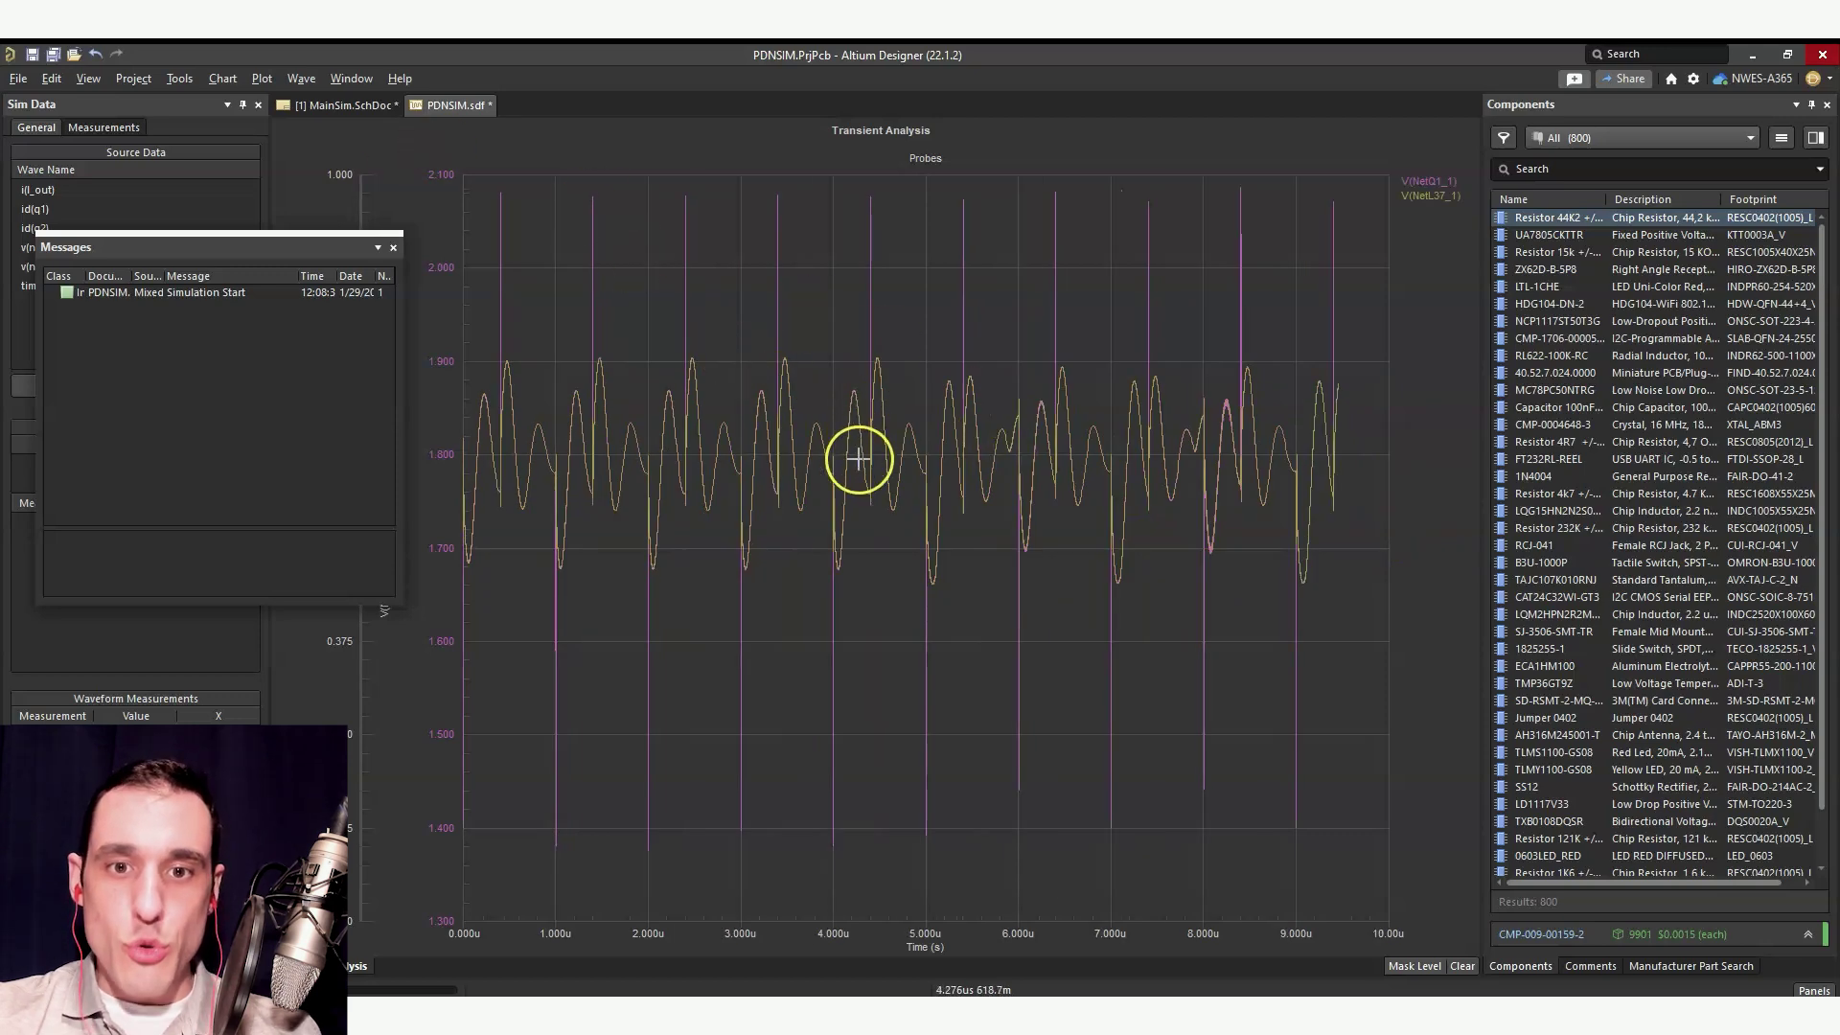
click(331, 107)
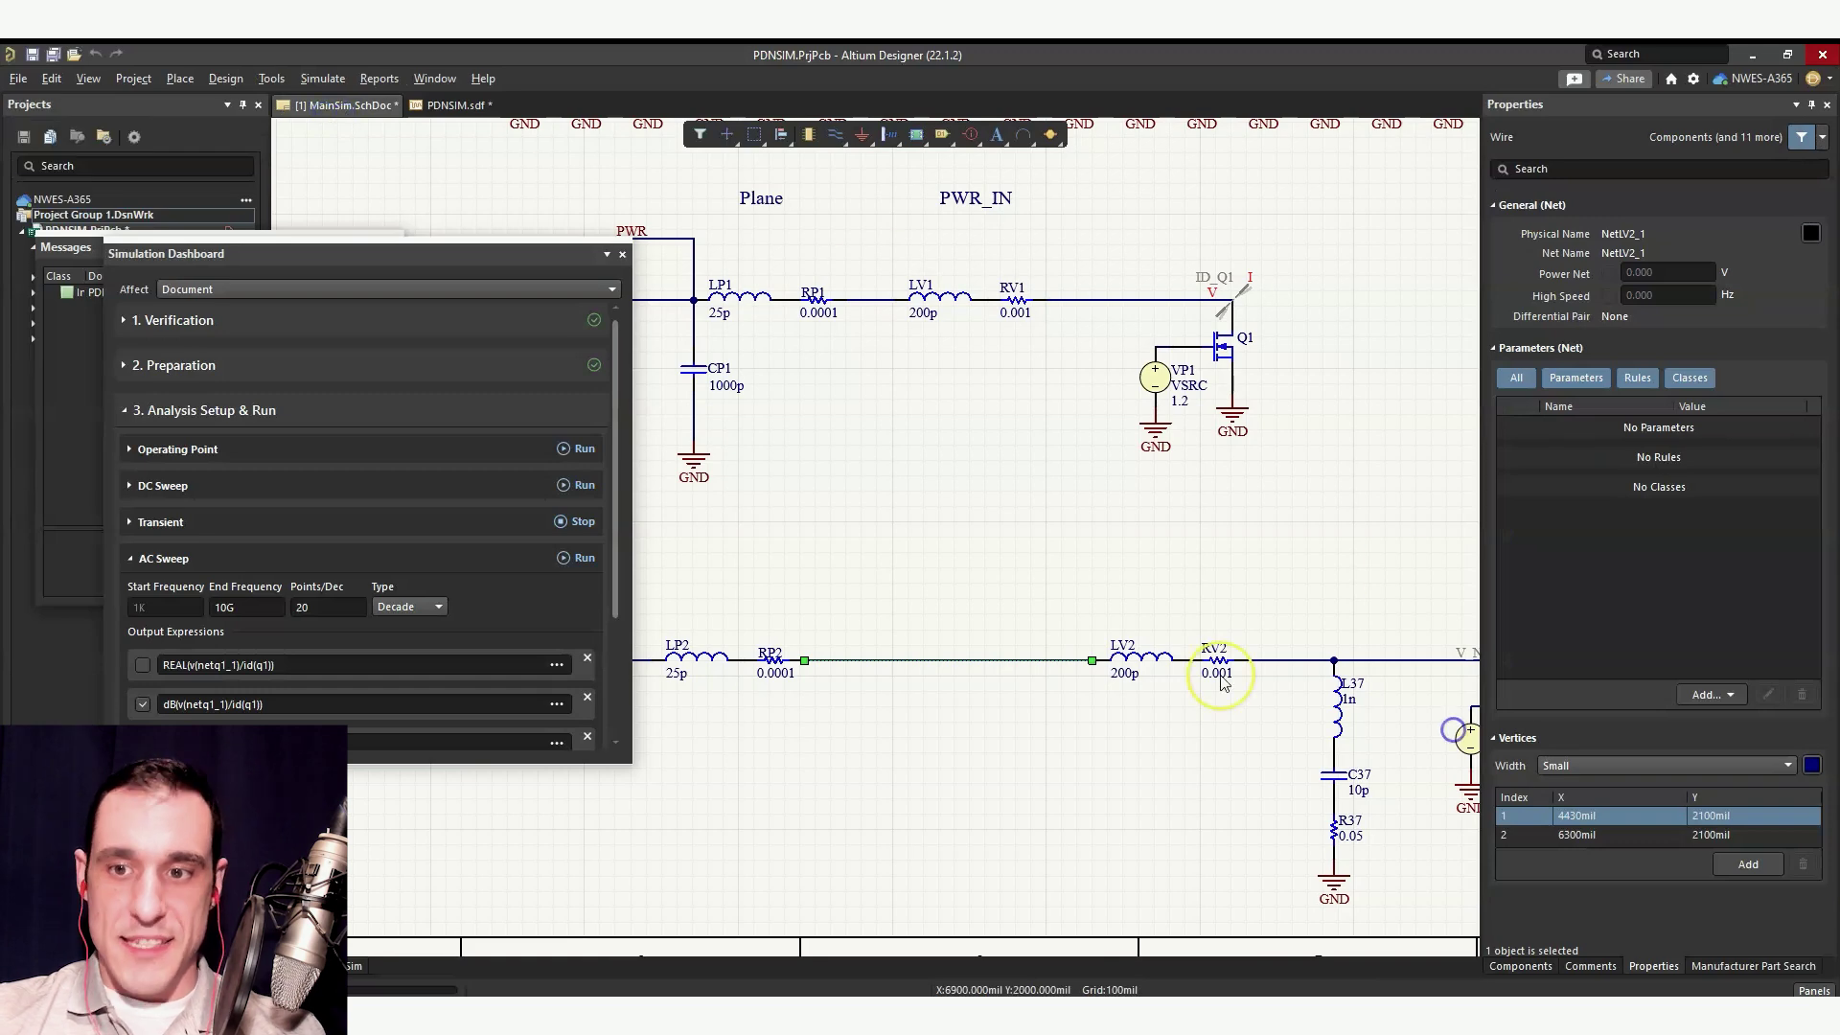
click(866, 709)
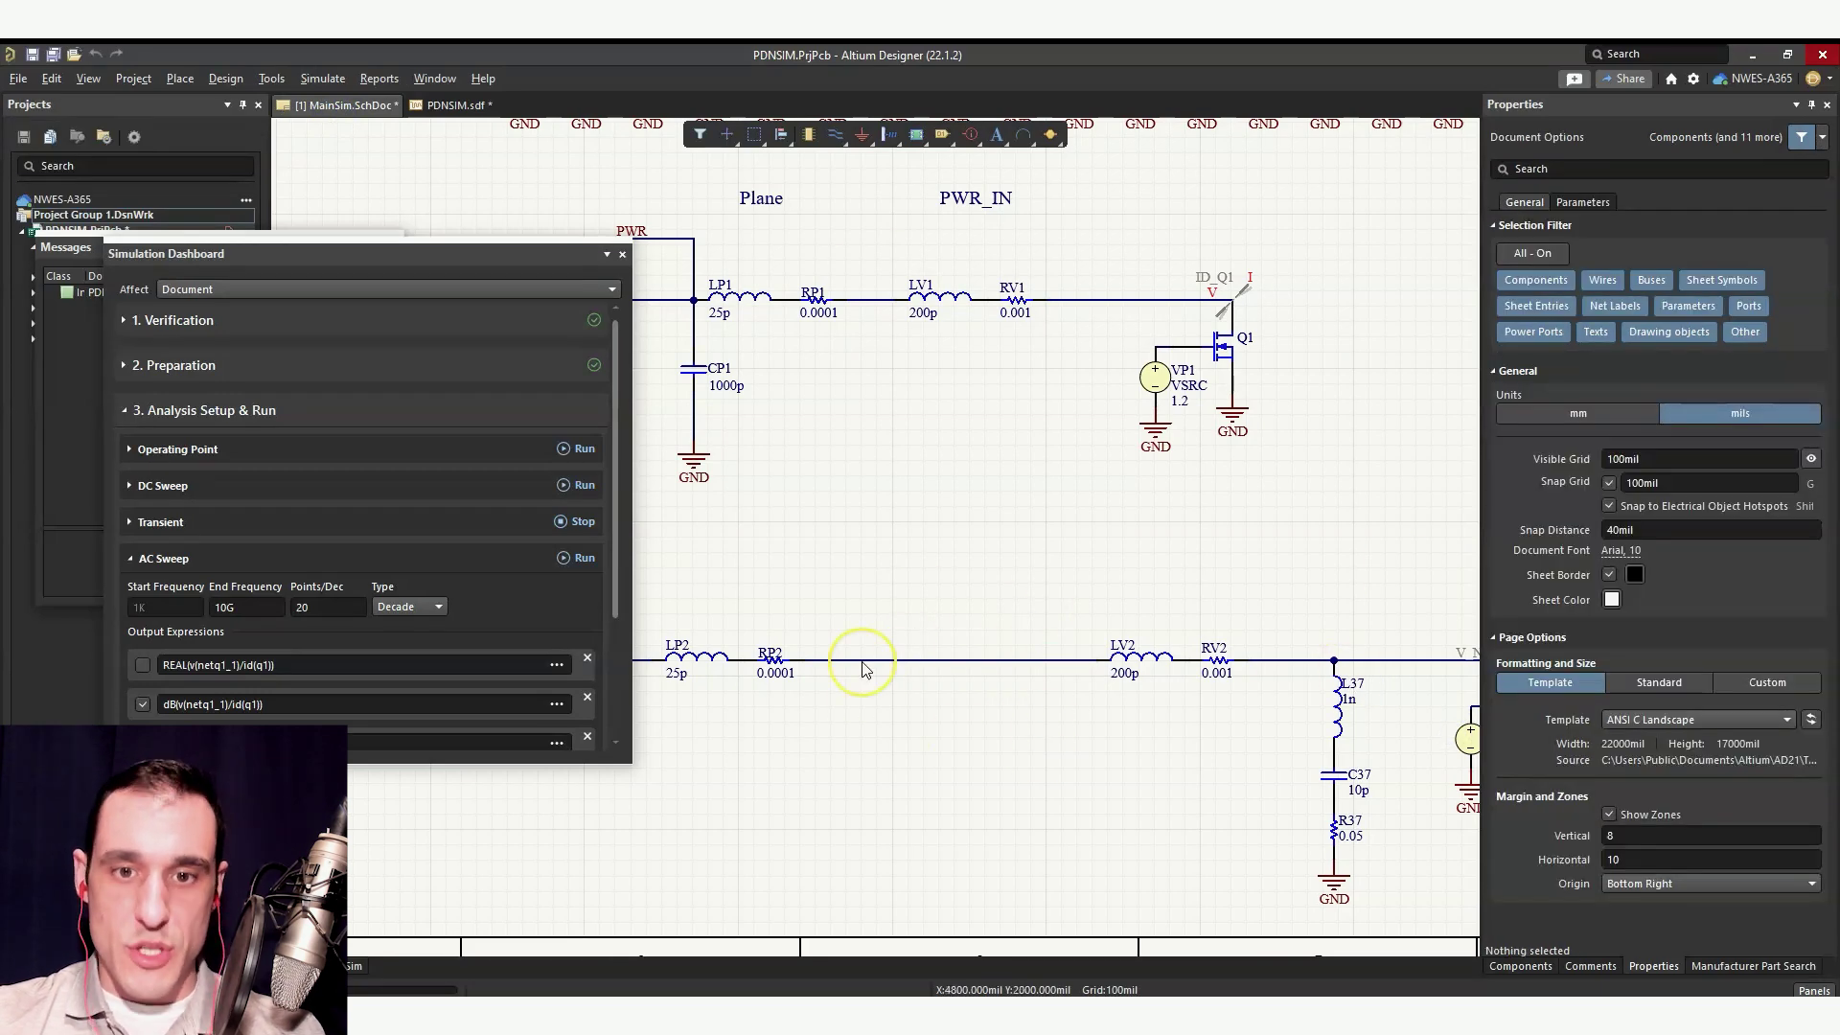
click(439, 107)
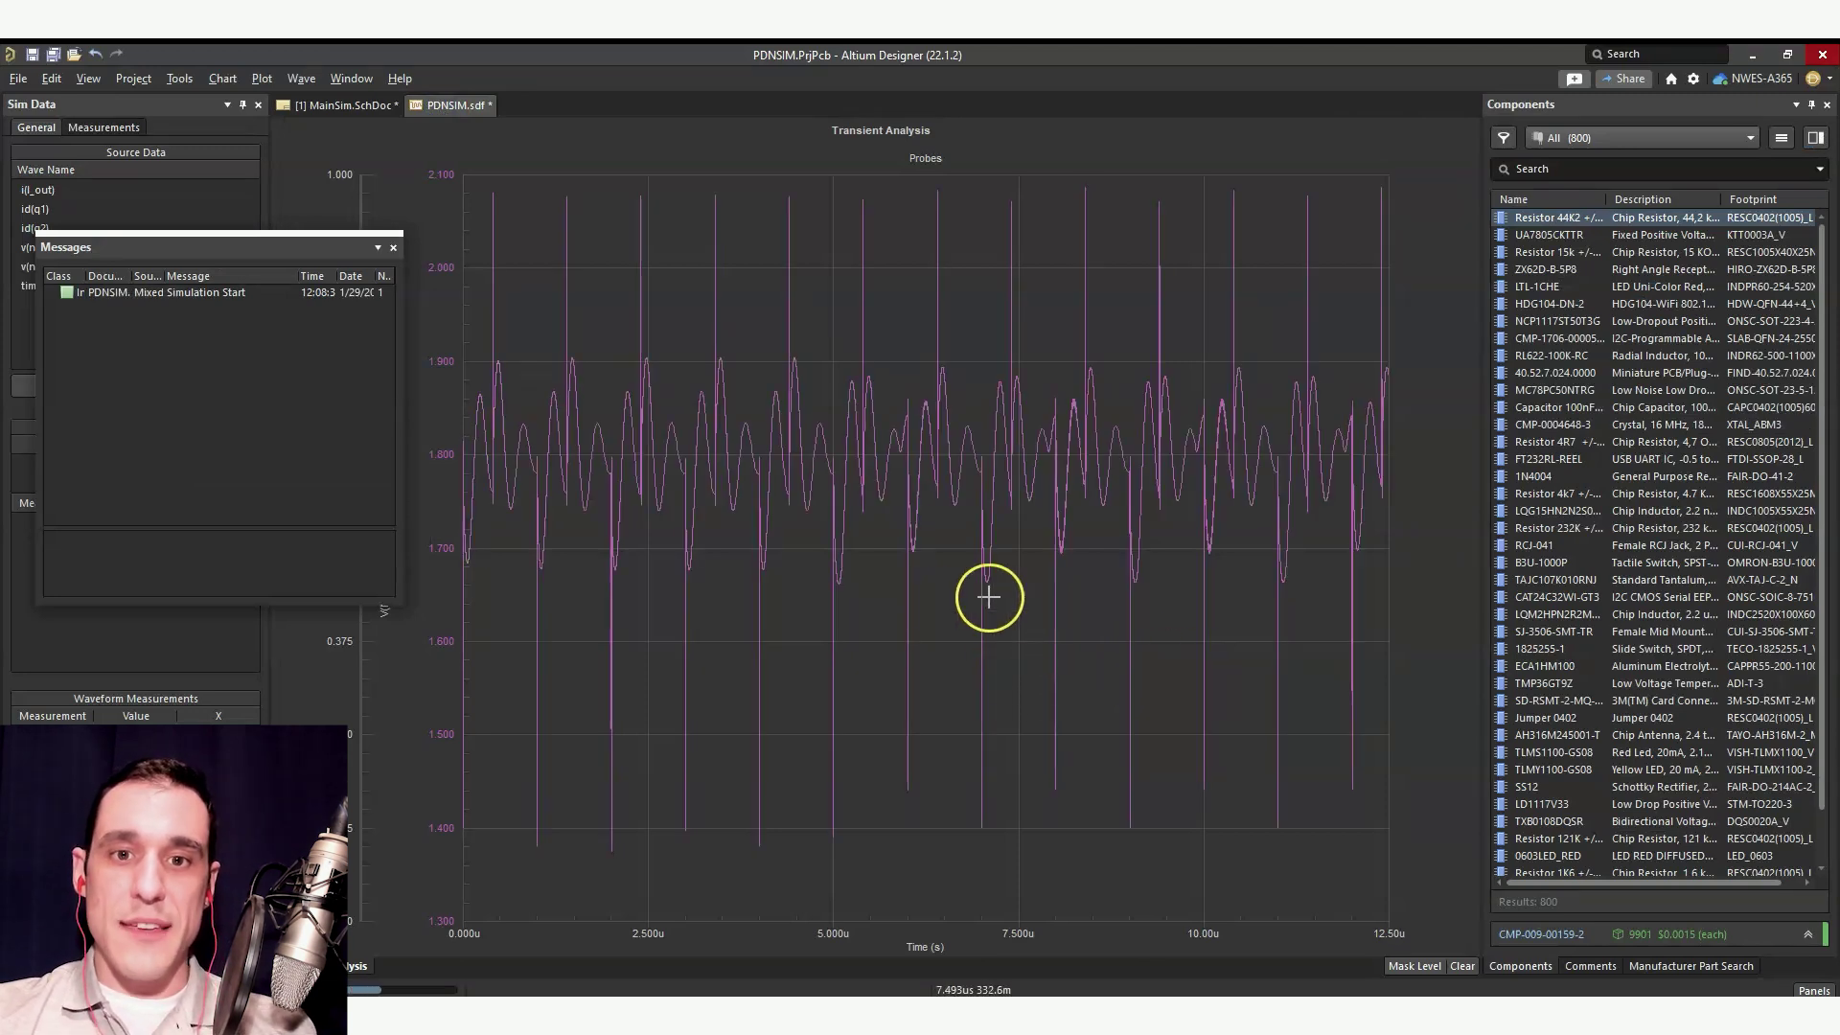
click(362, 108)
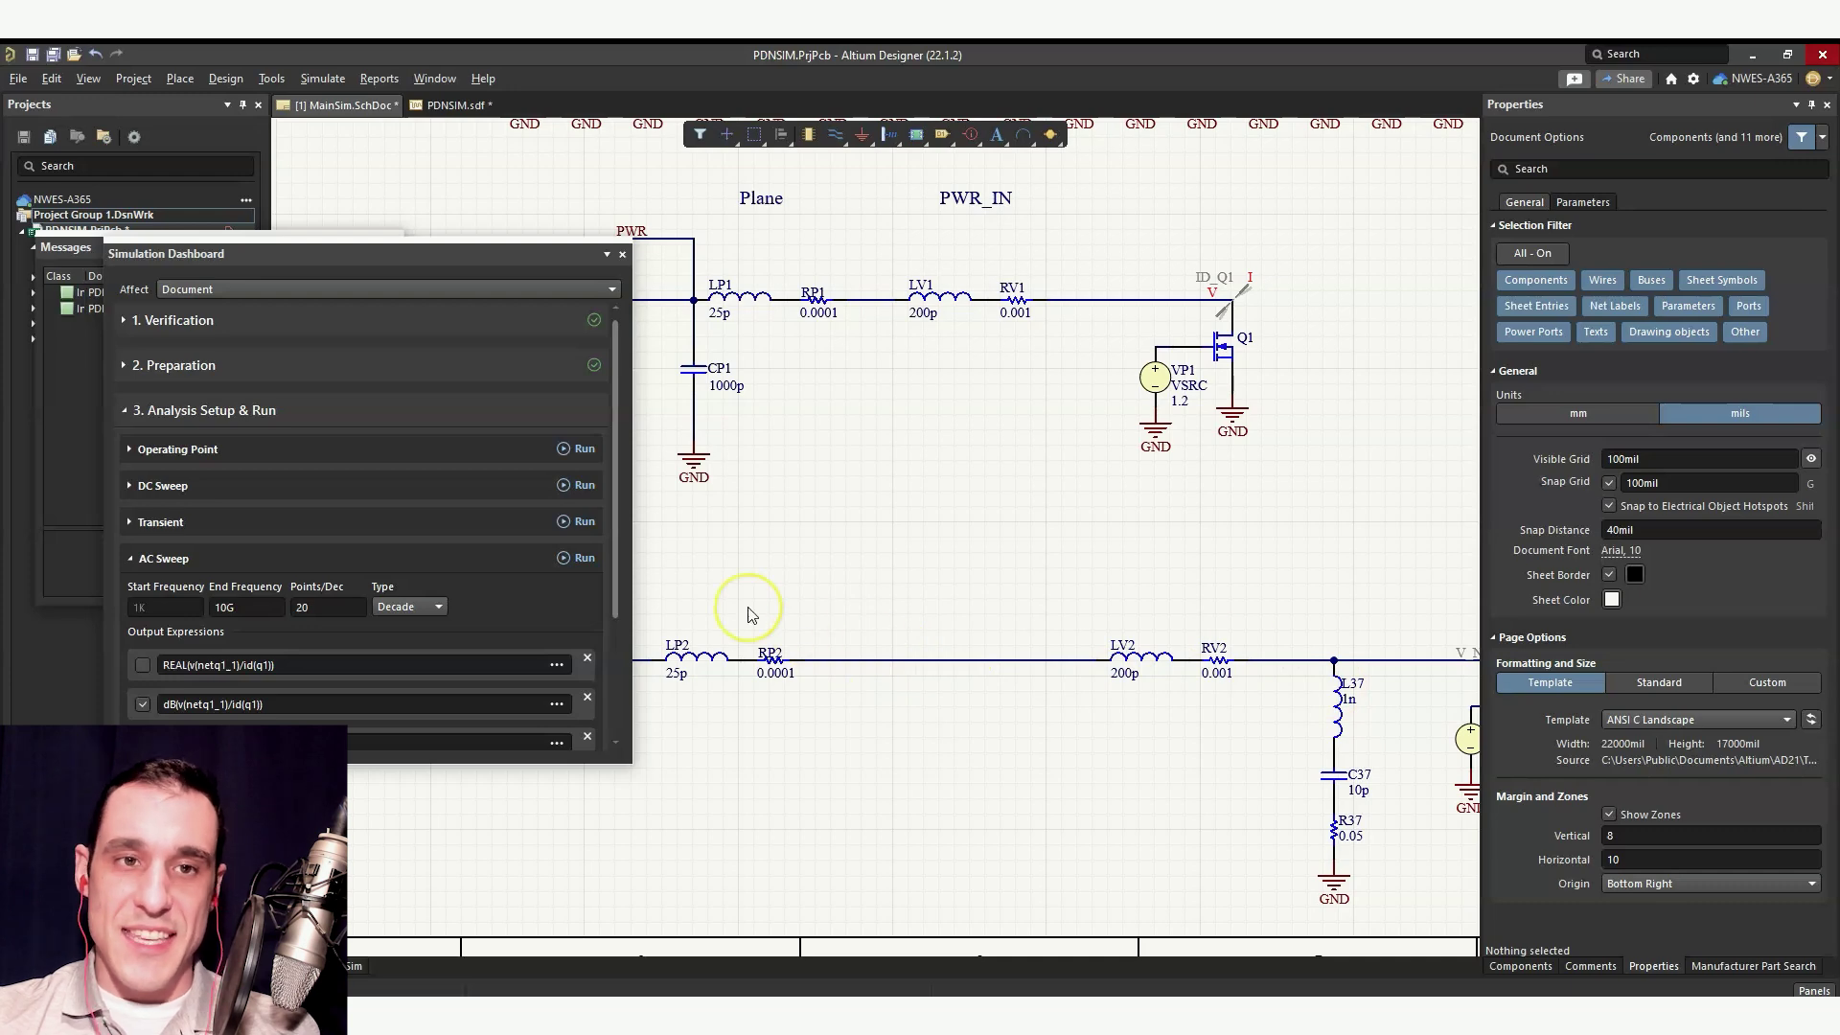
click(450, 105)
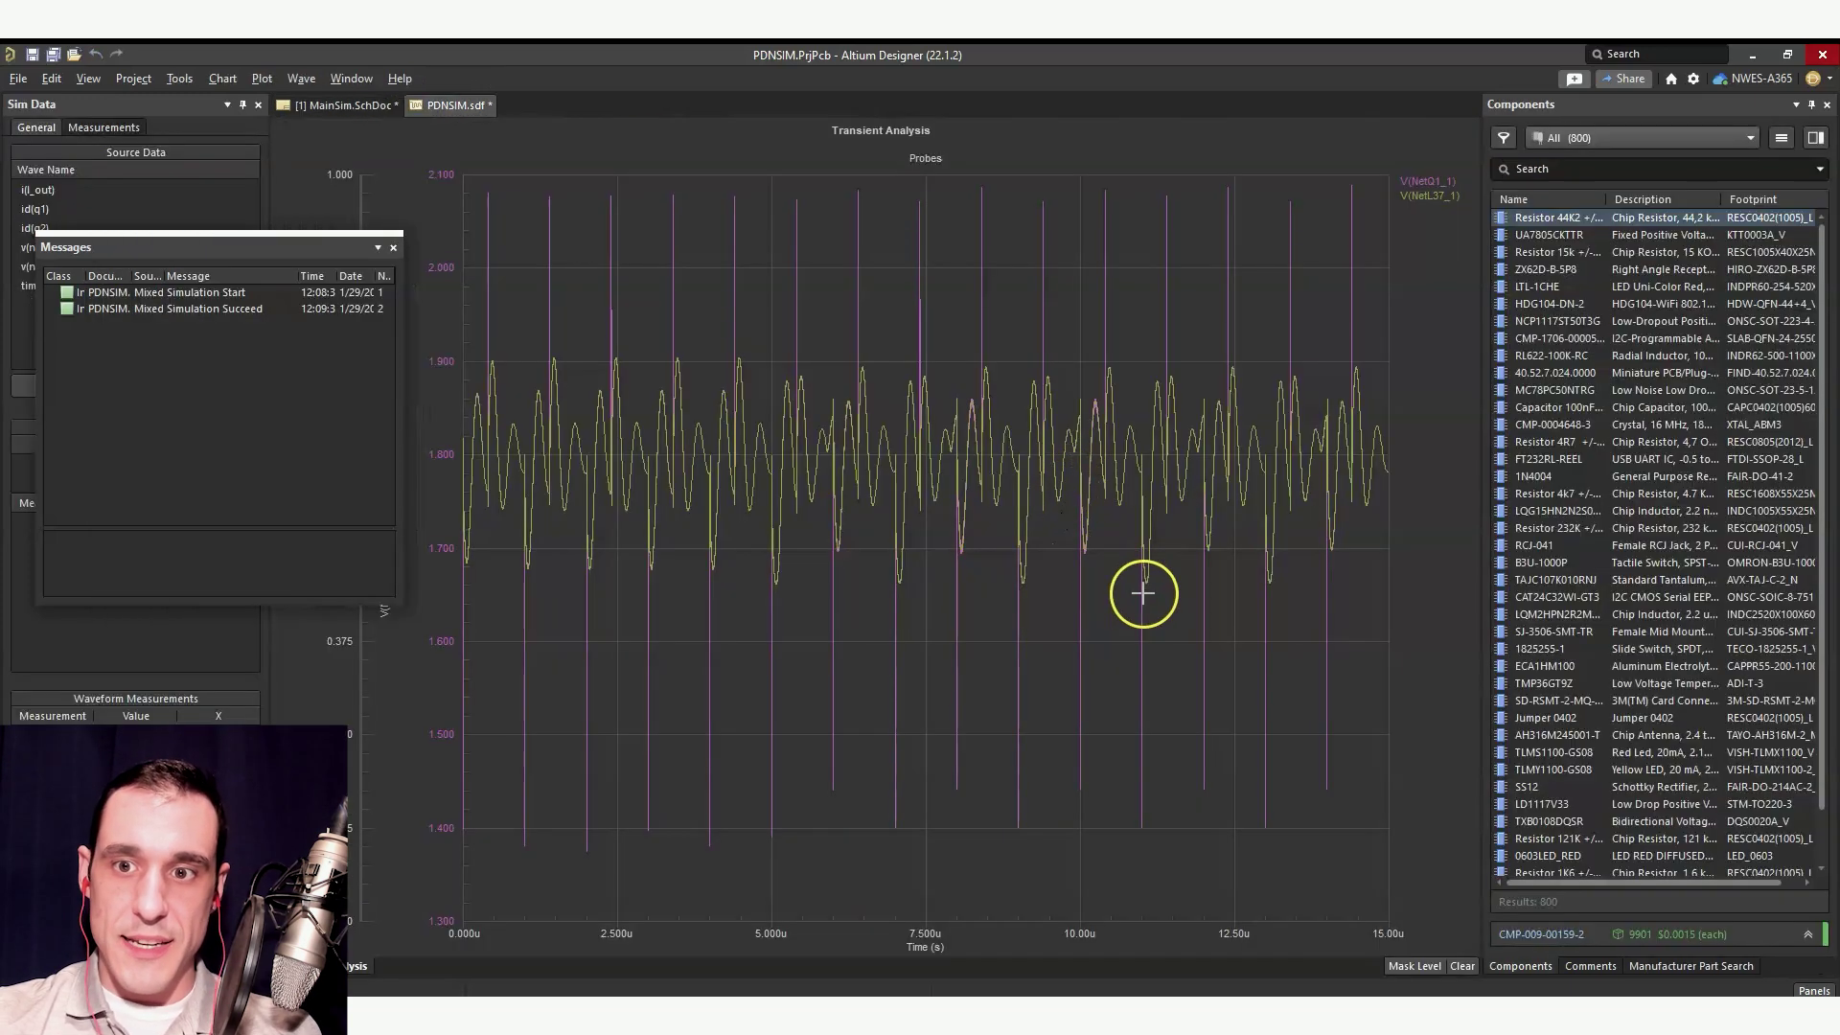